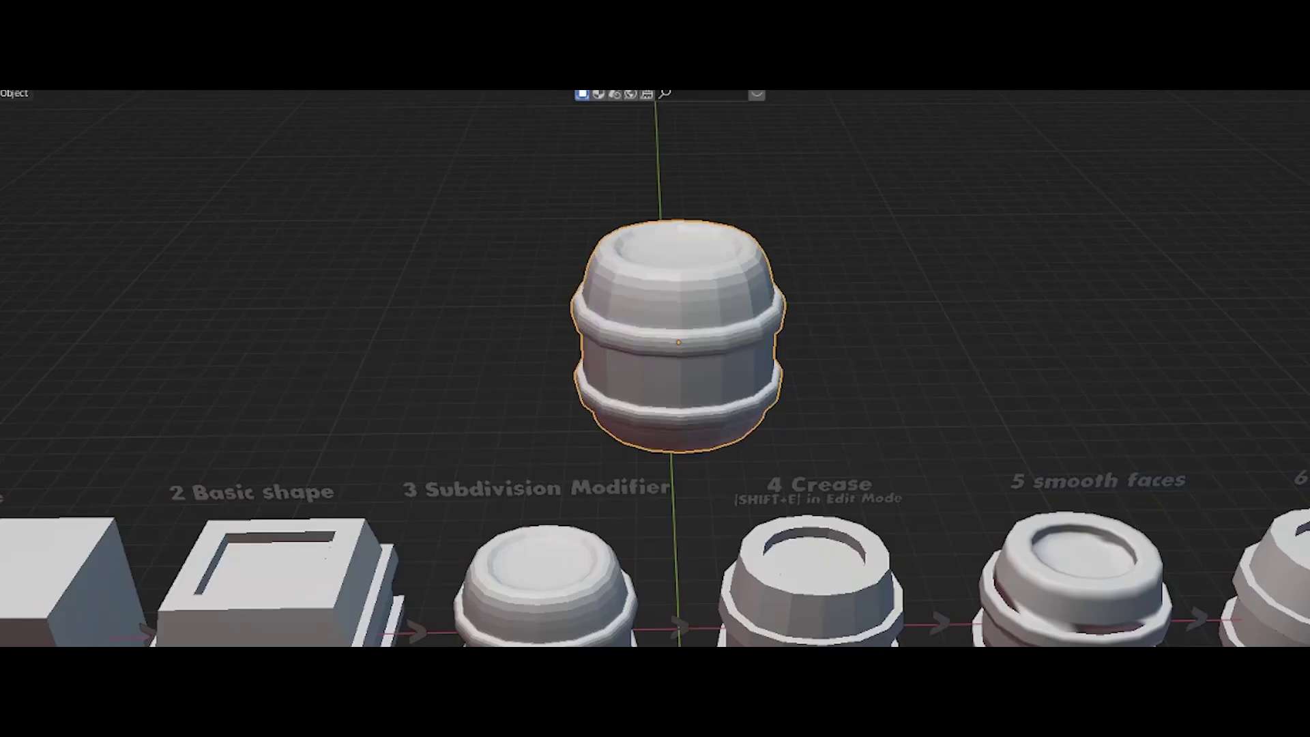
key(ctrl+2)
key(ctrl+1)
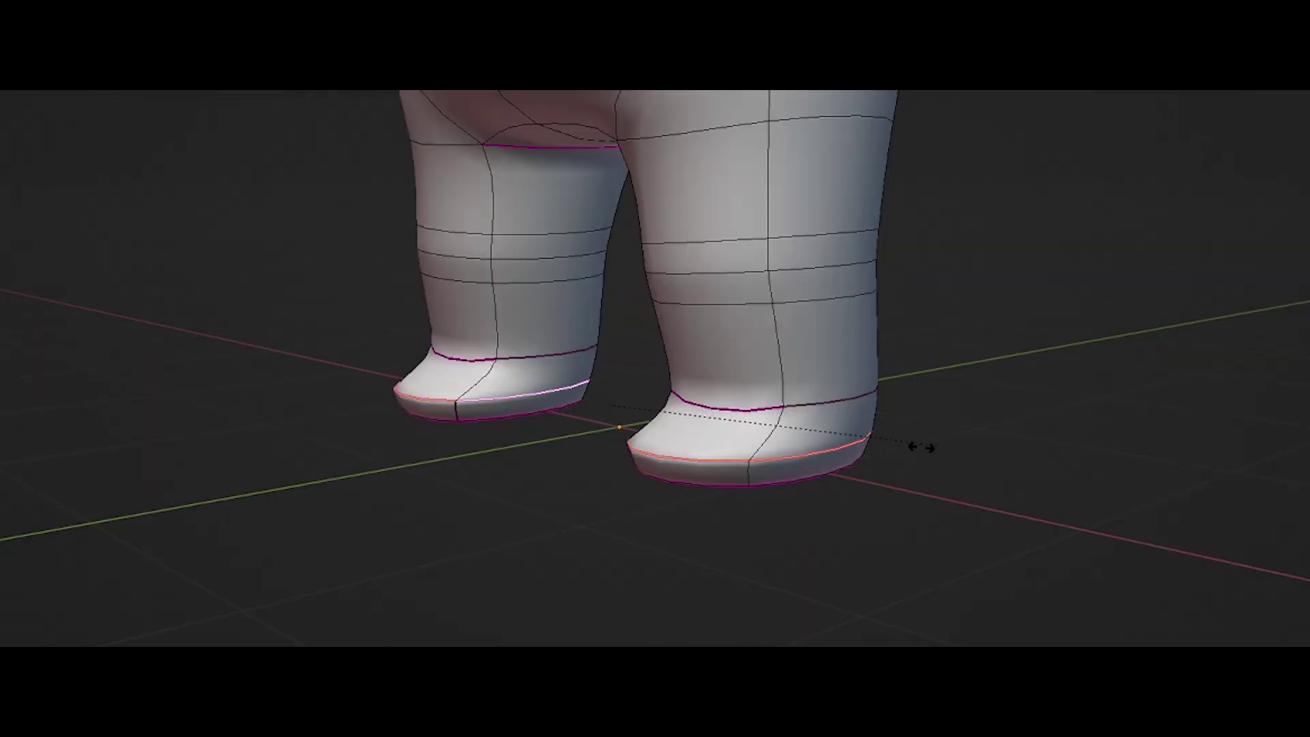
key(shift+e)
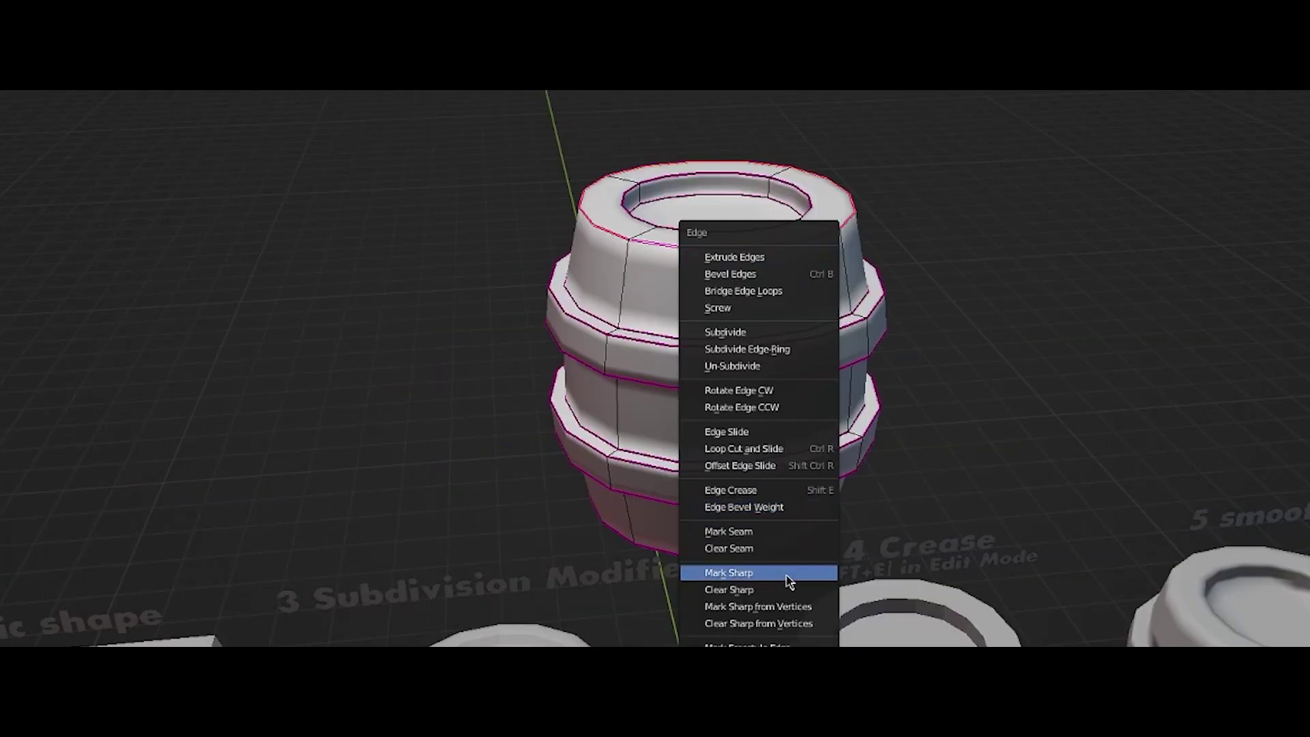
click(729, 573)
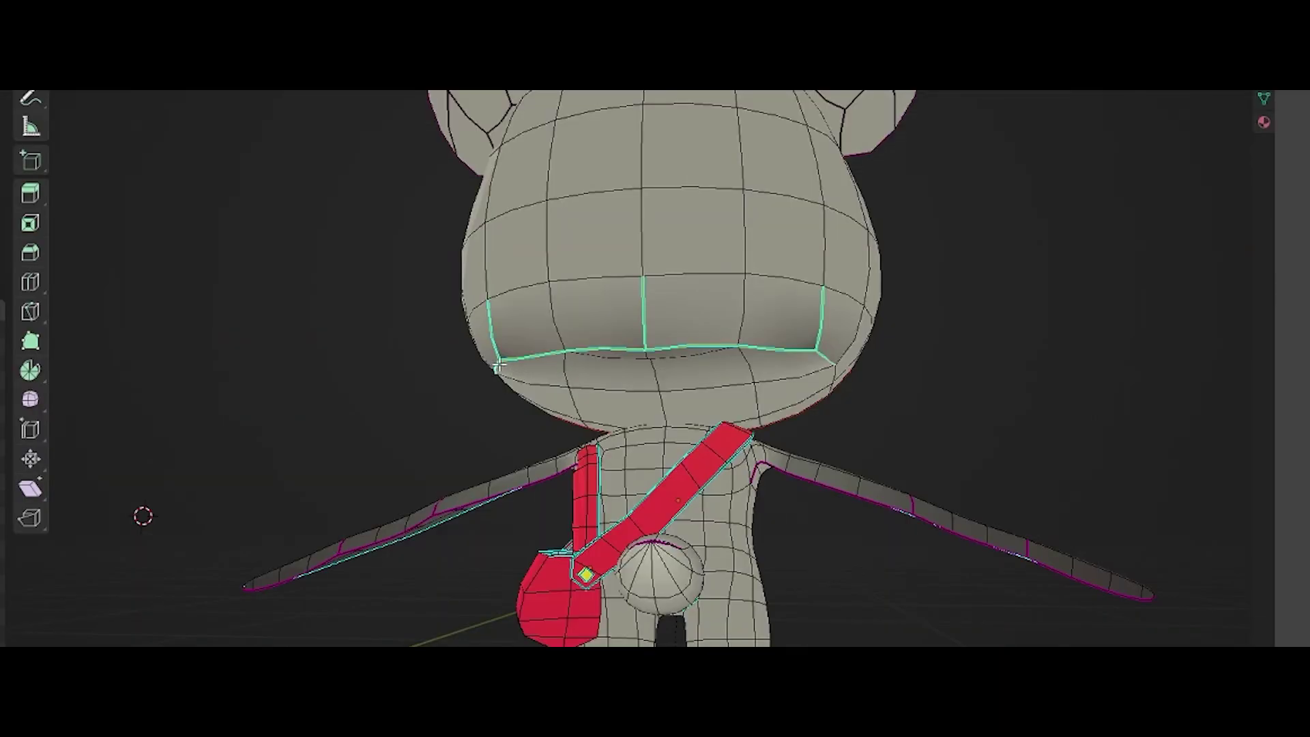
middle_drag(498, 367, 714, 354)
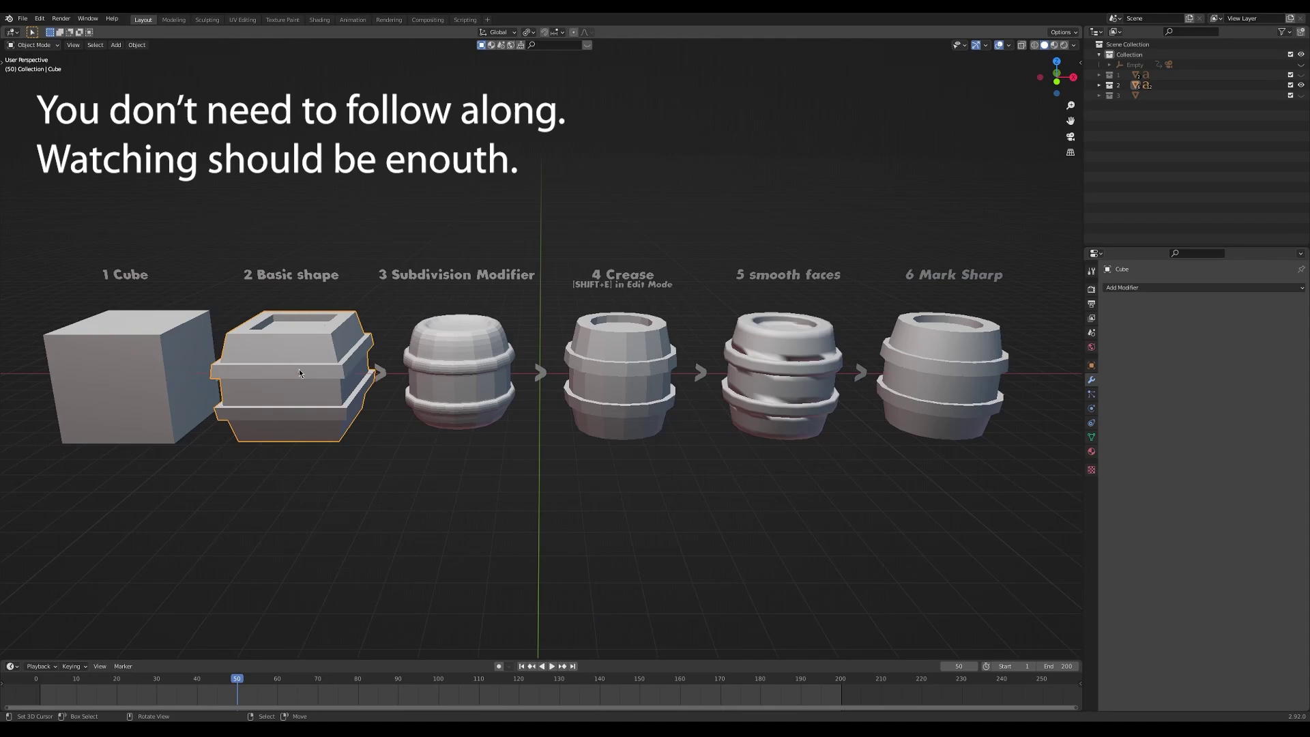
- Duplicate the second object, the basic barrel shape, and place the copy centred above the row of examples
key(KP_1)
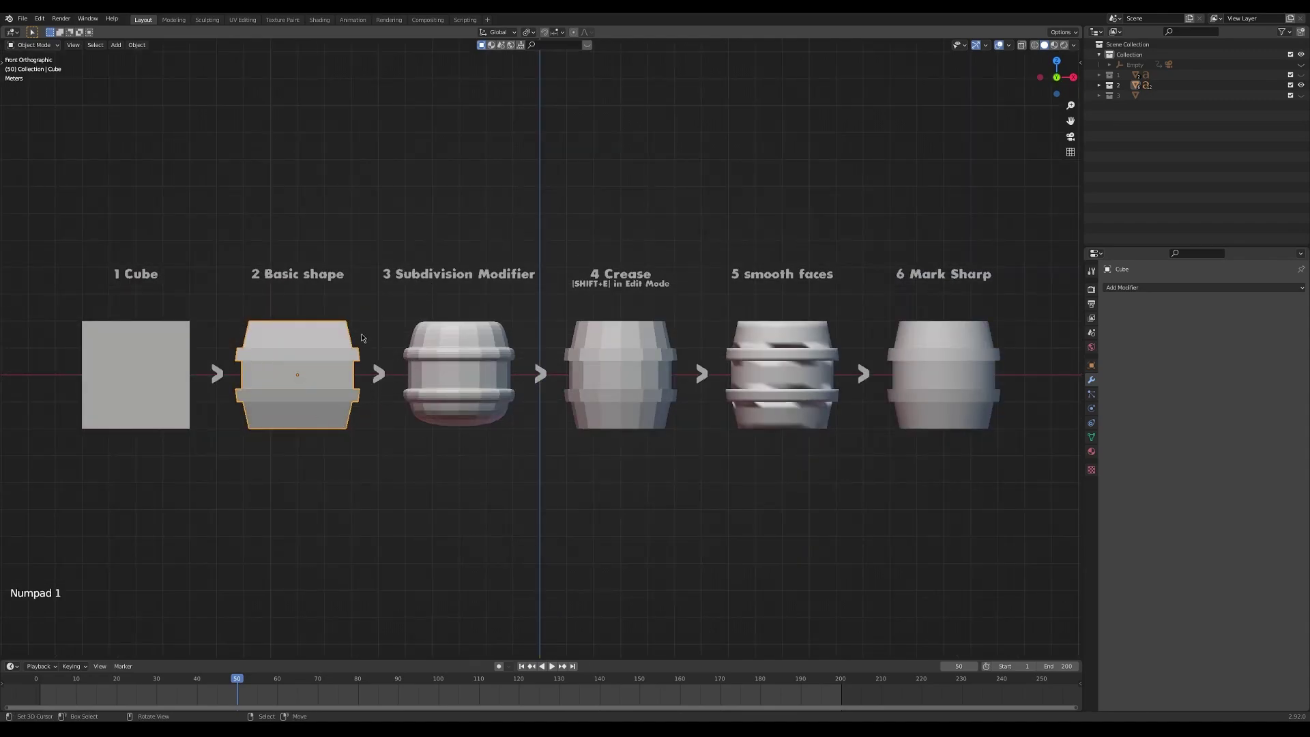
key(shift+d)
ctrl+click(581, 173)
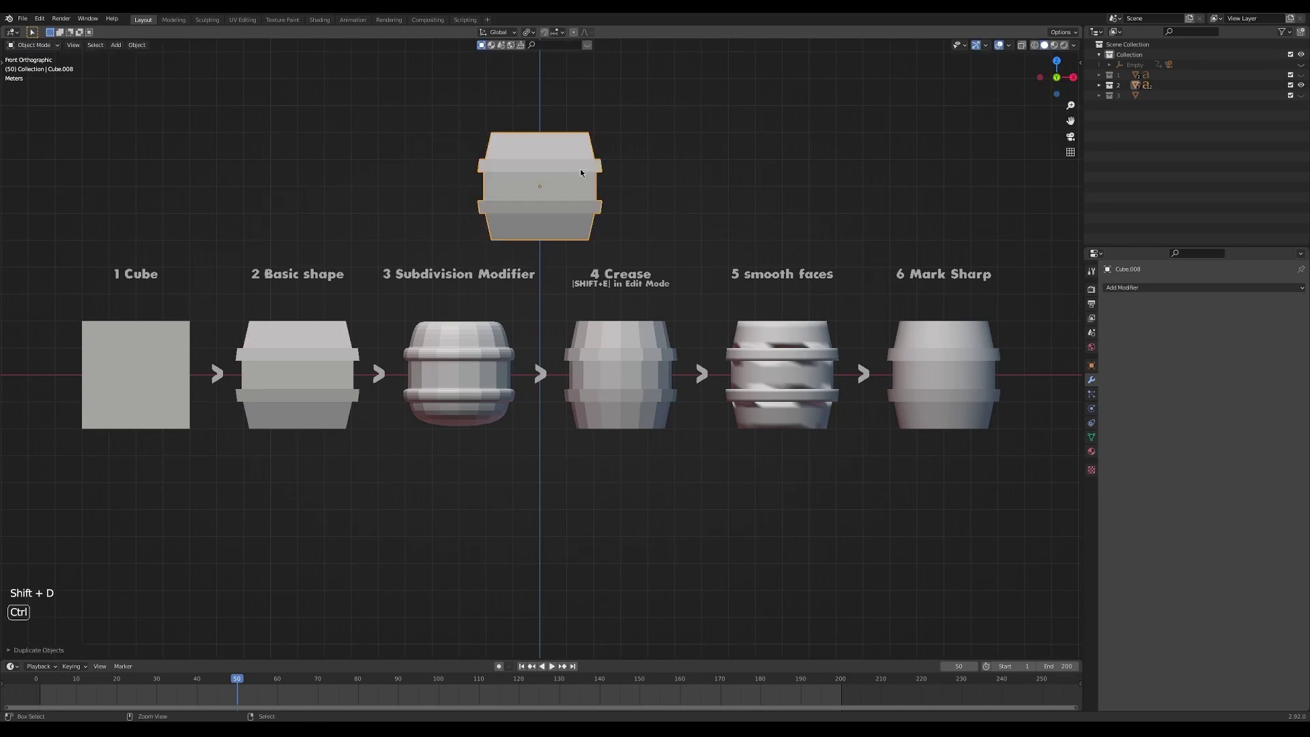
middle_drag(587, 188, 665, 298)
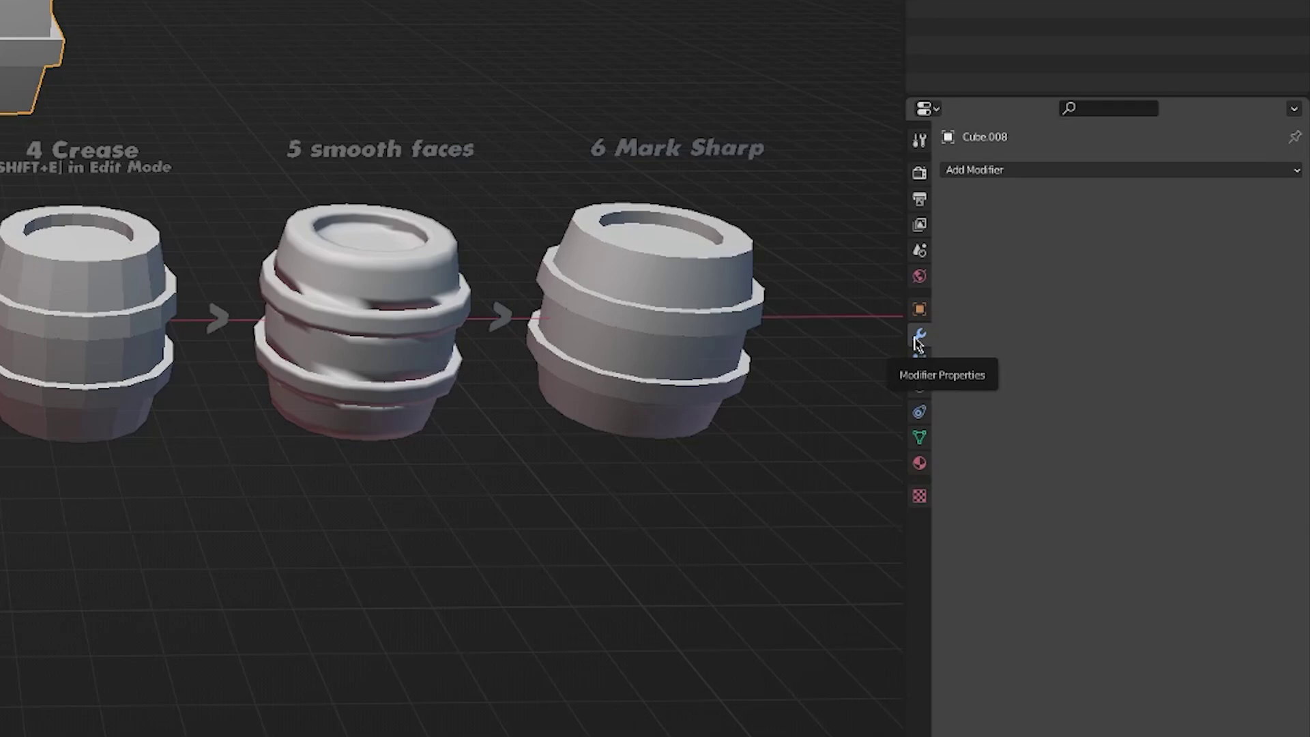
- Add a Subdivision Surface modifier to the duplicated barrel
click(1008, 172)
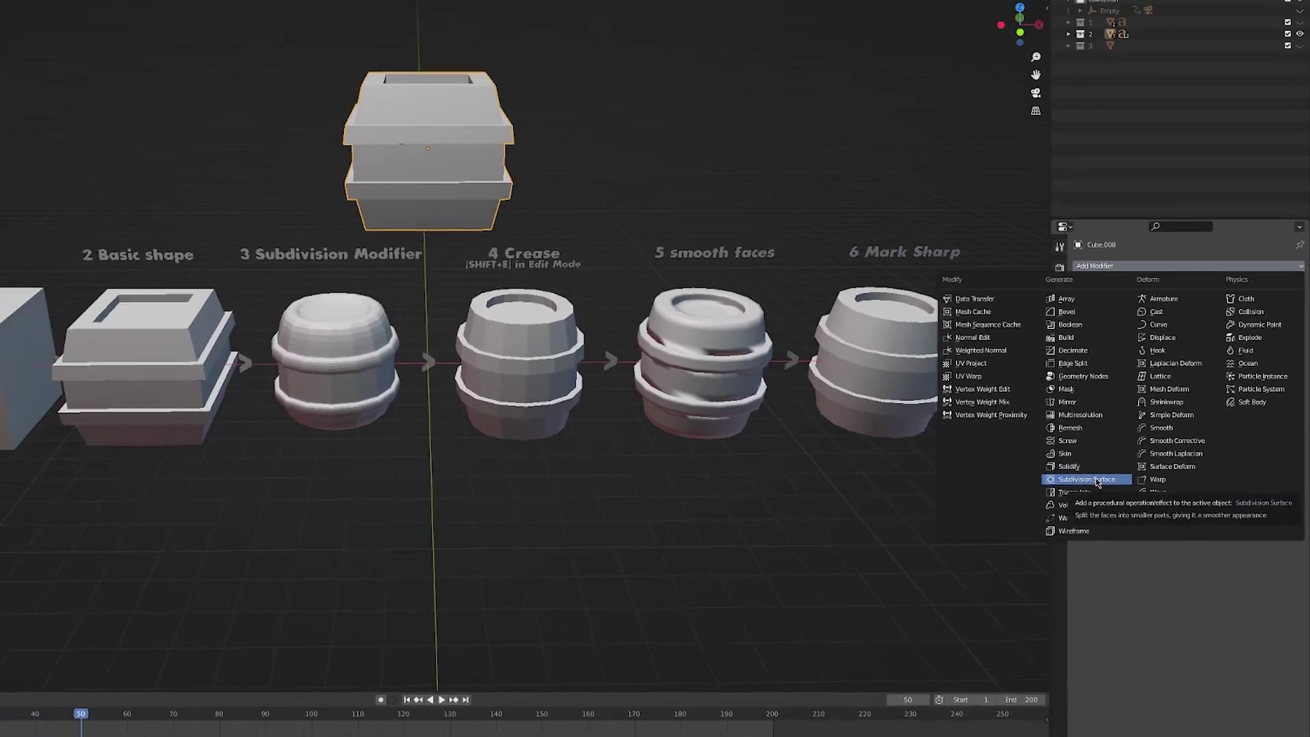
click(940, 504)
mouse_move(673, 221)
middle_down()
mouse_move(718, 242)
mouse_move(602, 212)
mouse_move(673, 219)
middle_up()
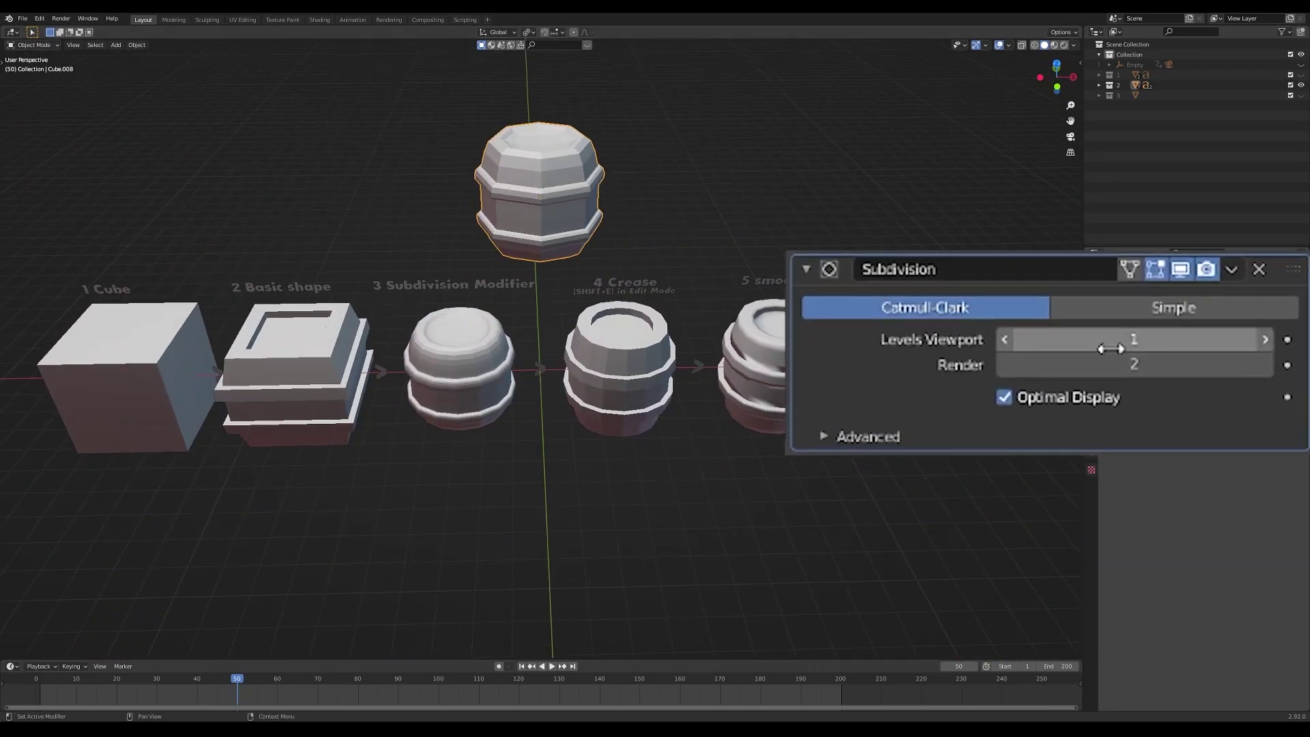
- Try the Subdivision modifier's viewport level at values between 1 and 3 on the duplicated barrel
click(1266, 342)
click(1266, 341)
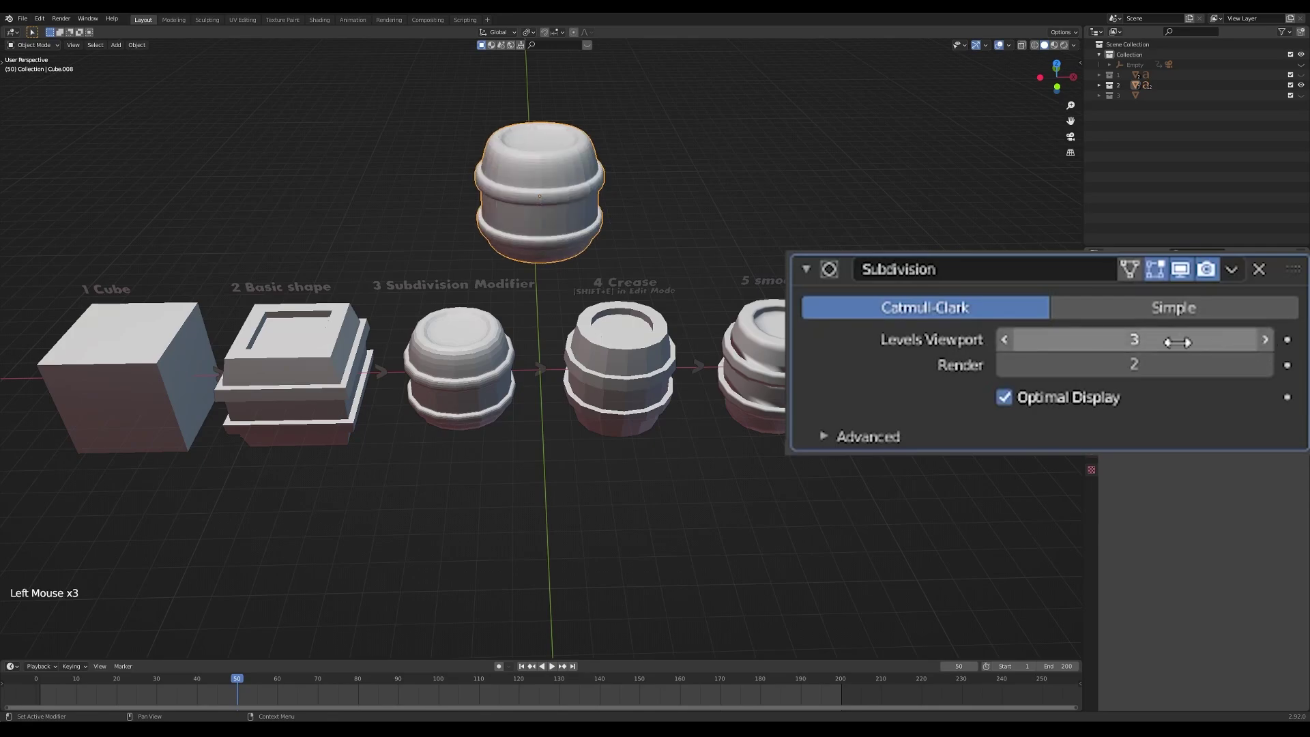
click(1004, 340)
click(1005, 340)
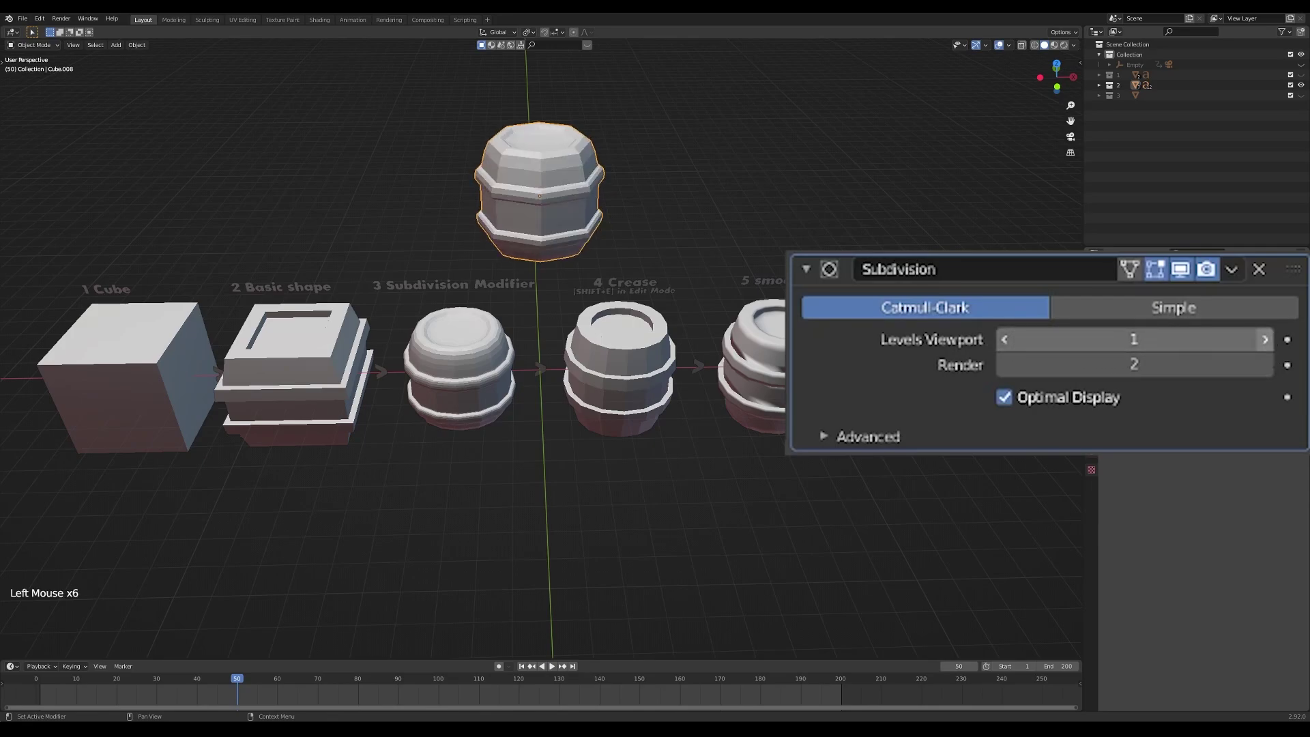
click(1265, 342)
click(1005, 340)
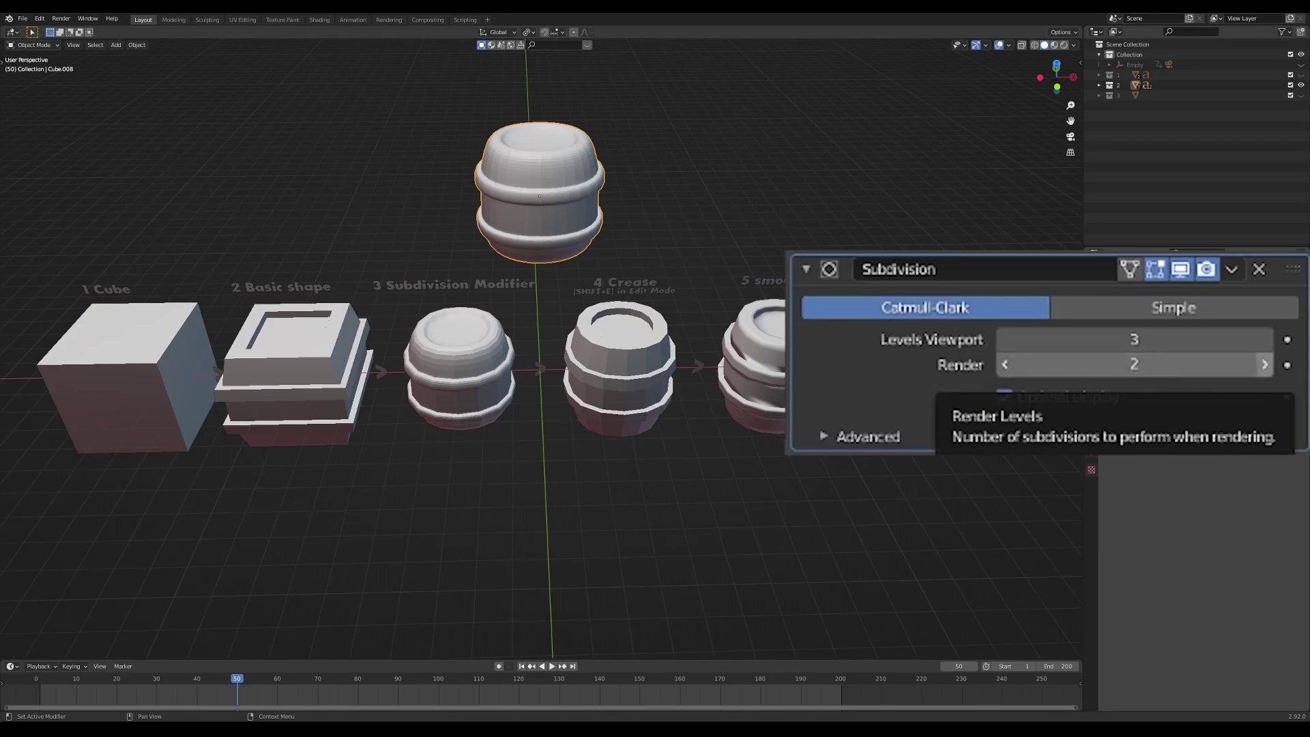
- Raise the Subdivision modifier's render level to 5
click(1267, 366)
click(1267, 366)
click(1267, 366)
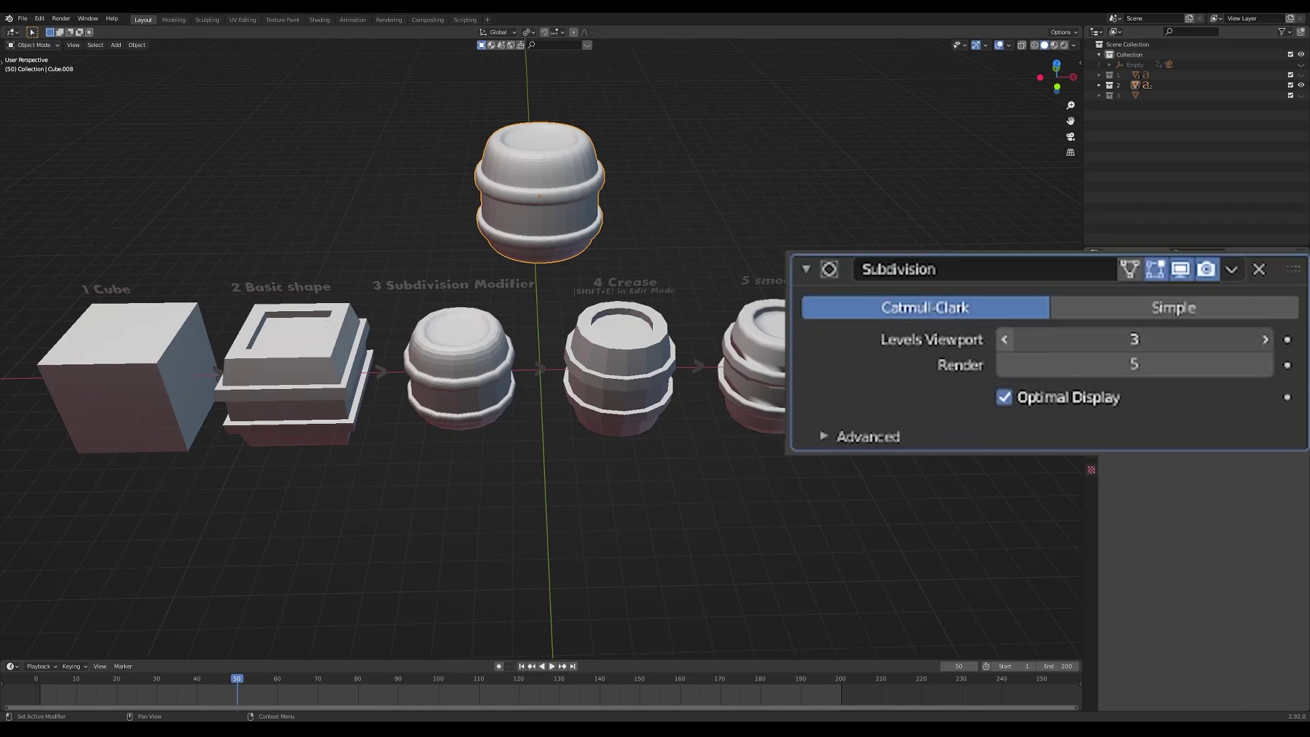
- Set both the viewport and render levels of the barrel's Subdivision modifier to 2
click(1008, 340)
click(1008, 340)
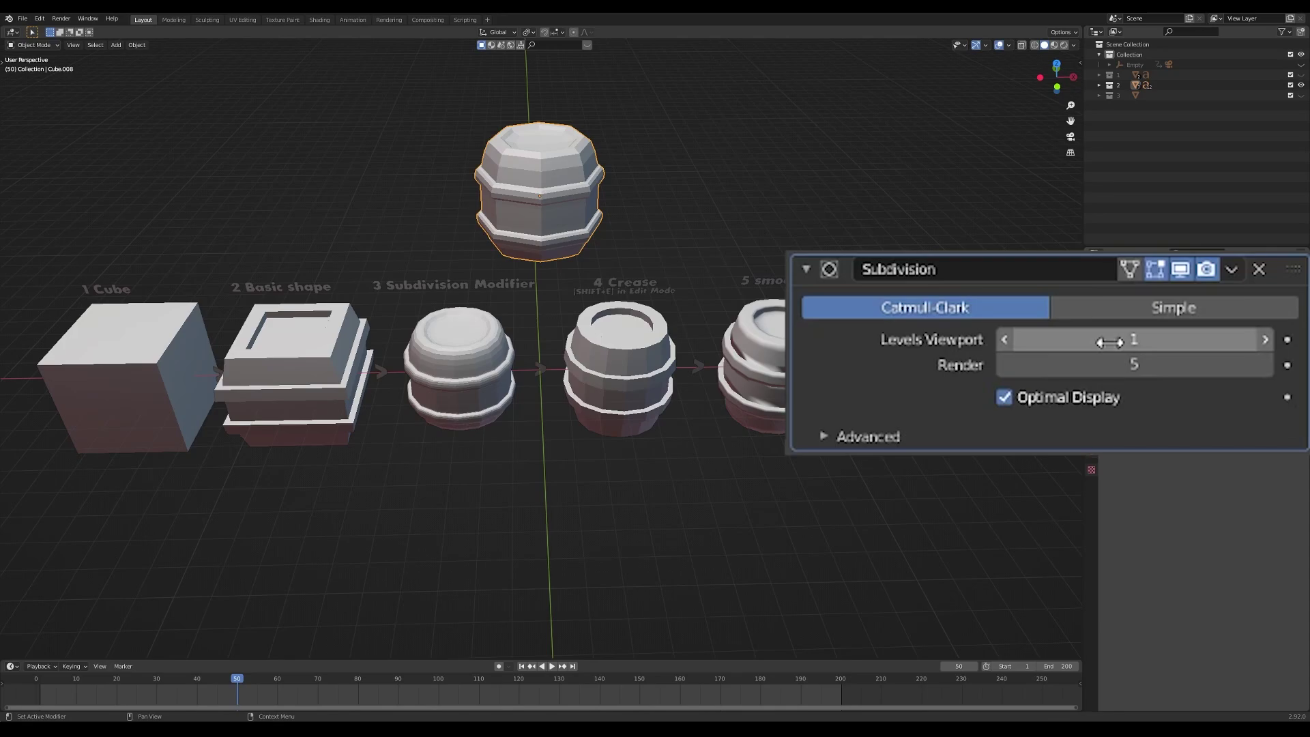
click(1265, 339)
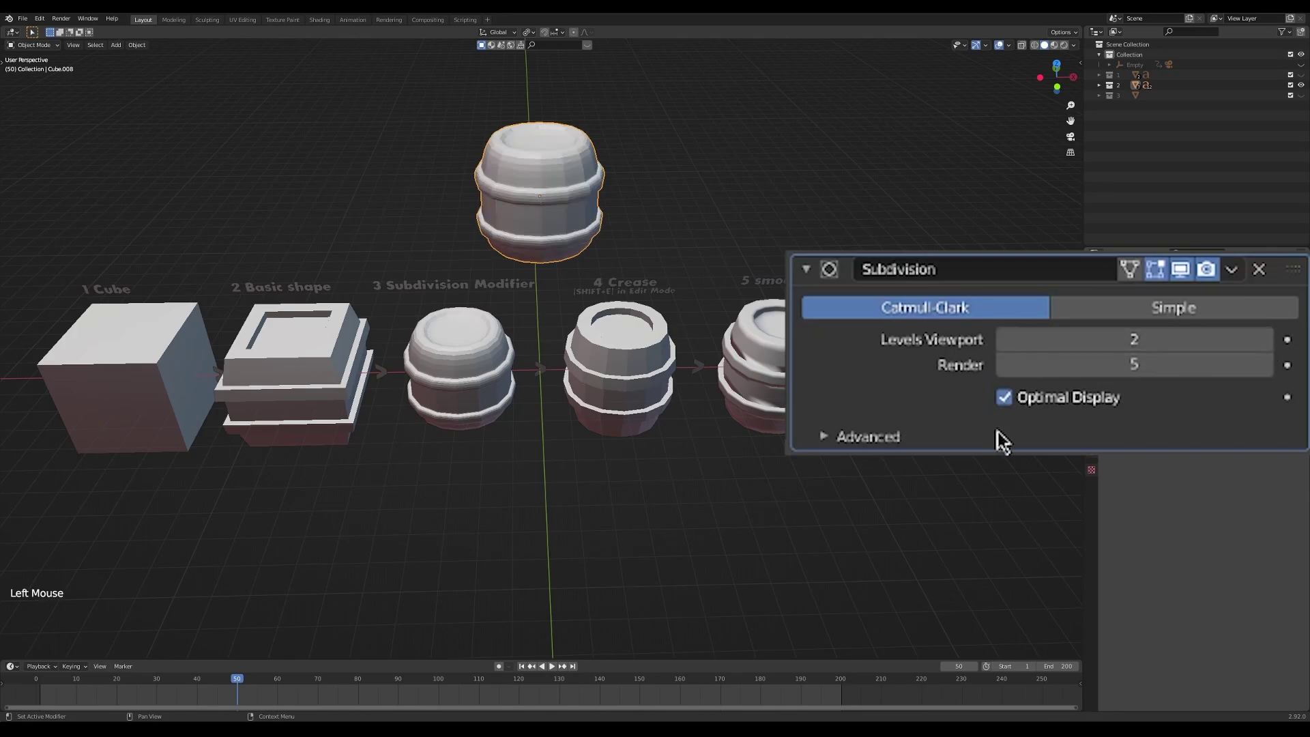
click(1006, 364)
click(1006, 364)
click(1006, 364)
middle_drag(451, 341, 467, 339)
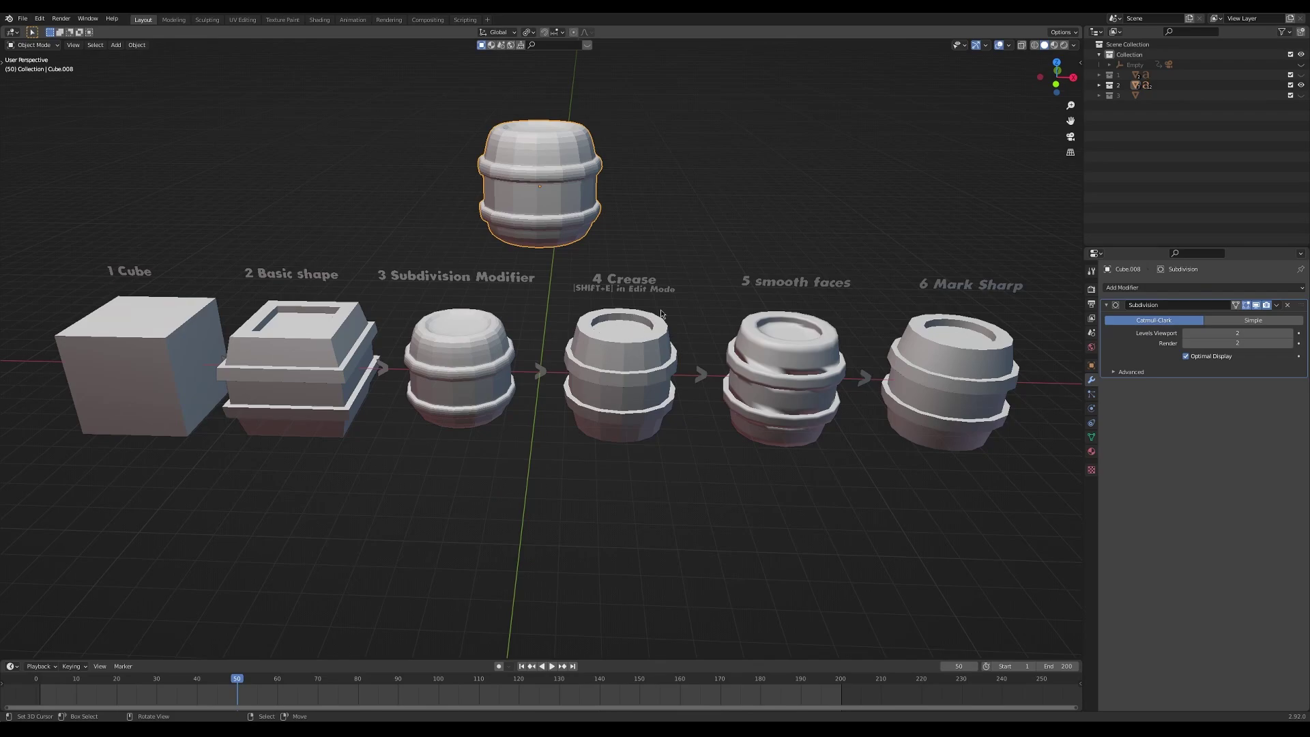
- Enter Edit Mode on the duplicated barrel and turn on the Subdivision modifier's on-cage display
middle_drag(574, 250, 582, 229)
shift+middle_drag(582, 228, 607, 313)
scroll(655, 317, up, 1)
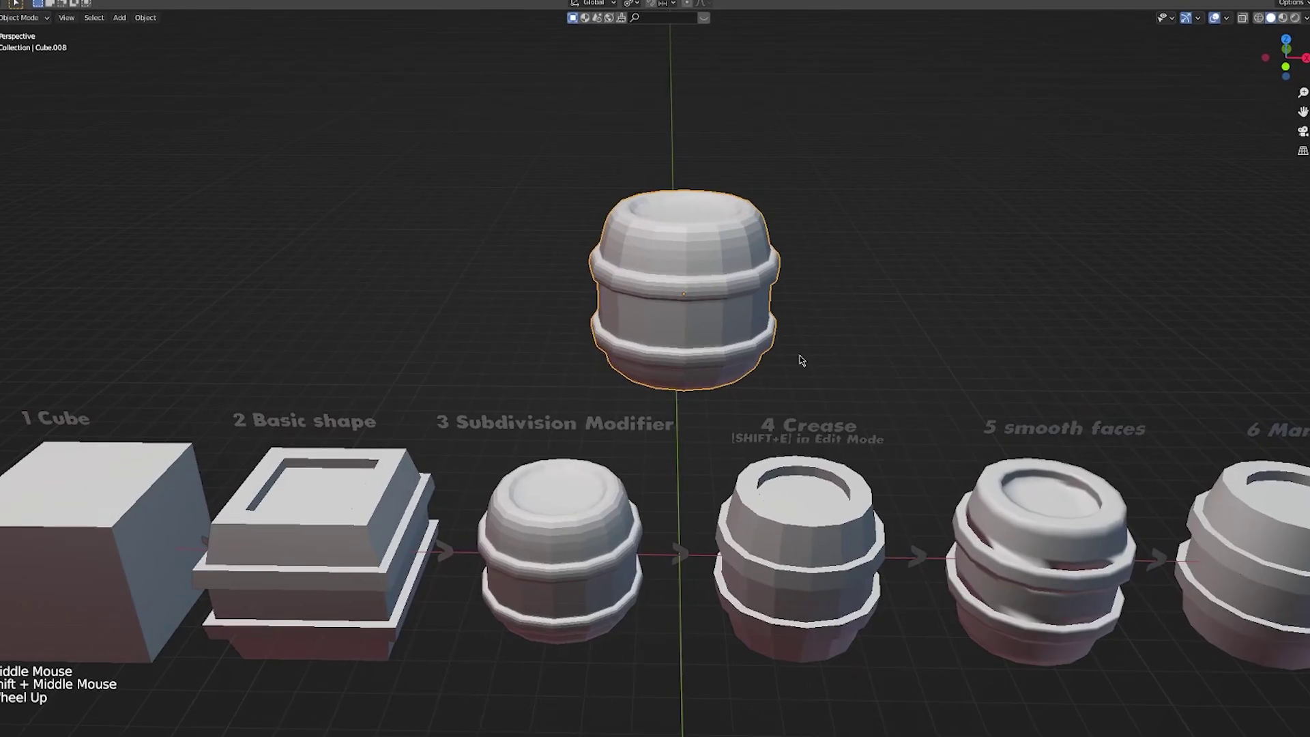
key(Tab)
key(a)
middle_drag(807, 333, 750, 312)
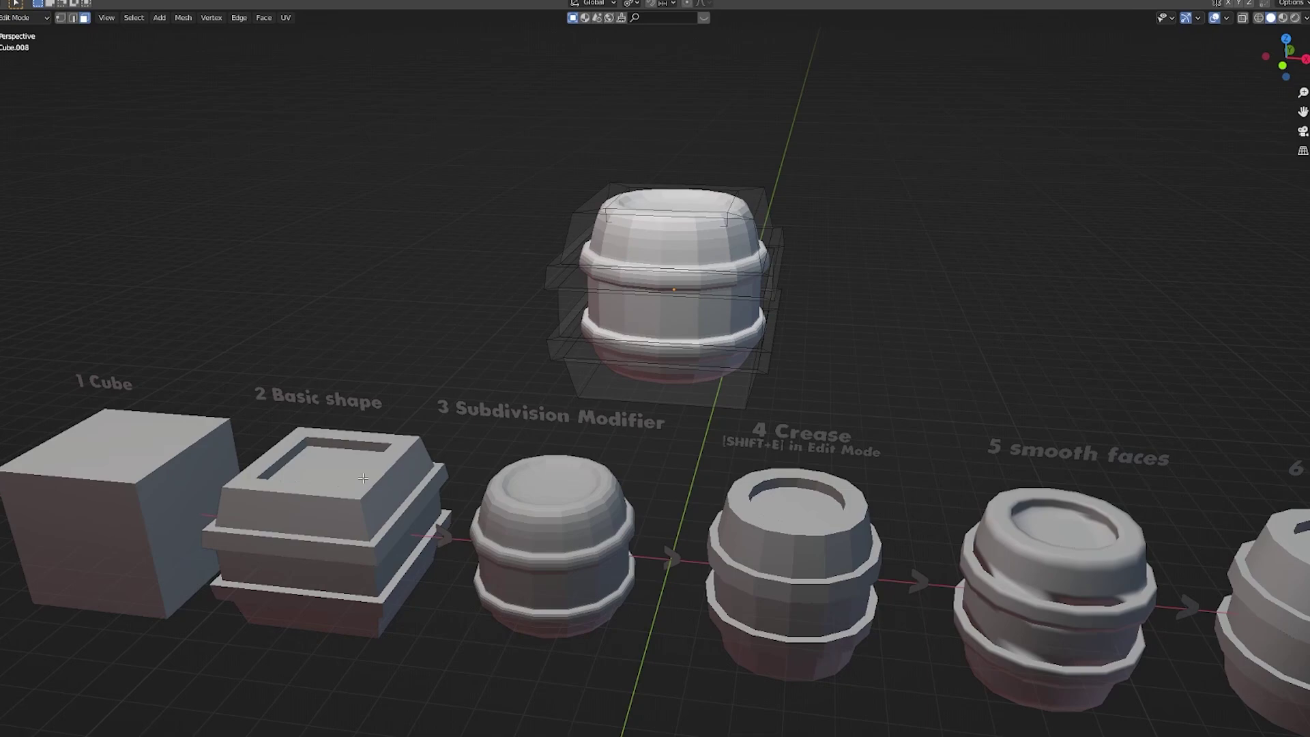
middle_drag(544, 338, 616, 320)
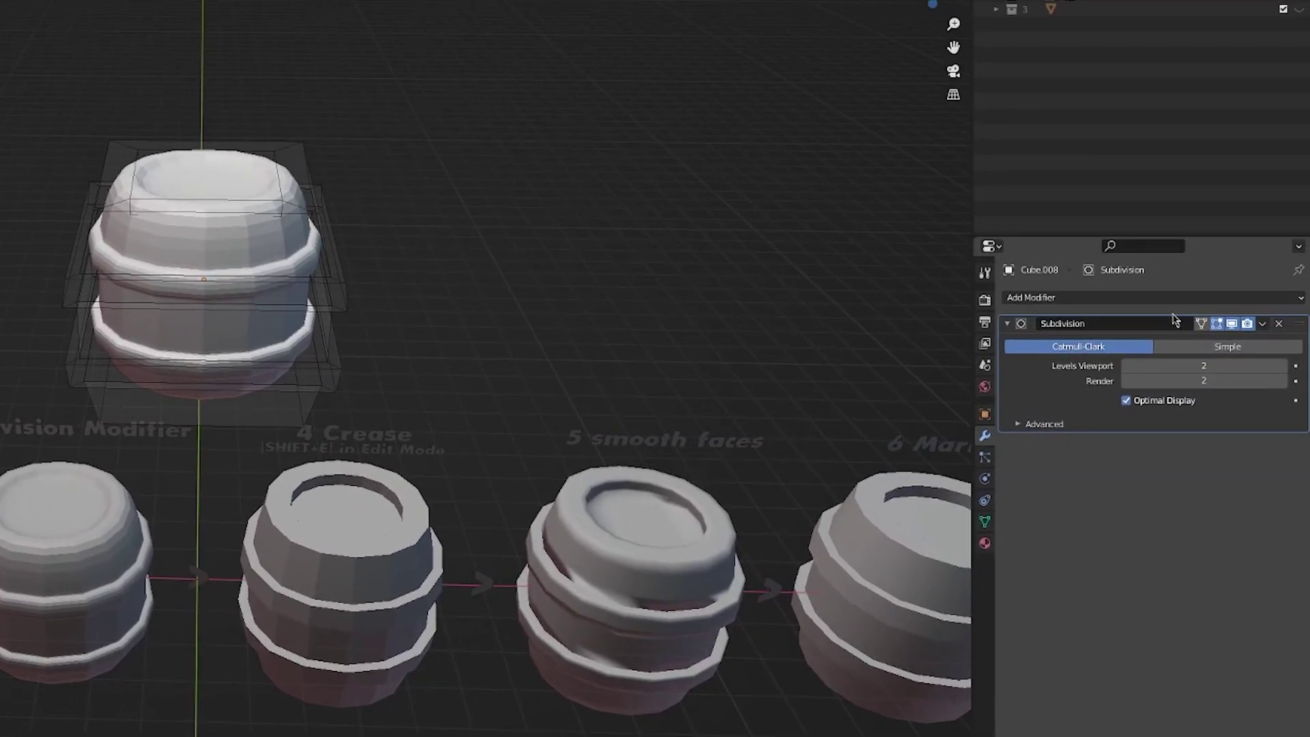
click(1202, 325)
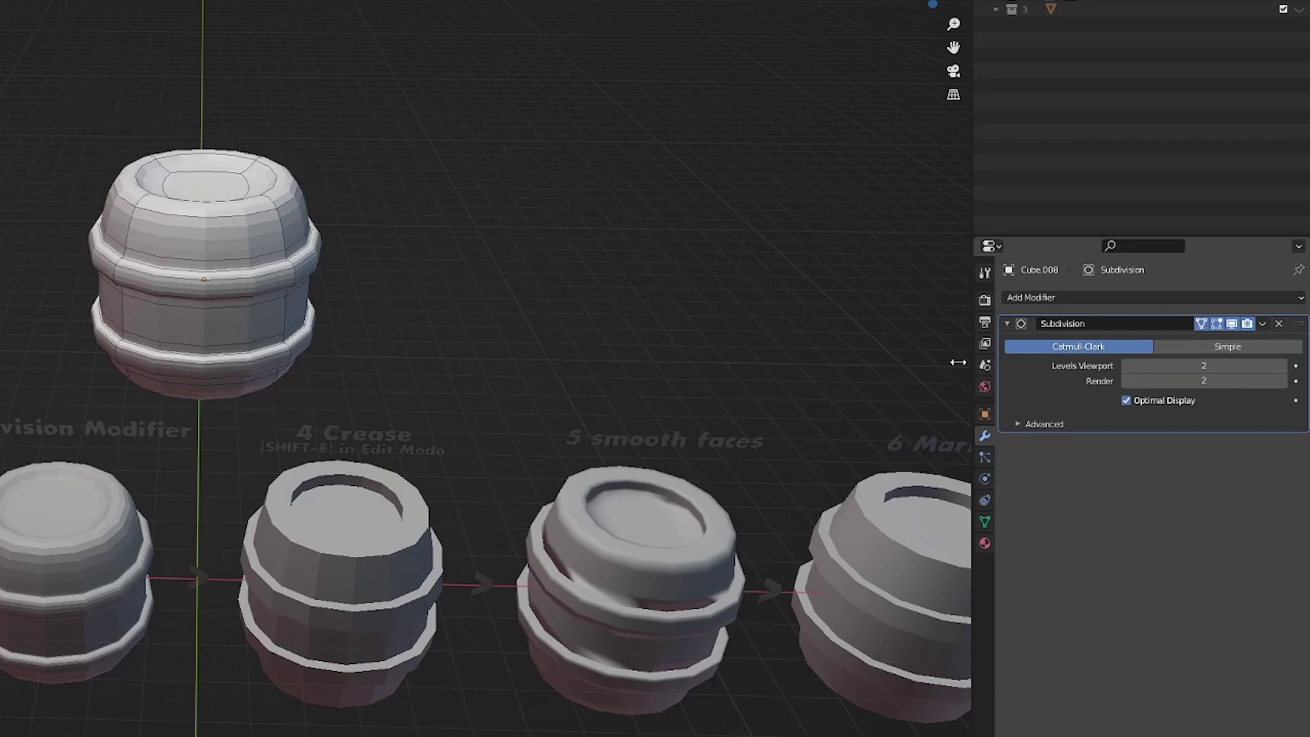
middle_drag(633, 346, 622, 330)
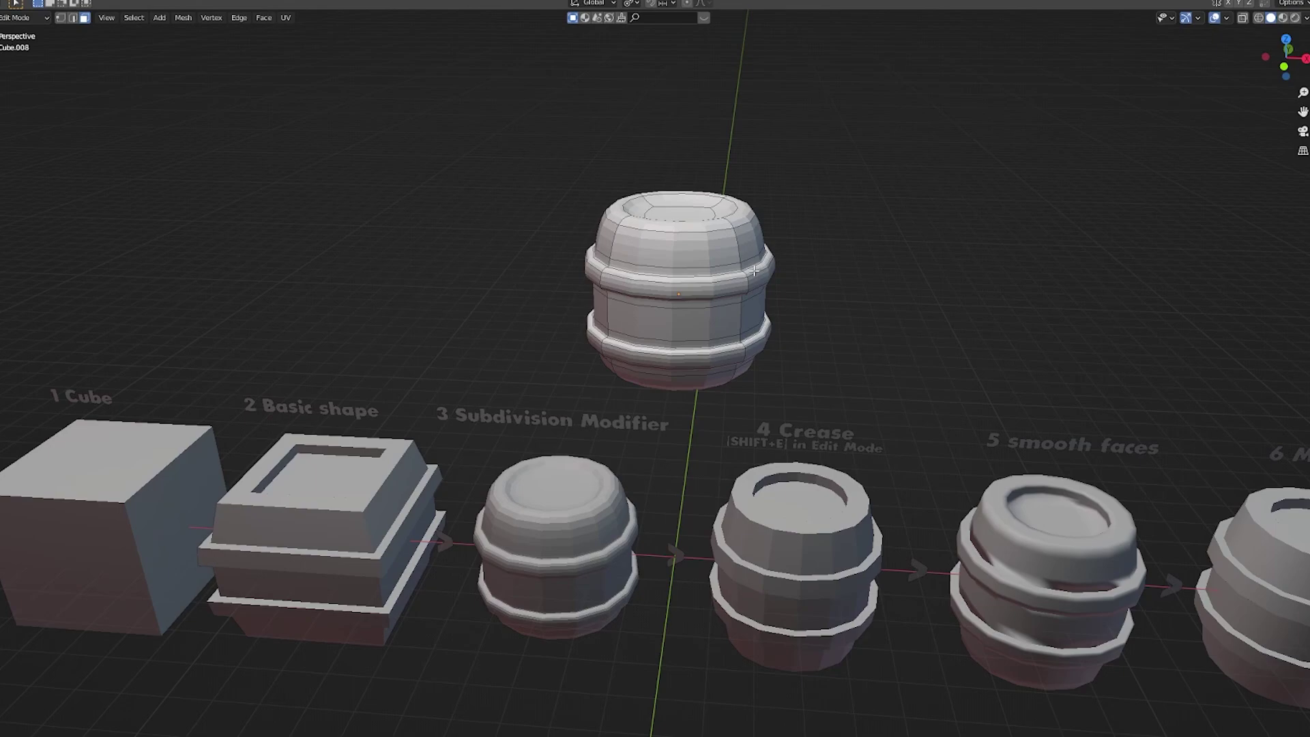
- Select the upper front face of the barrel and compare its subdivided form with the basic shape
middle_drag(622, 276, 595, 245)
right_click(698, 250)
right_click(690, 246)
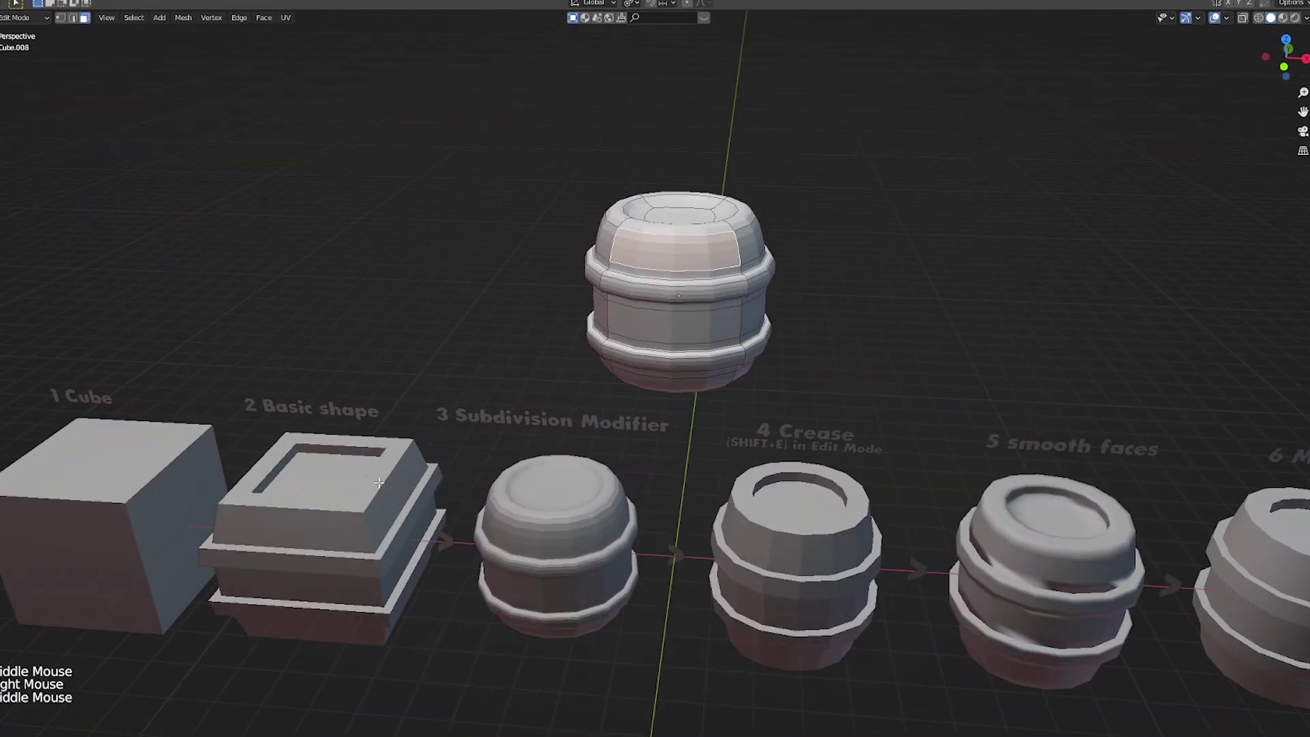
middle_drag(379, 482, 700, 343)
middle_drag(744, 305, 688, 238)
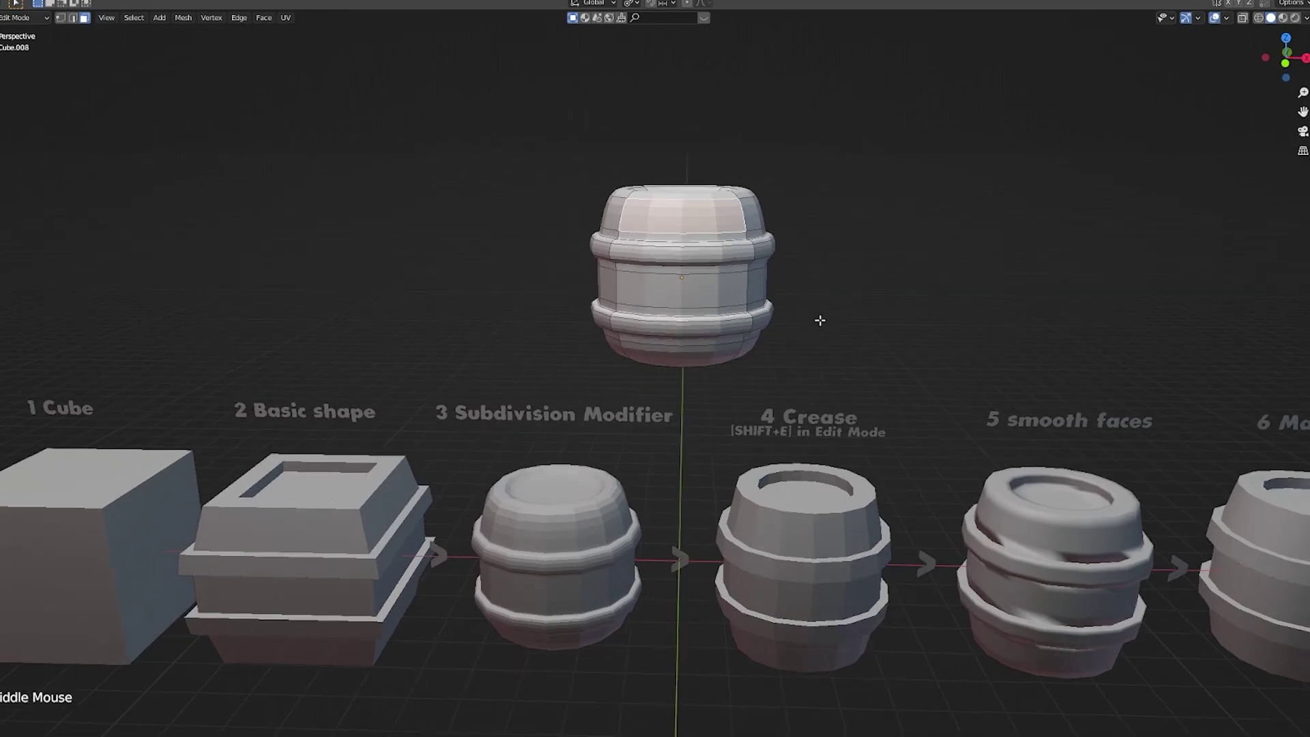
middle_drag(820, 321, 800, 442)
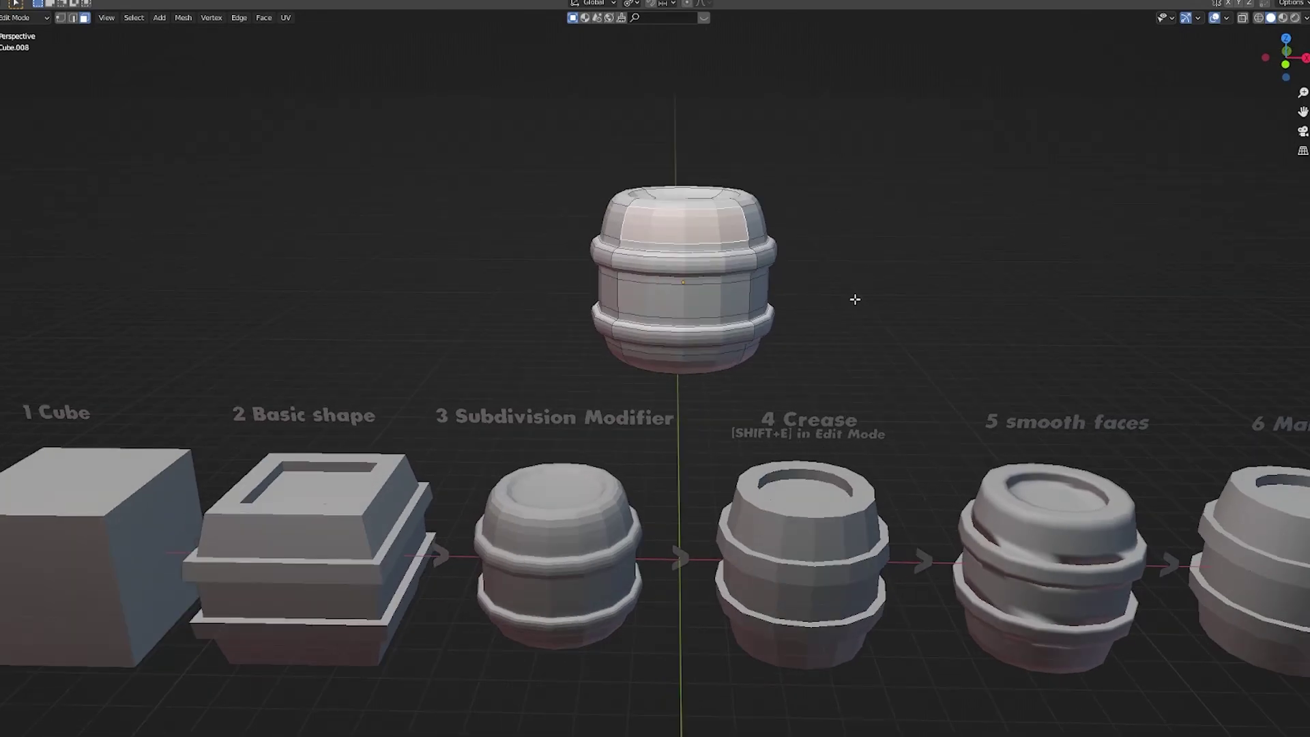
- Try a horizontal loop cut around the barrel's upper section, slid down towards the upper band
key(shift+r)
key(ctrl)
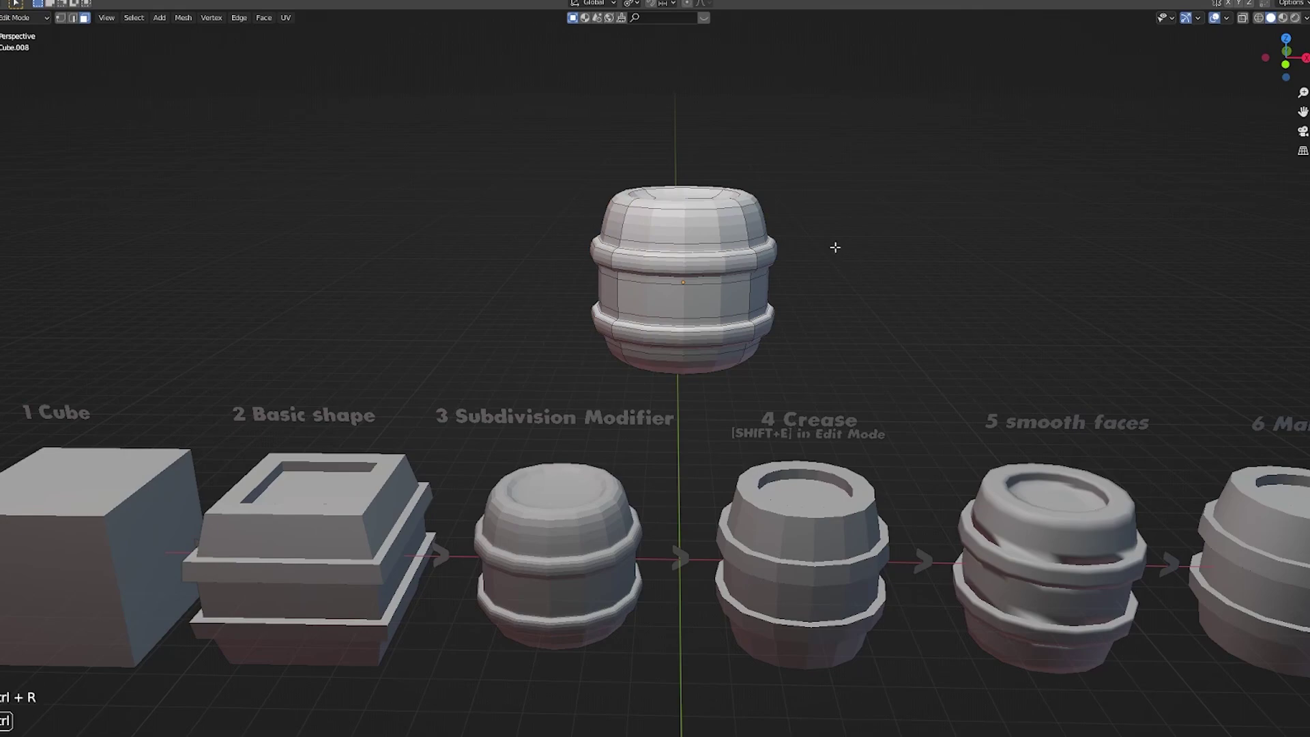
click(744, 218)
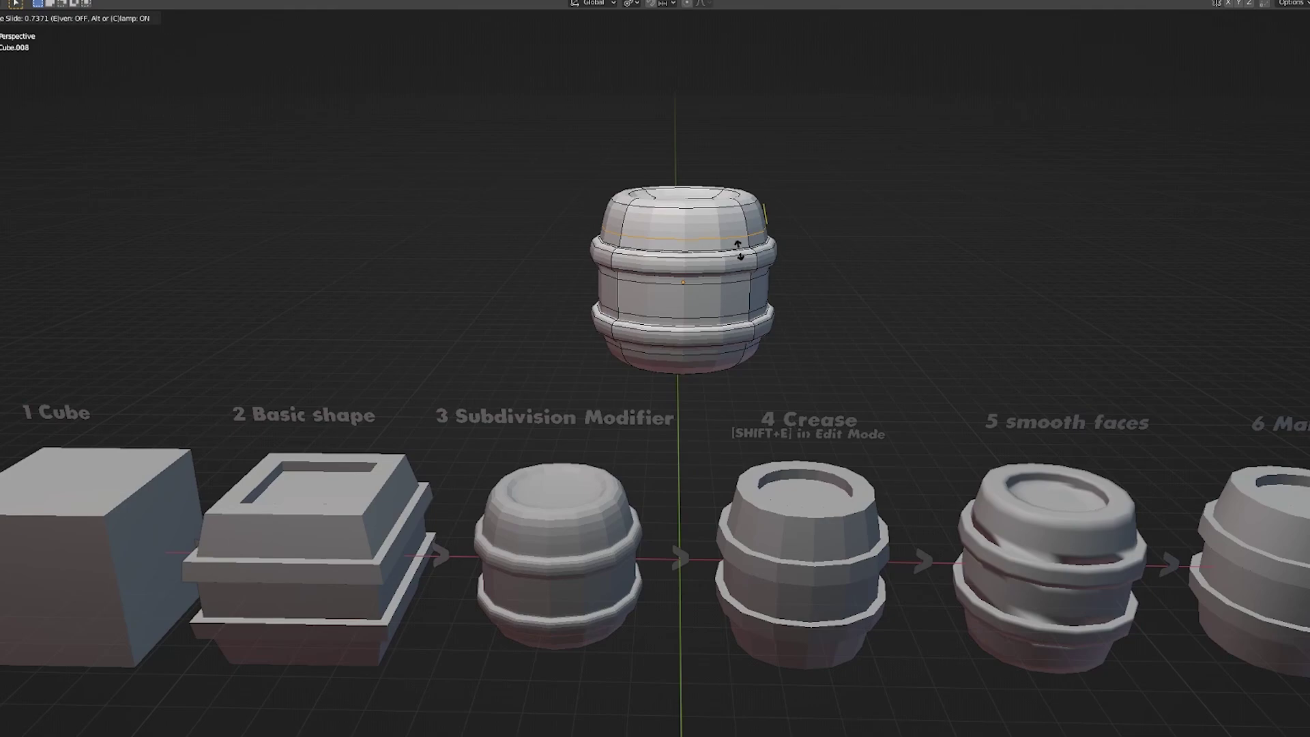
click(741, 249)
- Select the edge loop at the top of the barrel's upper band and try an edge crease on it
alt+shift+right_click(842, 273)
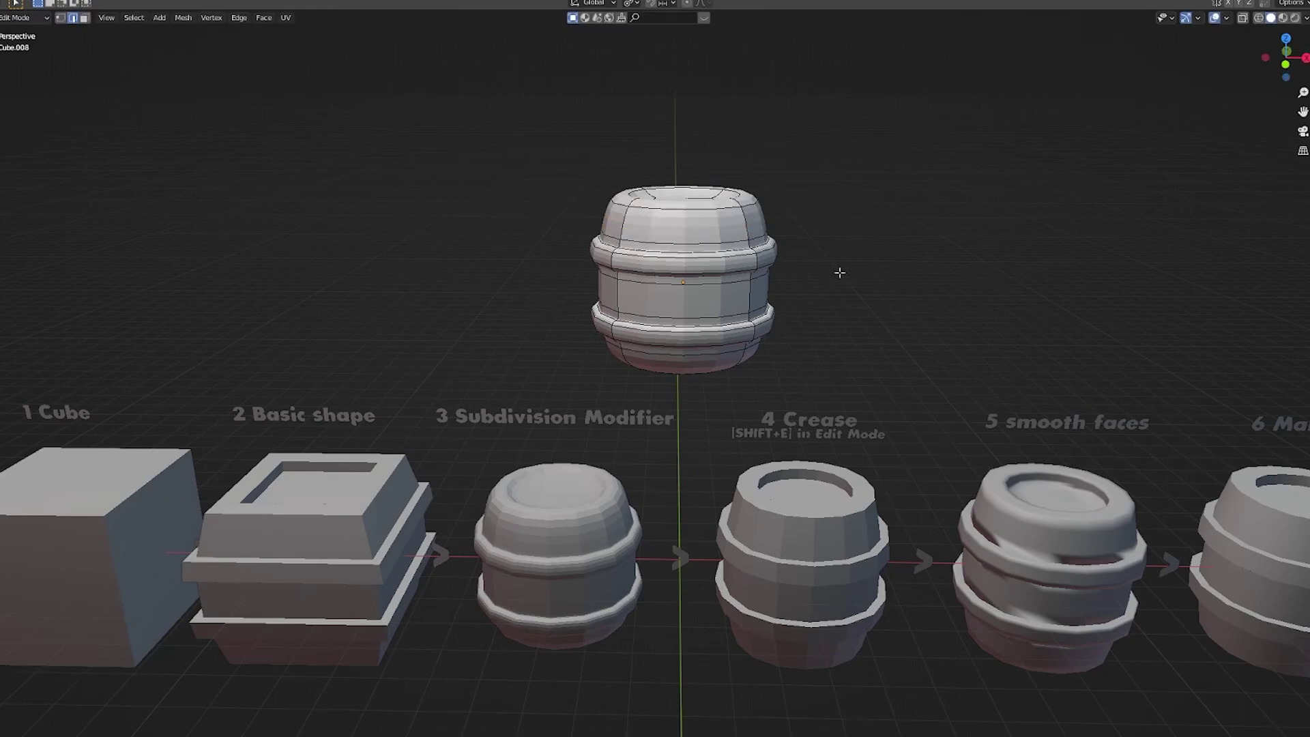
middle_drag(840, 272, 828, 284)
scroll(828, 284, up, 2)
alt+shift+right_click(824, 277)
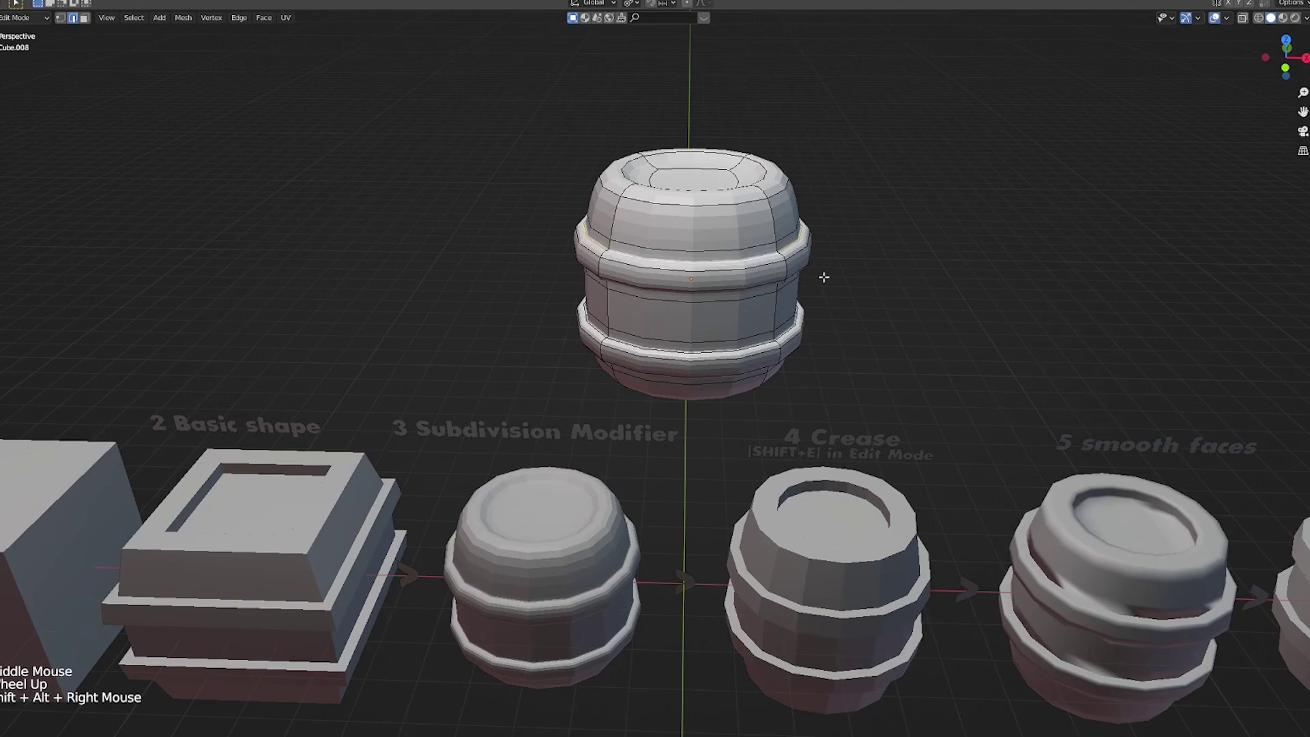
key(shift+e)
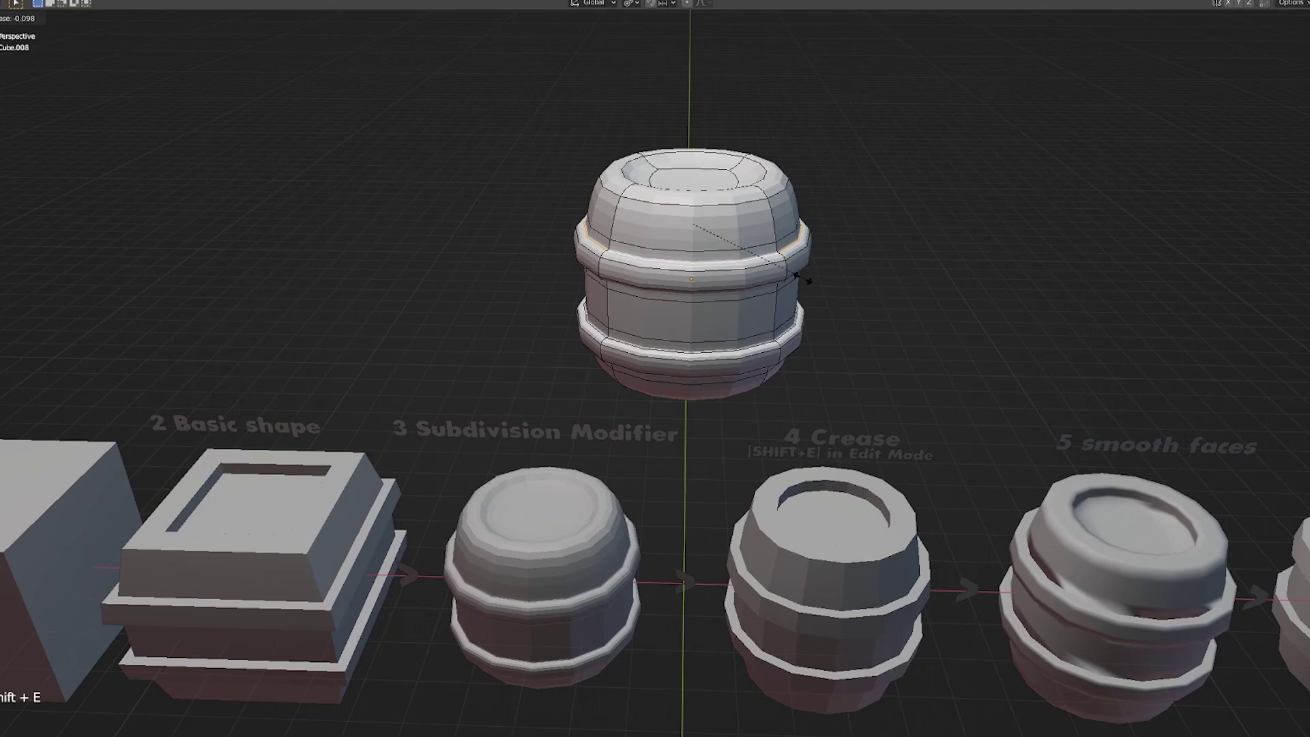
click(807, 287)
middle_drag(867, 305, 860, 281)
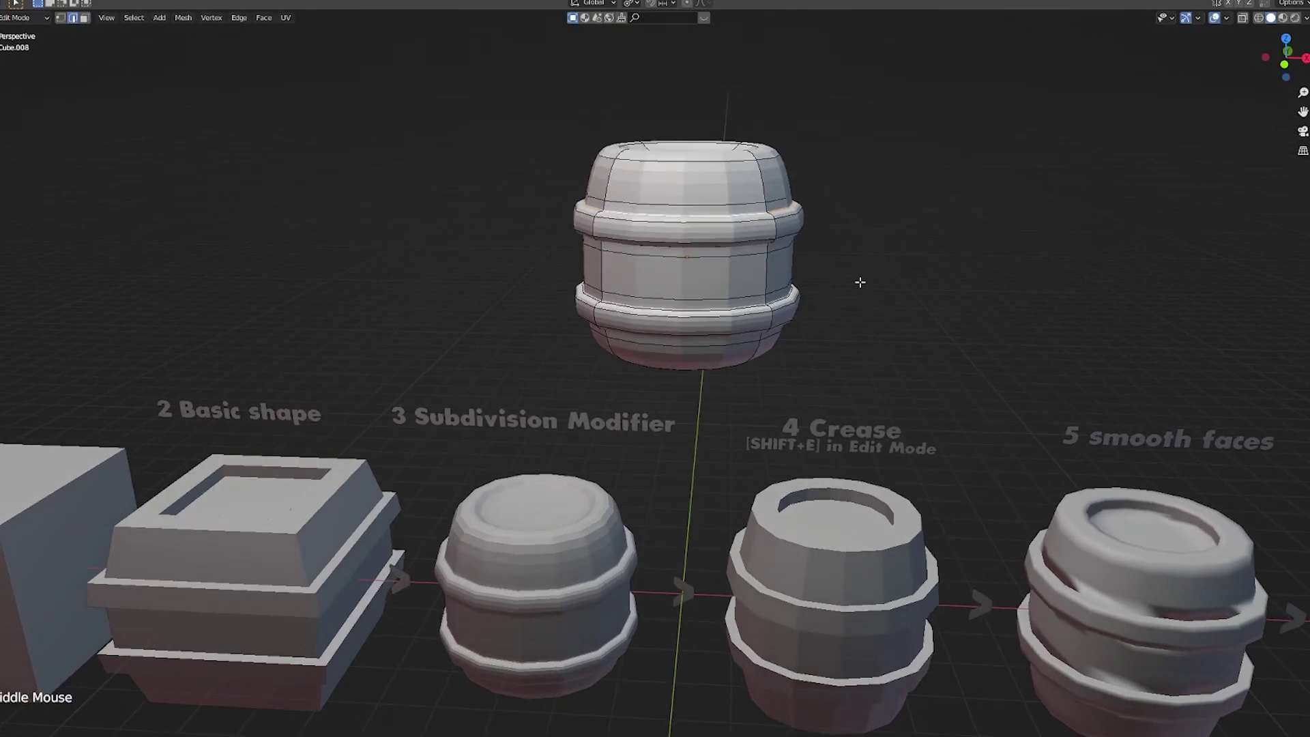
- Crease the two outer edge loops of the barrel's upper band and check the sharpened band in Object Mode
alt+shift+right_click(763, 221)
alt+shift+right_click(757, 238)
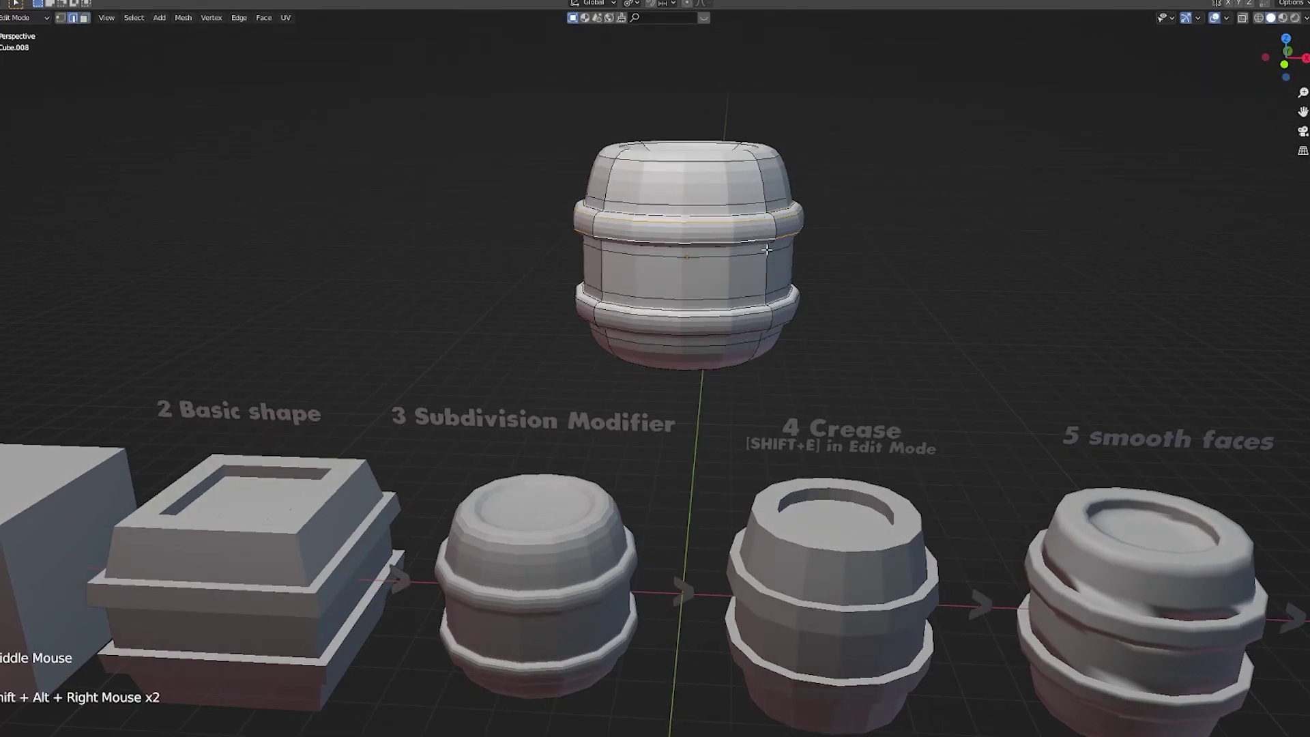
middle_drag(757, 238, 790, 258)
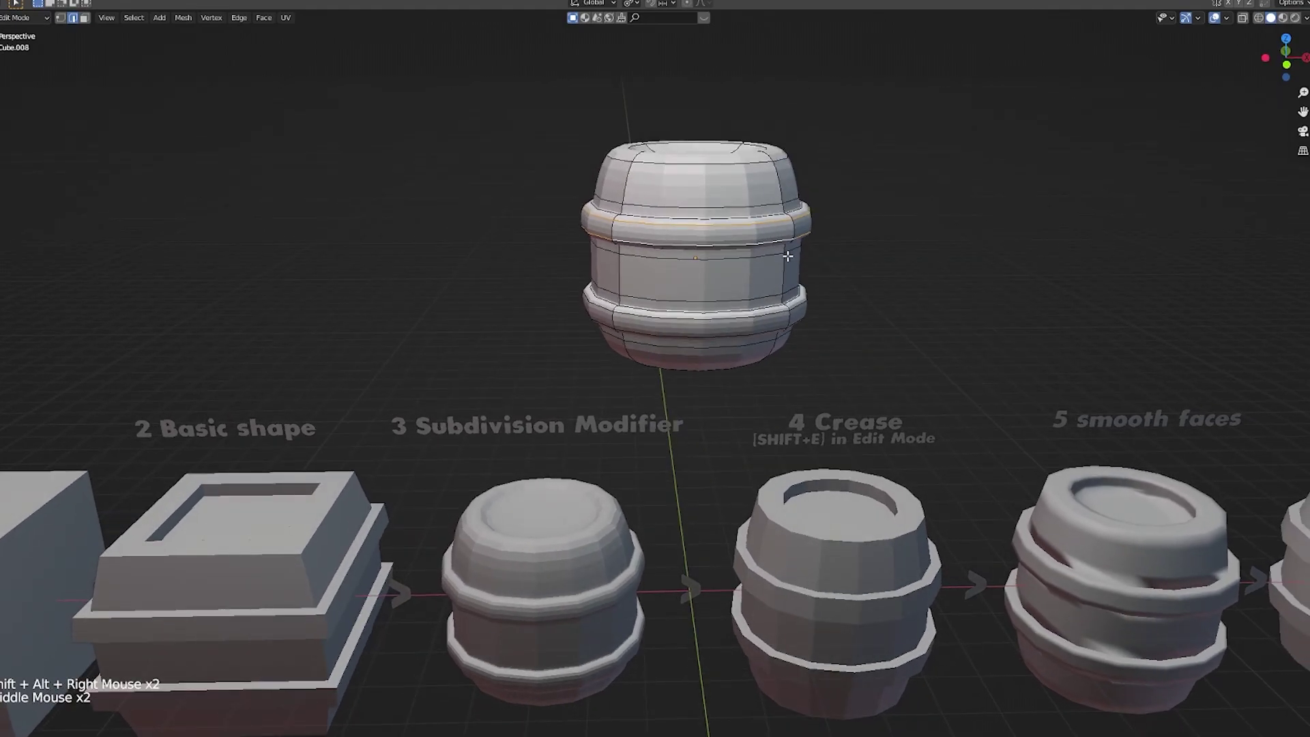
key(shift+e)
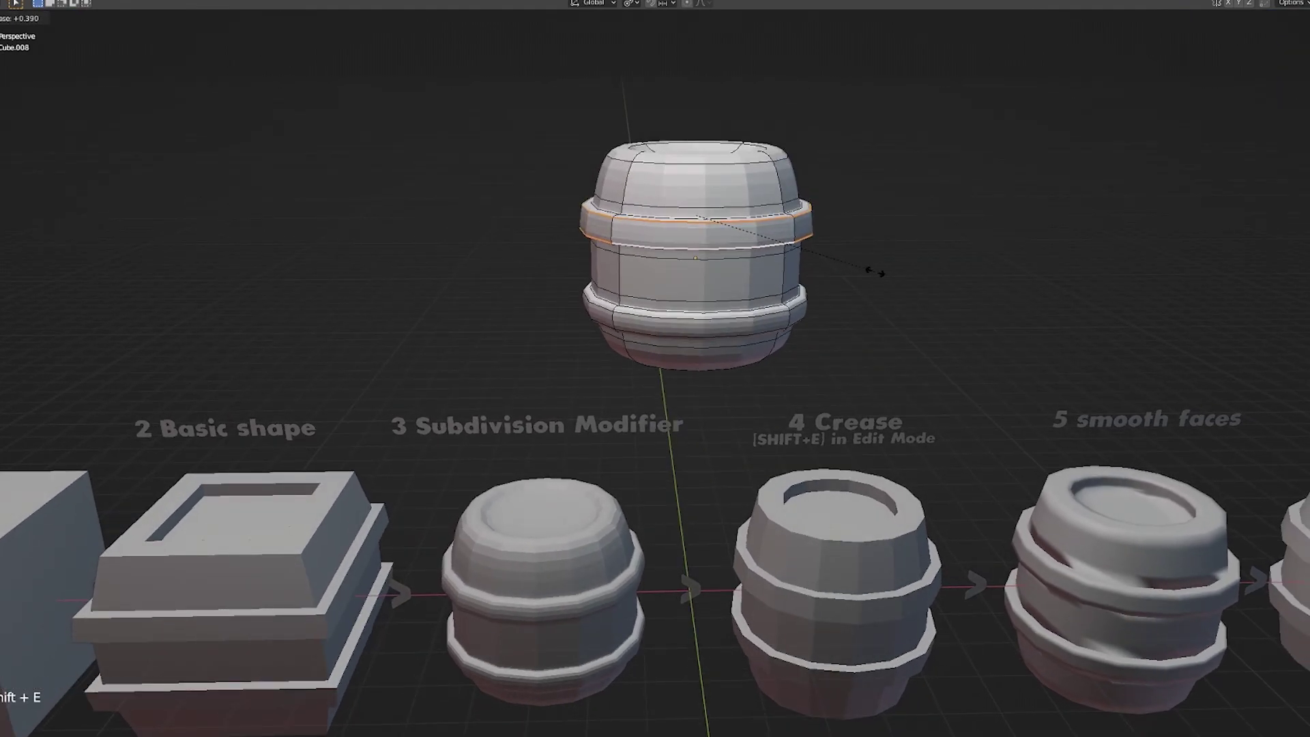
click(956, 300)
middle_drag(965, 307, 915, 304)
key(Tab)
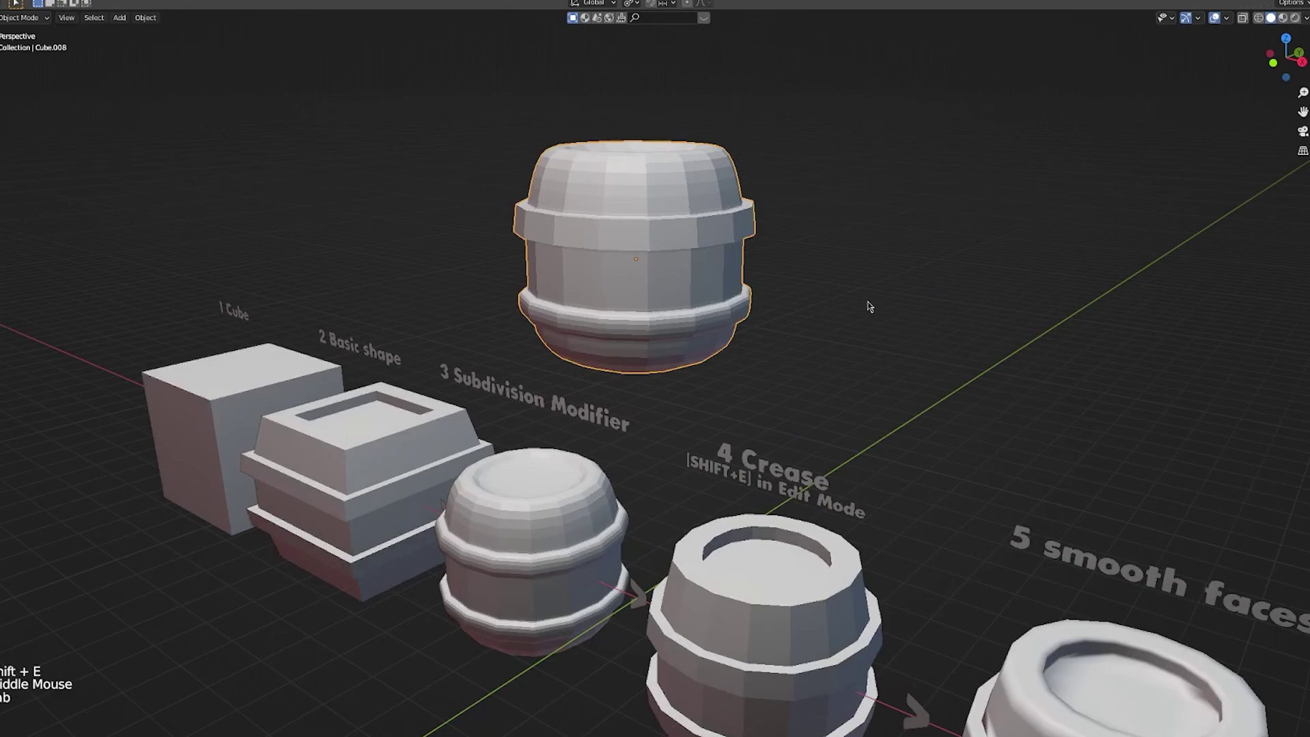
middle_drag(803, 304, 837, 291)
key(Tab)
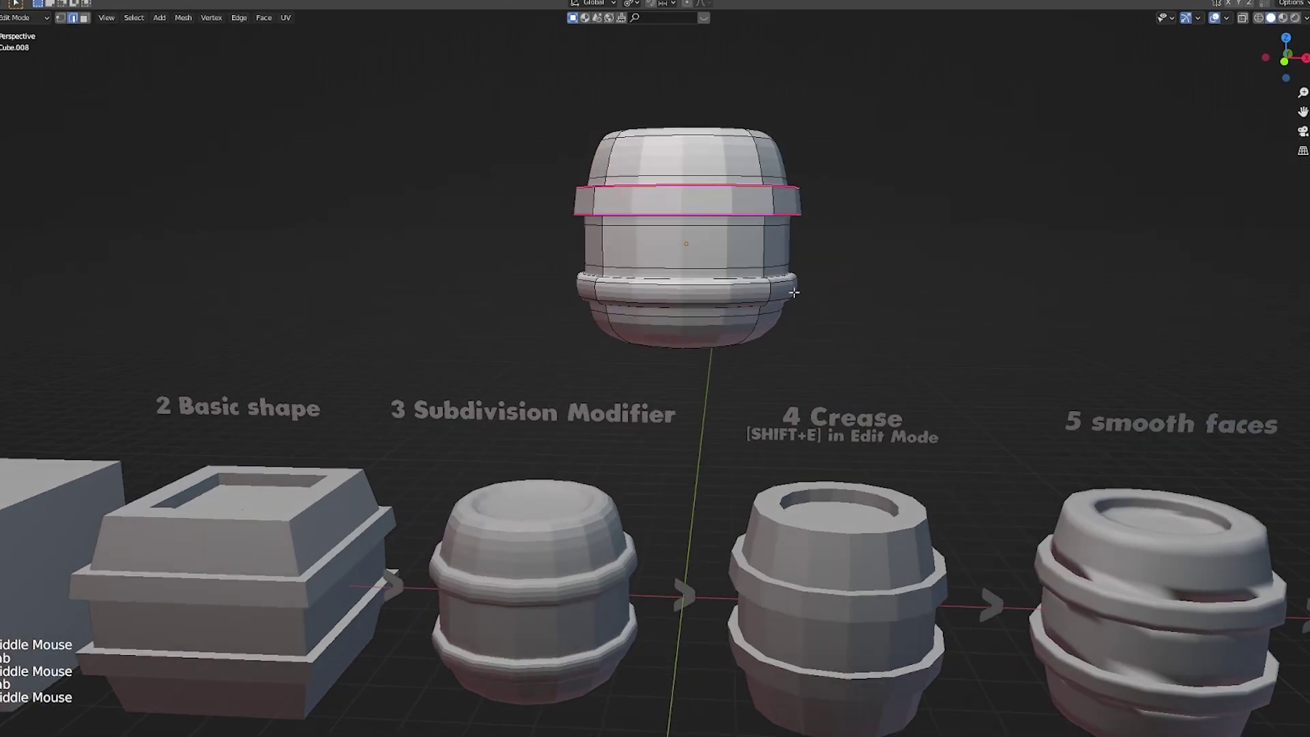
- Select the two outer edge loops of the barrel's lower band and crease them
alt+shift+right_click(740, 284)
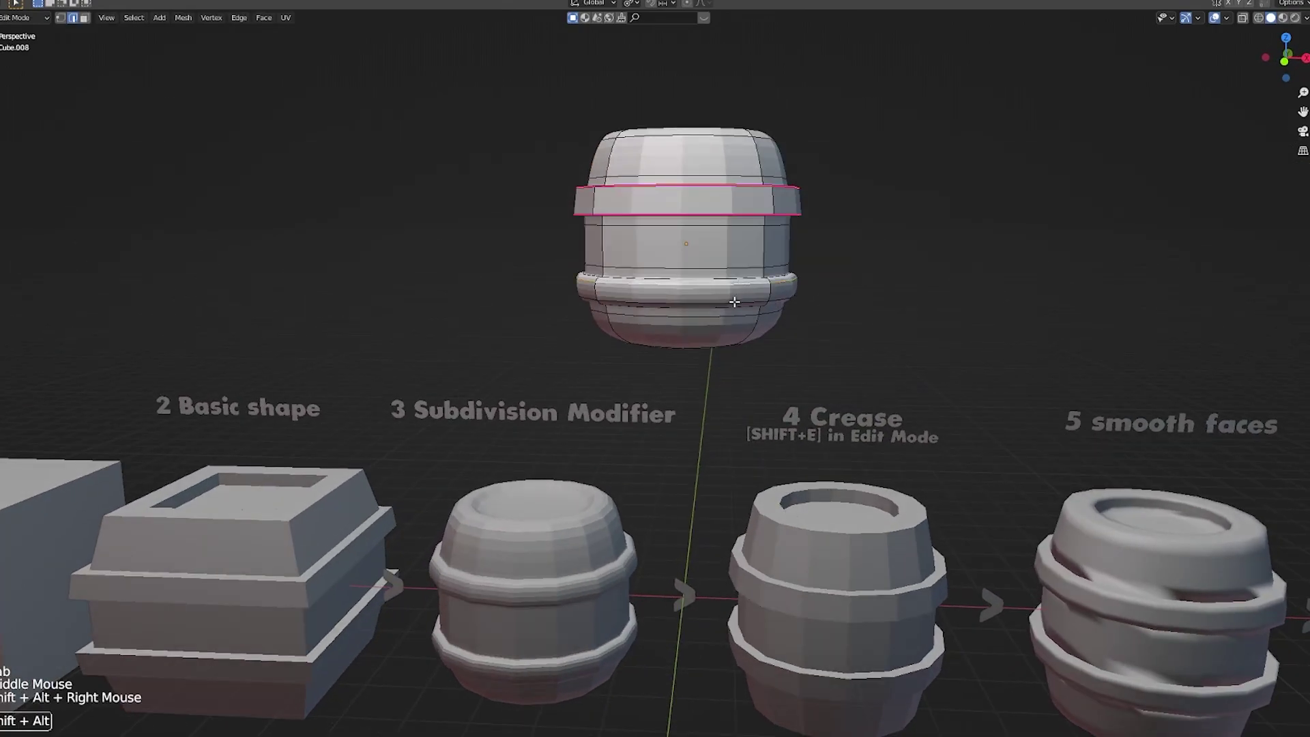
alt+shift+right_click(734, 302)
middle_drag(734, 301, 740, 297)
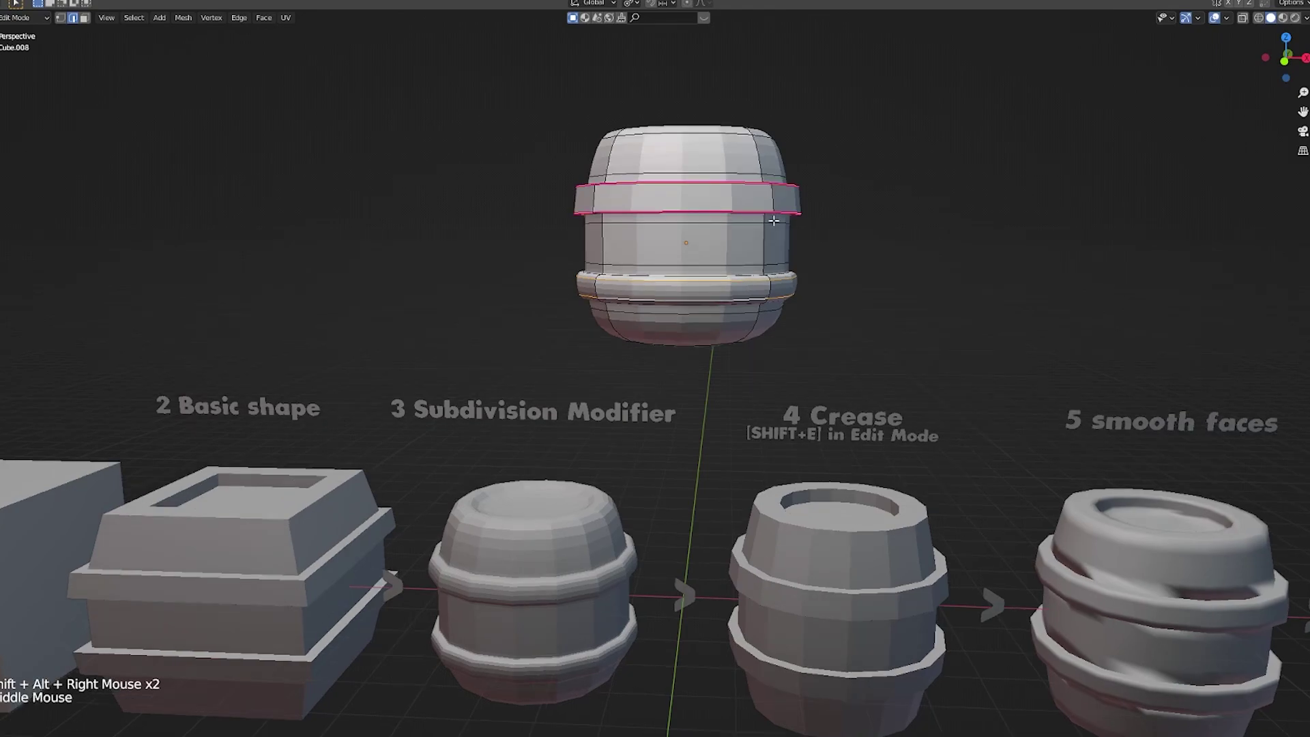
key(shift+e)
click(872, 272)
- Crease the edges around the barrel's bottom face and check the flattened base in Object Mode
middle_drag(871, 272, 702, 217)
key(3)
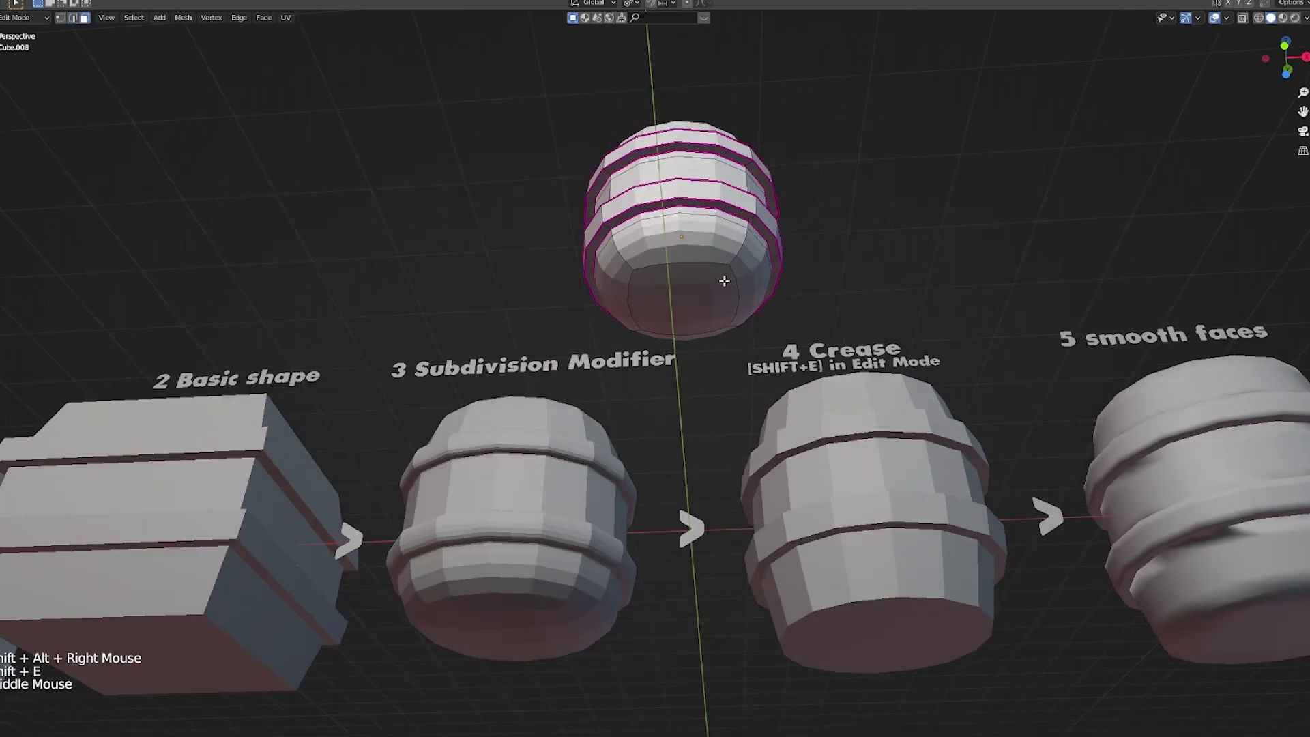
right_click(689, 291)
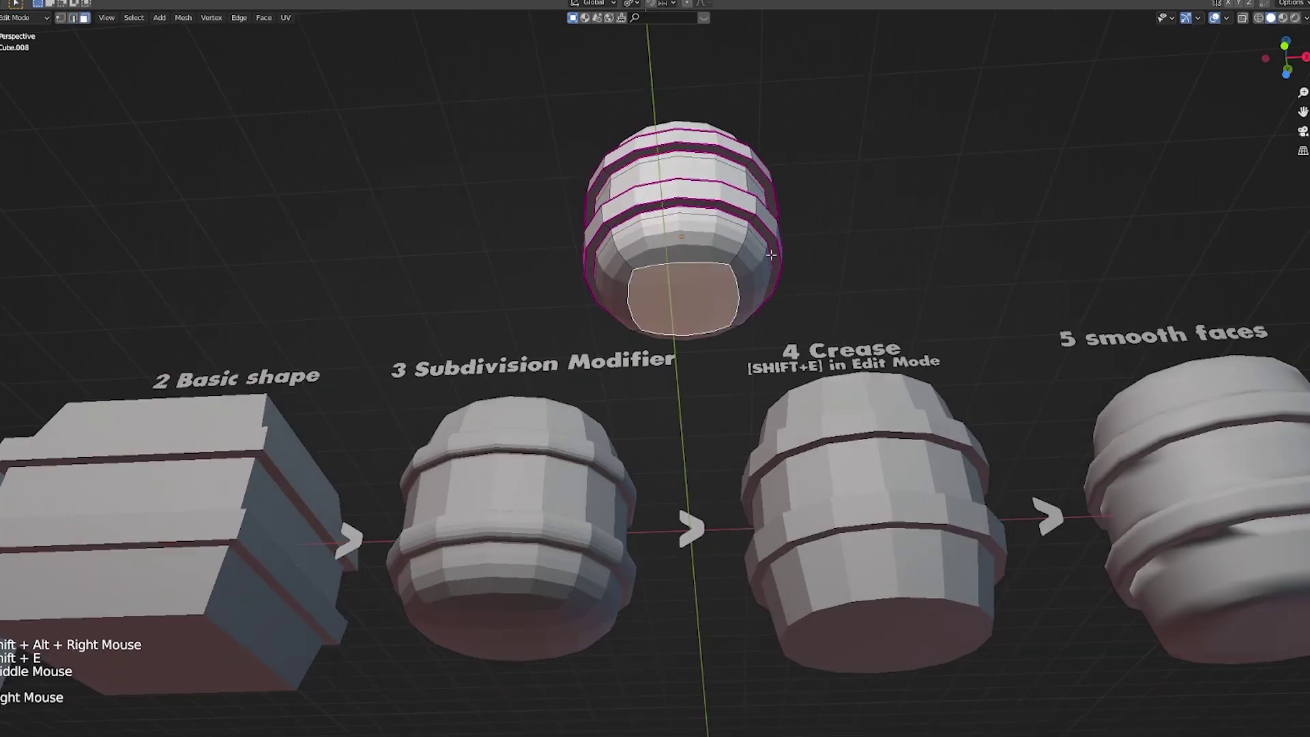
key(shift+e)
click(962, 344)
middle_drag(898, 275, 839, 271)
key(Tab)
key(Tab)
middle_drag(805, 358, 688, 354)
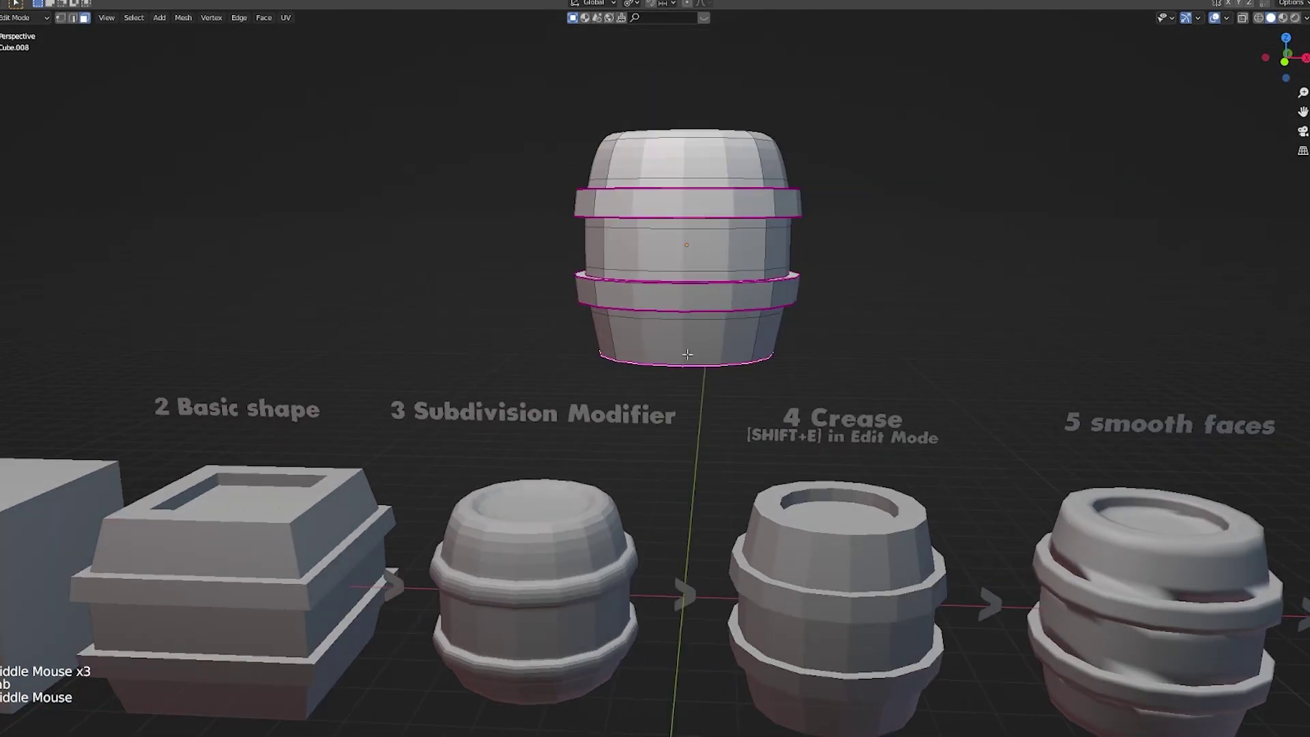
- Remove the bottom face's crease and try a horizontal loop cut close to the barrel's lower edge instead
middle_drag(758, 309, 829, 284)
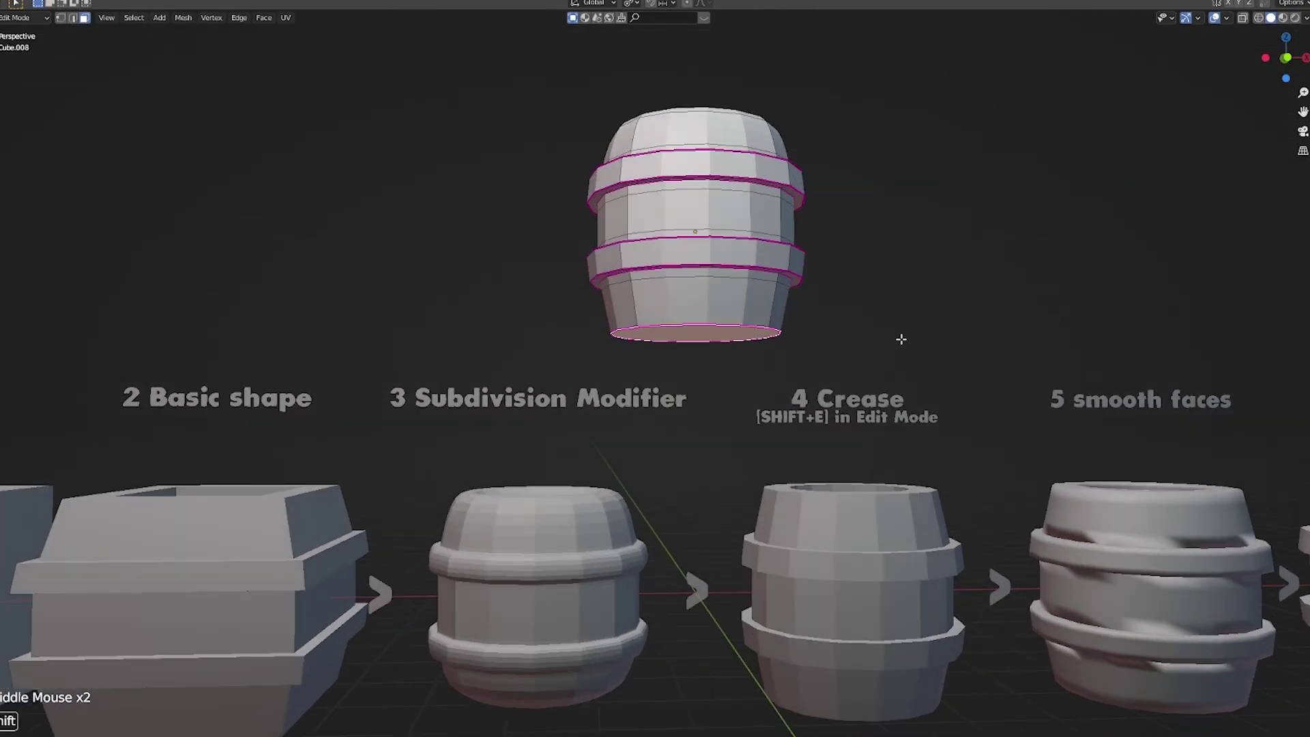
key(shift+e)
key(shift+e)
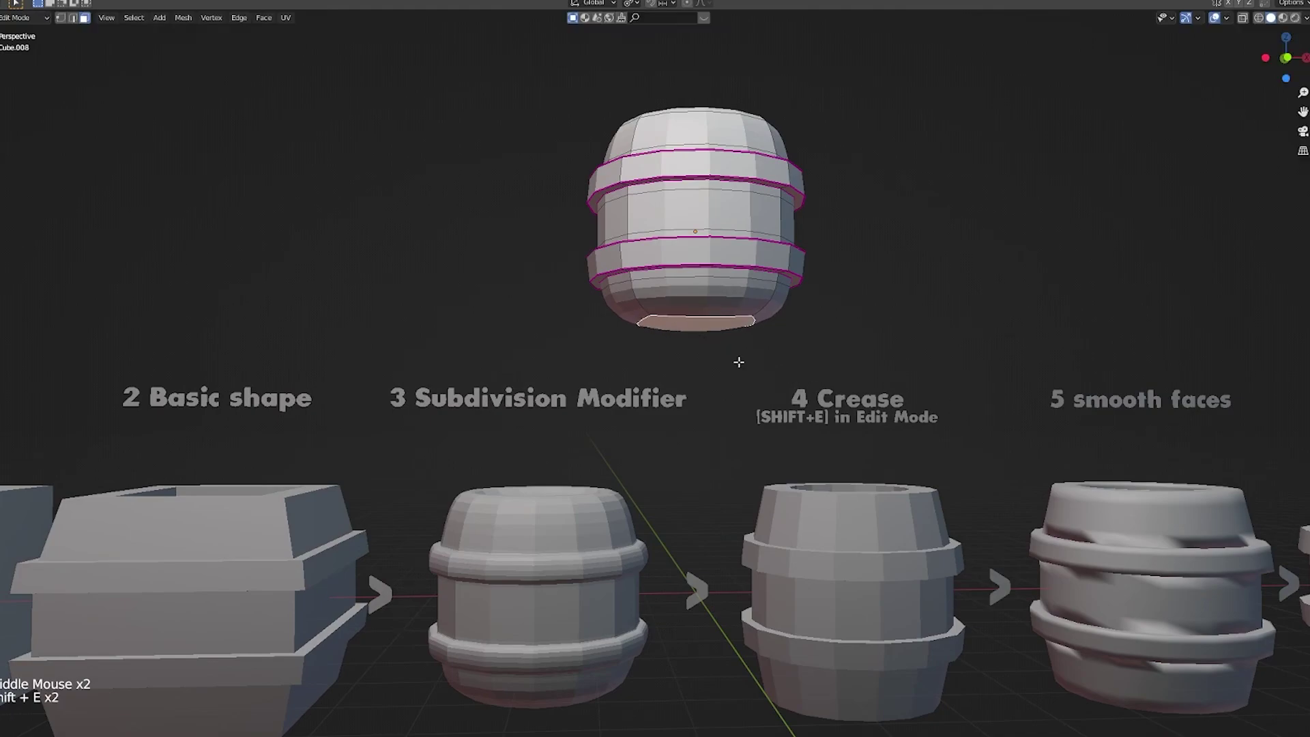
key(ctrl+r)
click(769, 292)
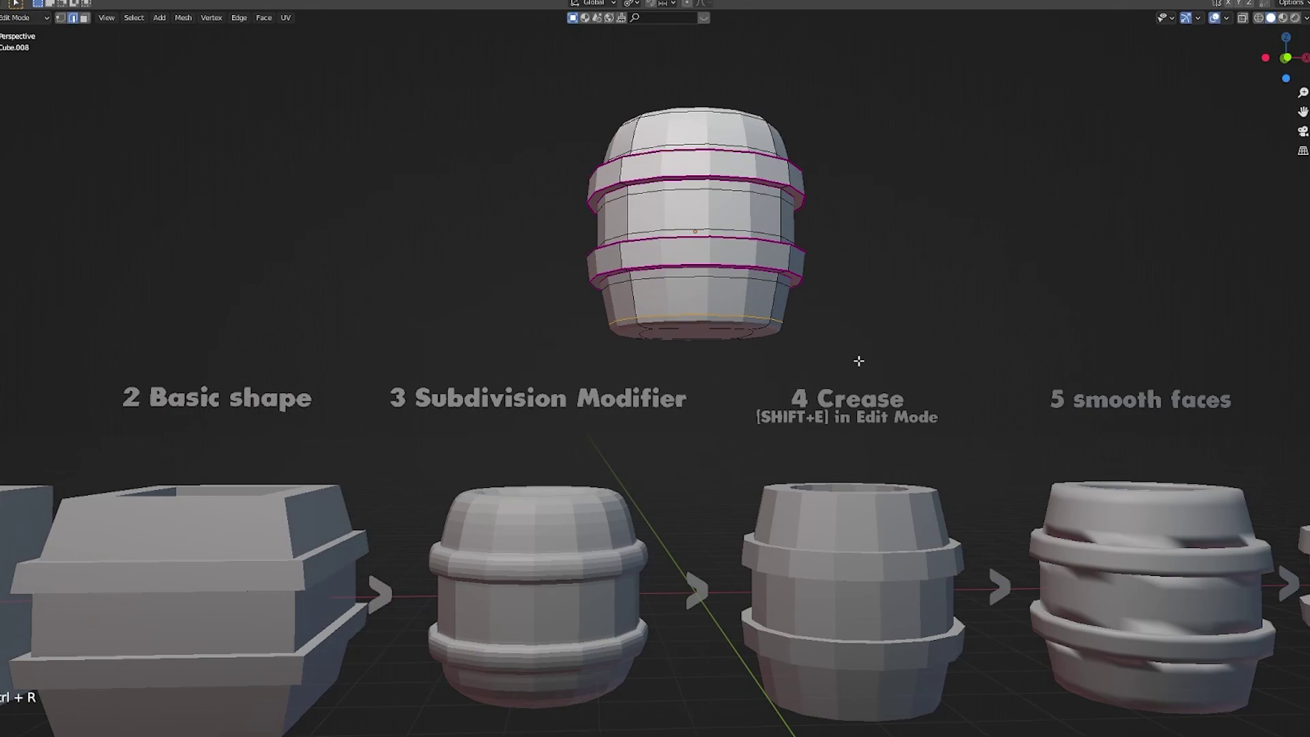
middle_drag(859, 361, 837, 325)
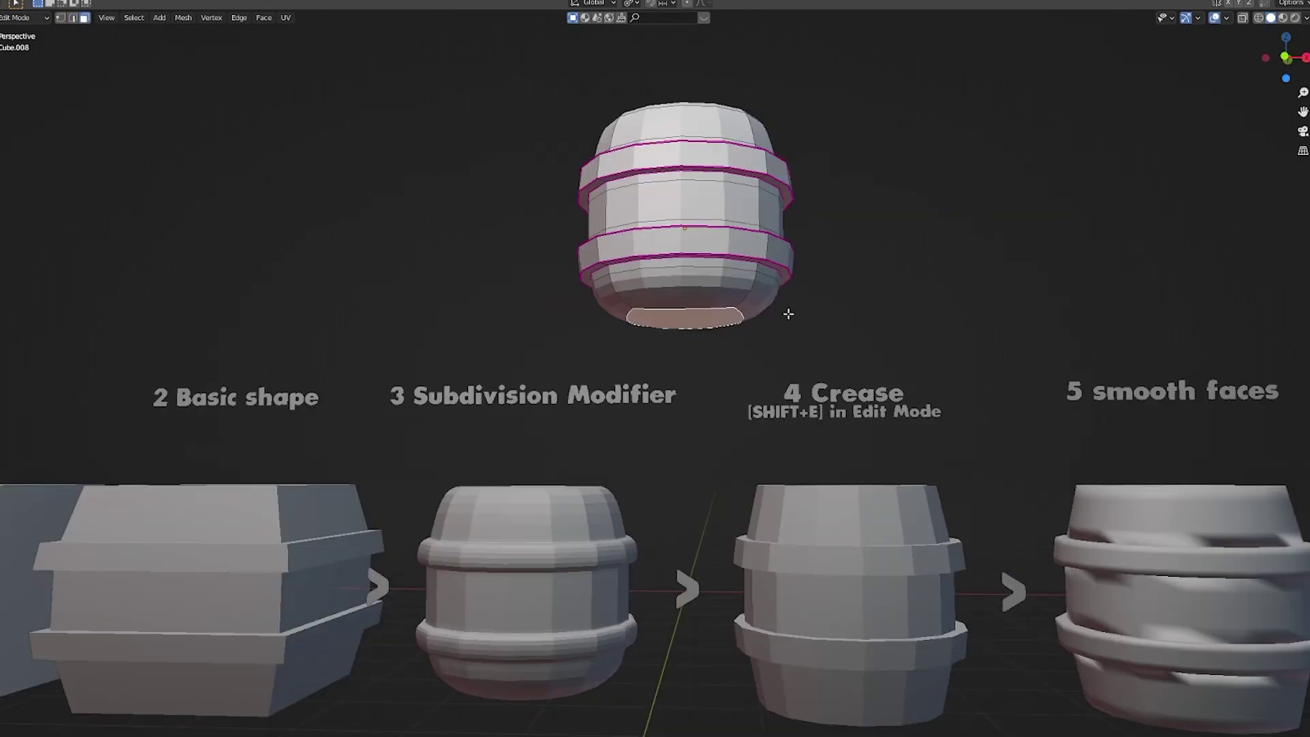
- Crease the edges of the barrel's bottom face again
key(shift+e)
click(938, 379)
middle_drag(766, 291, 840, 305)
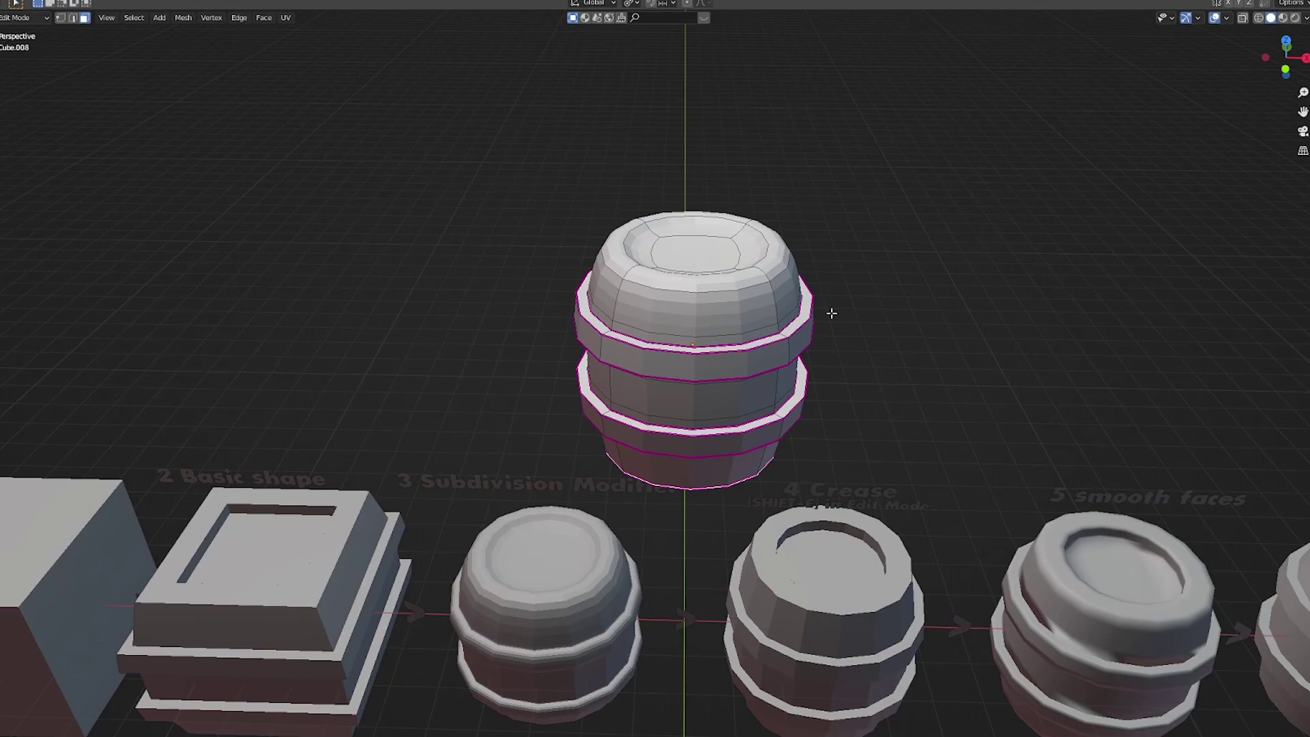
- Select the outer and inner edge loops of the barrel's top rim and crease them
middle_drag(832, 314, 765, 344)
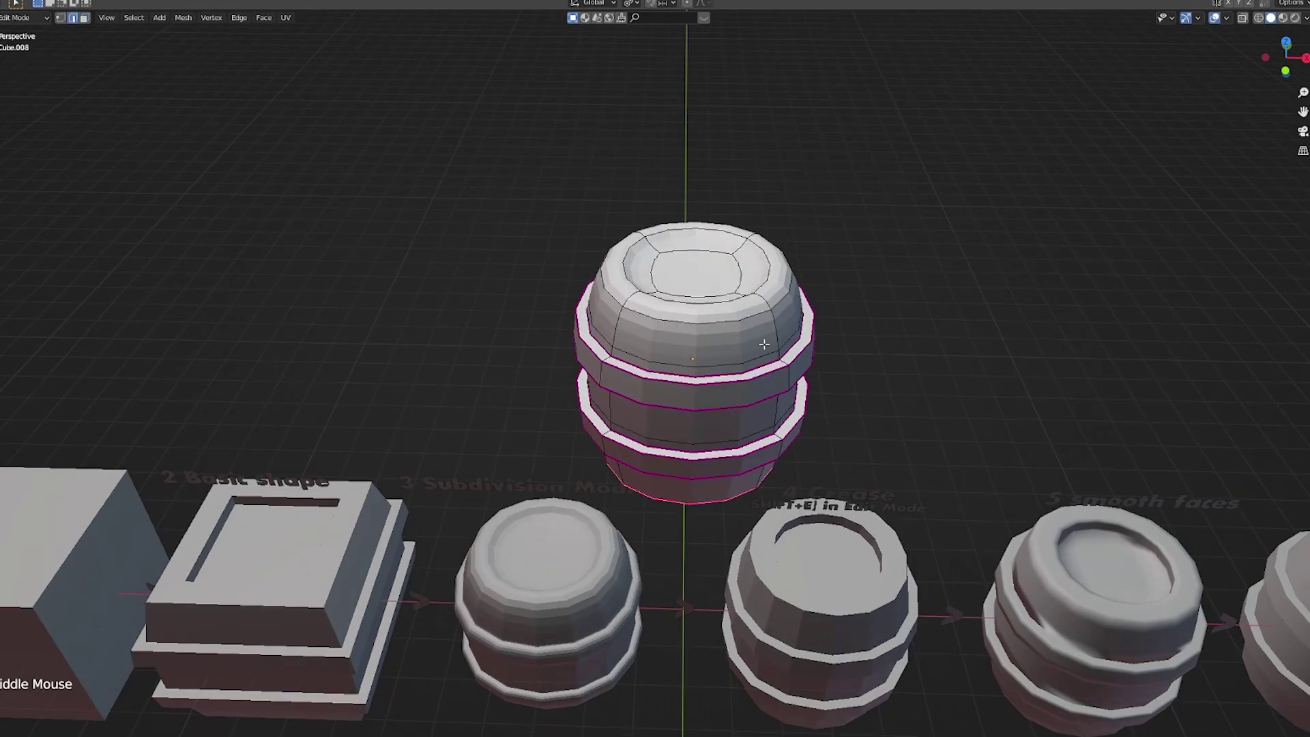
alt+shift+right_click(712, 324)
alt+shift+right_click(715, 316)
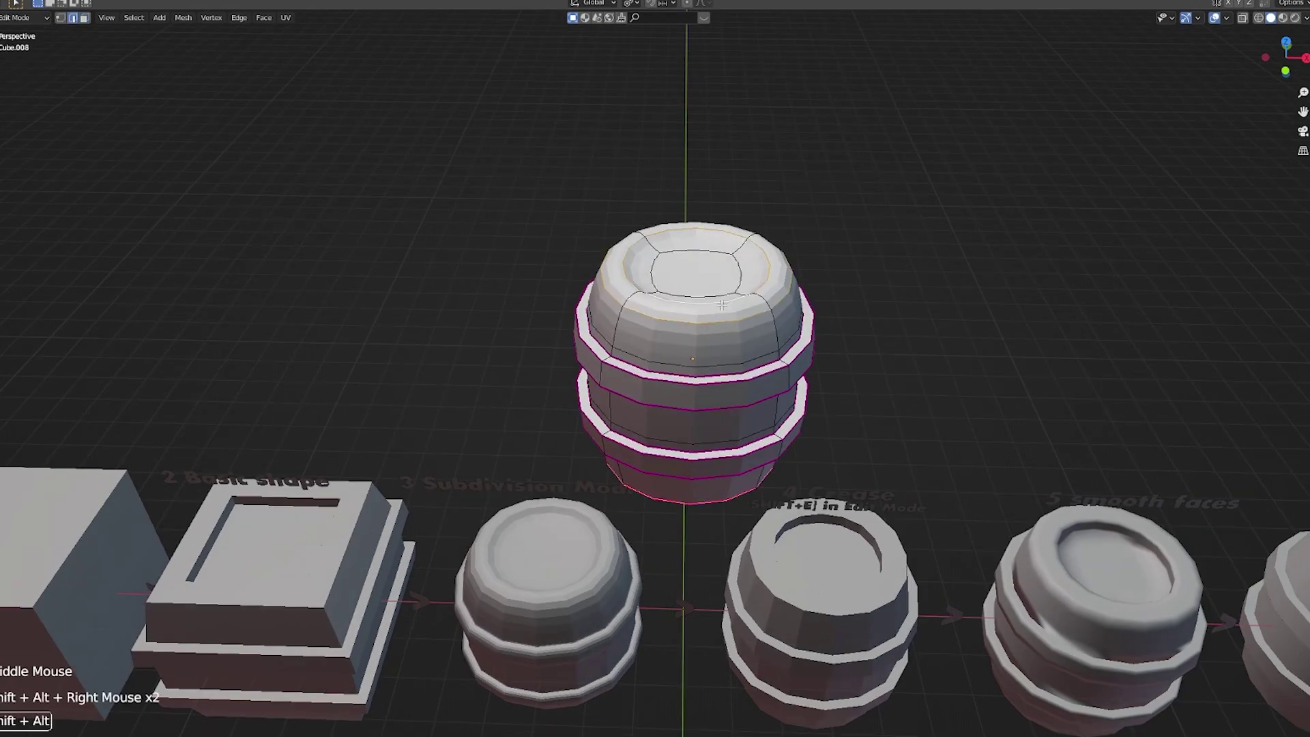
key(shift+e)
- Select the recessed face inside the barrel's top and crease its surrounding edges
middle_drag(843, 290, 765, 357)
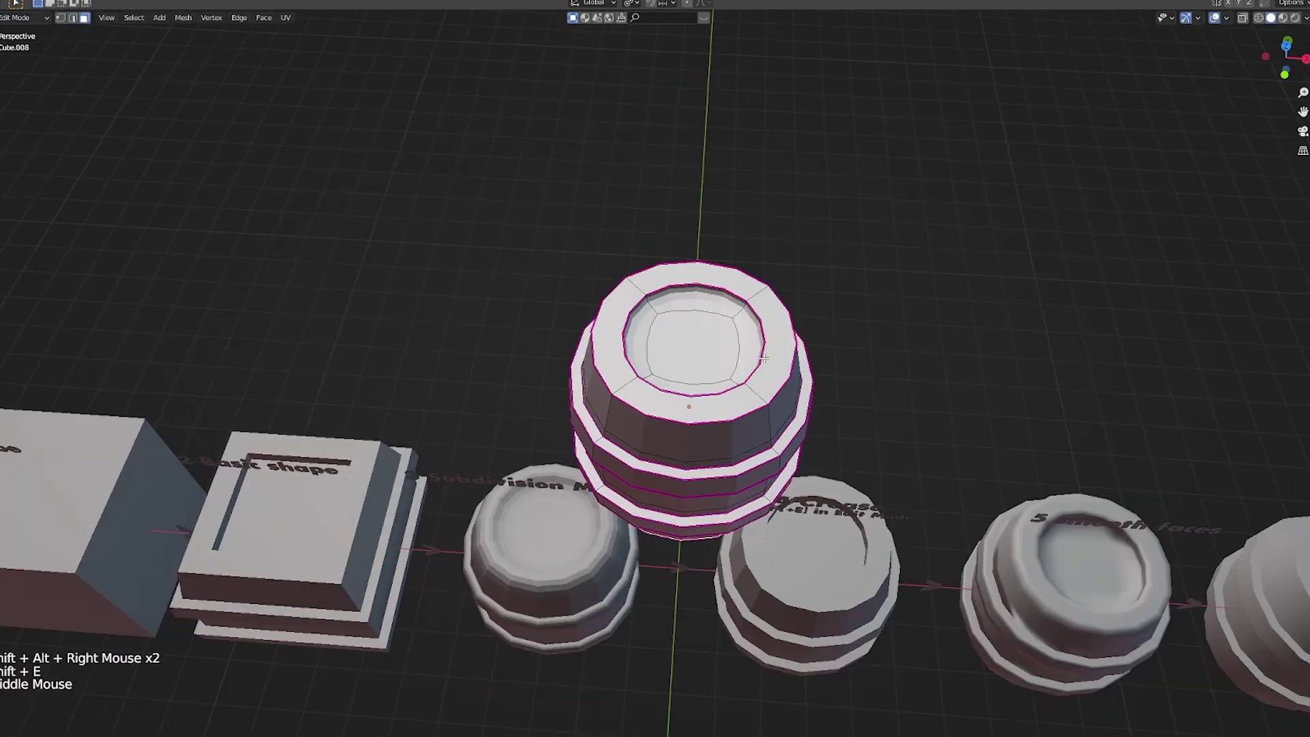
right_click(716, 332)
key(shift+e)
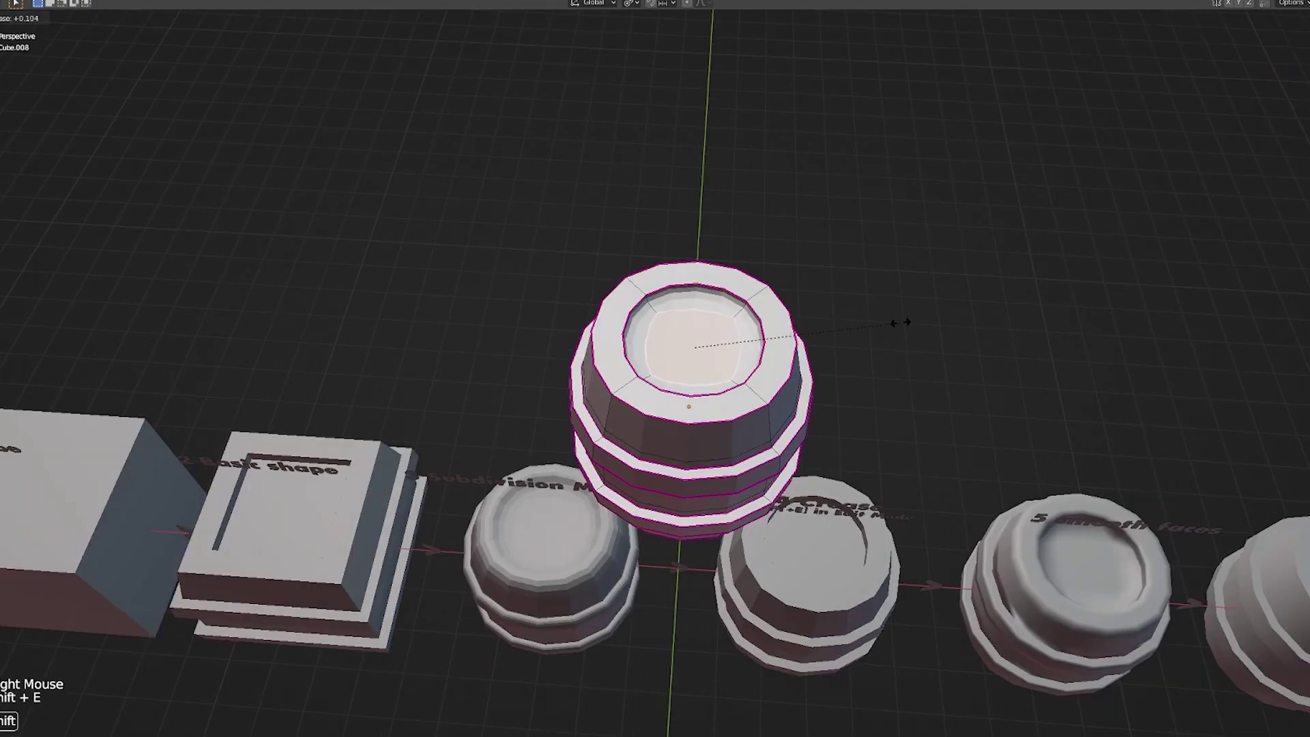
- Select the four uncreased horizontal edge loops above and below the two bands and dissolve these edges
middle_drag(1047, 375, 851, 266)
alt+shift+right_click(772, 270)
alt+shift+right_click(771, 265)
middle_drag(770, 232, 761, 283)
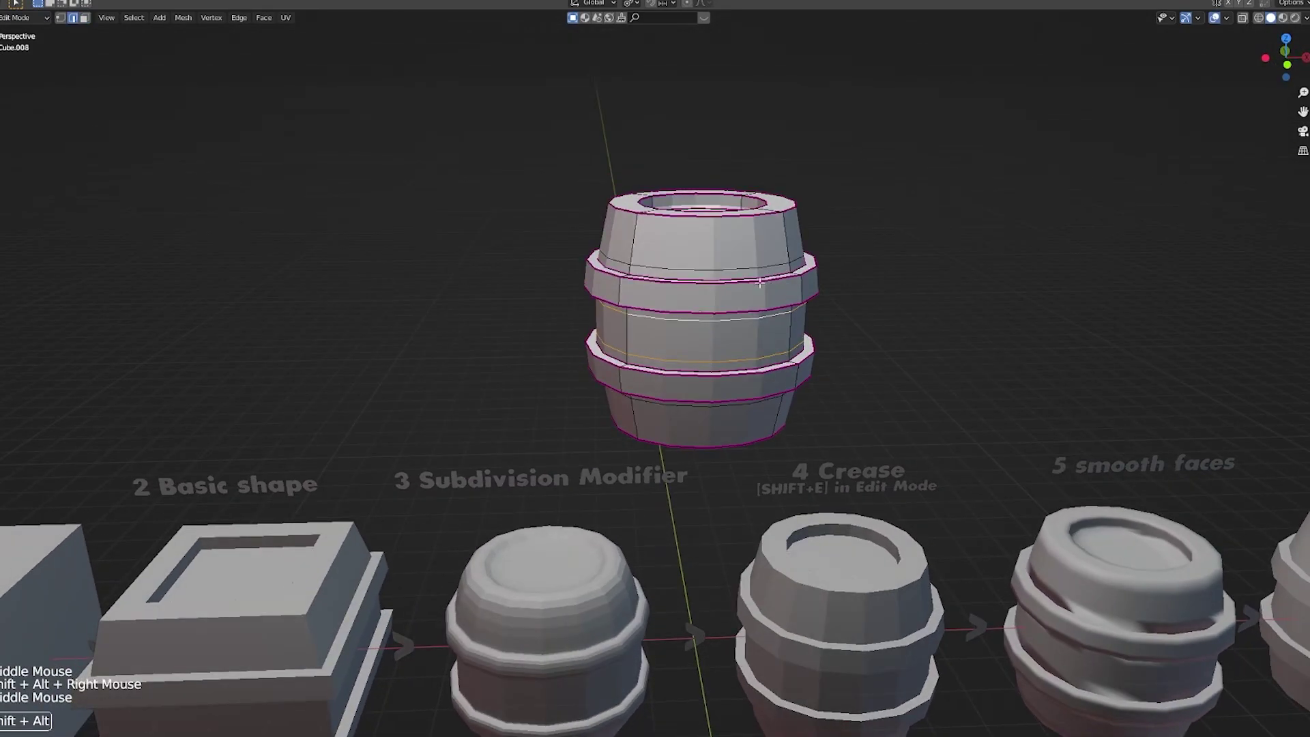
alt+shift+right_click(748, 267)
middle_drag(747, 335, 746, 294)
alt+shift+right_click(844, 328)
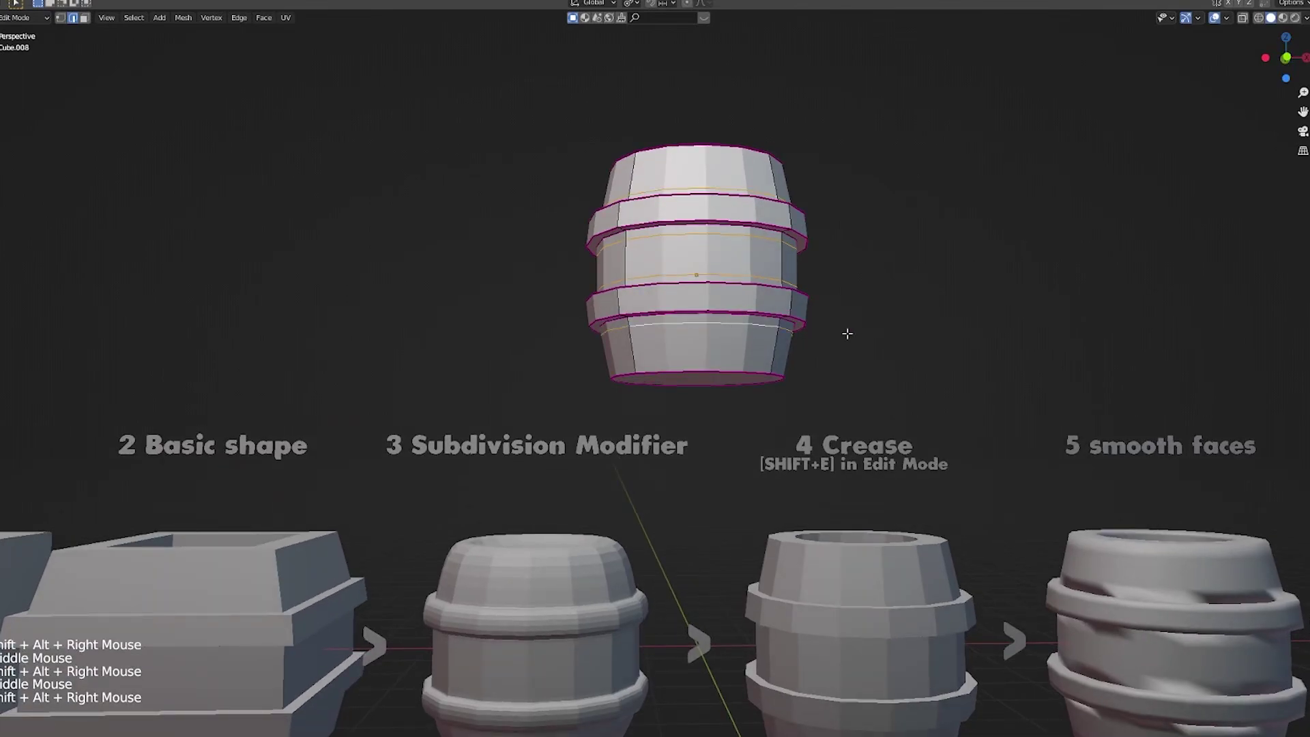
middle_drag(846, 321, 840, 307)
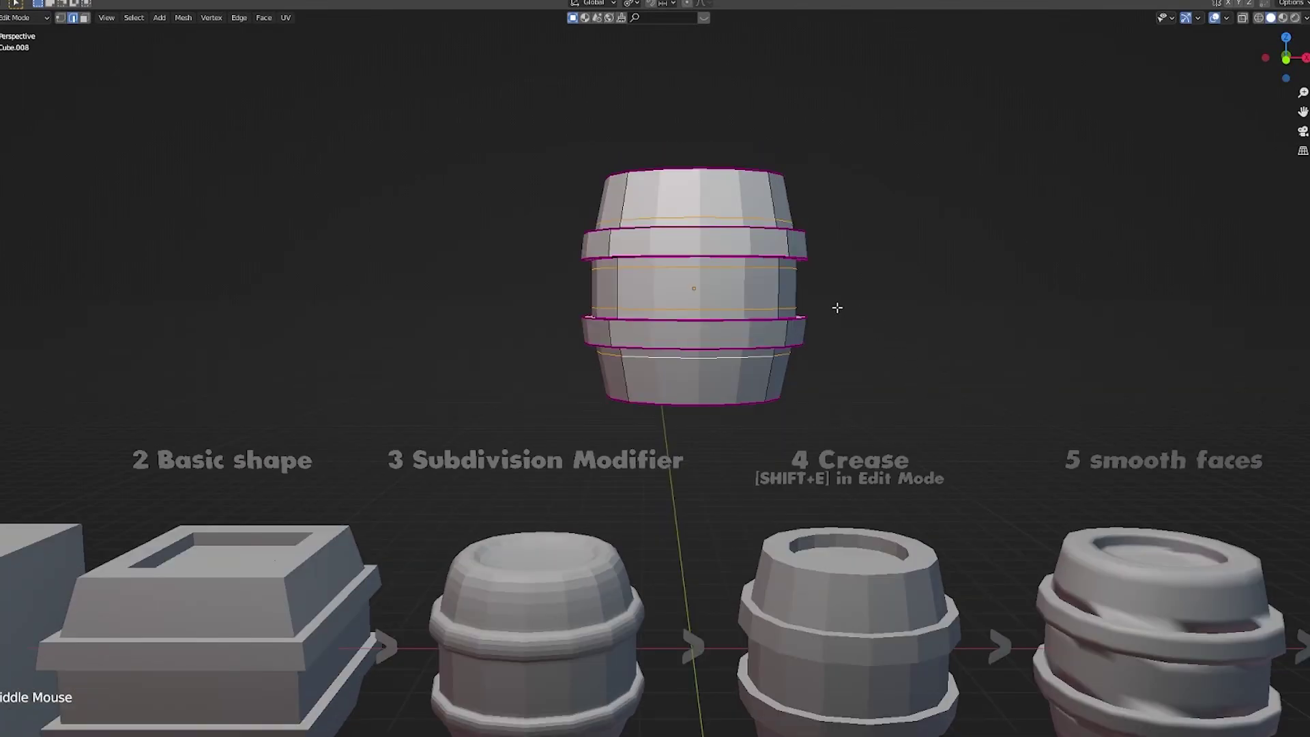
key(x)
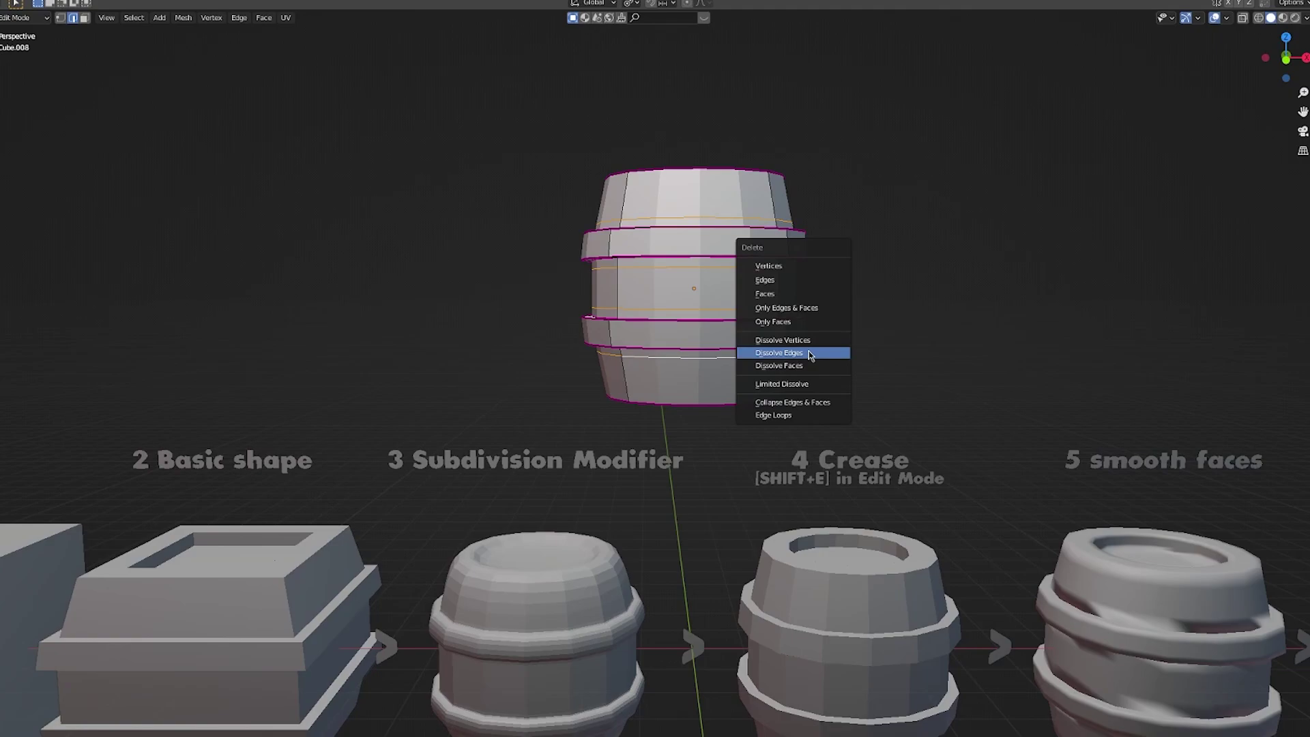
click(779, 353)
- Inspect the creased barrel from above and below in both Object Mode and Edit Mode
mouse_move(810, 355)
middle_down()
mouse_move(869, 342)
mouse_move(833, 336)
mouse_move(822, 372)
middle_up()
key(Tab)
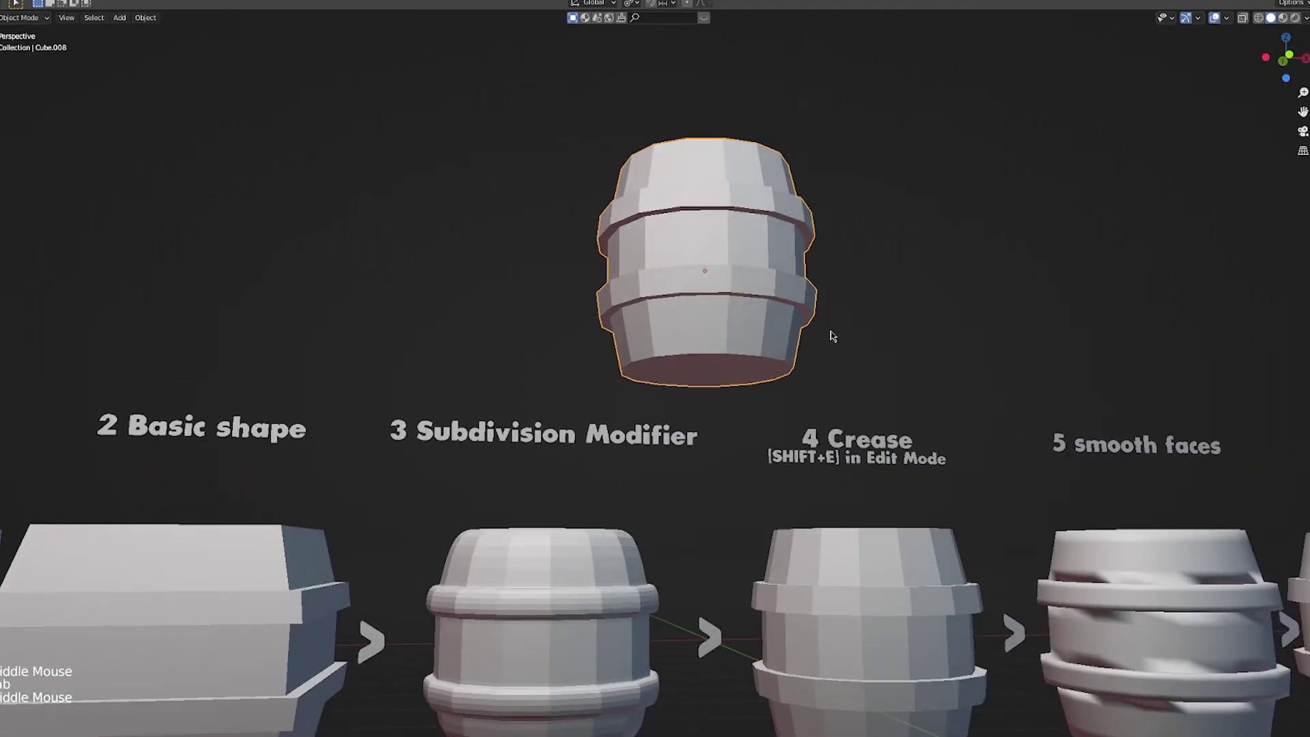
key(Tab)
click(1307, 341)
mouse_move(1054, 355)
middle_down()
mouse_move(1021, 375)
mouse_move(974, 372)
mouse_move(1046, 356)
middle_up()
click(1307, 342)
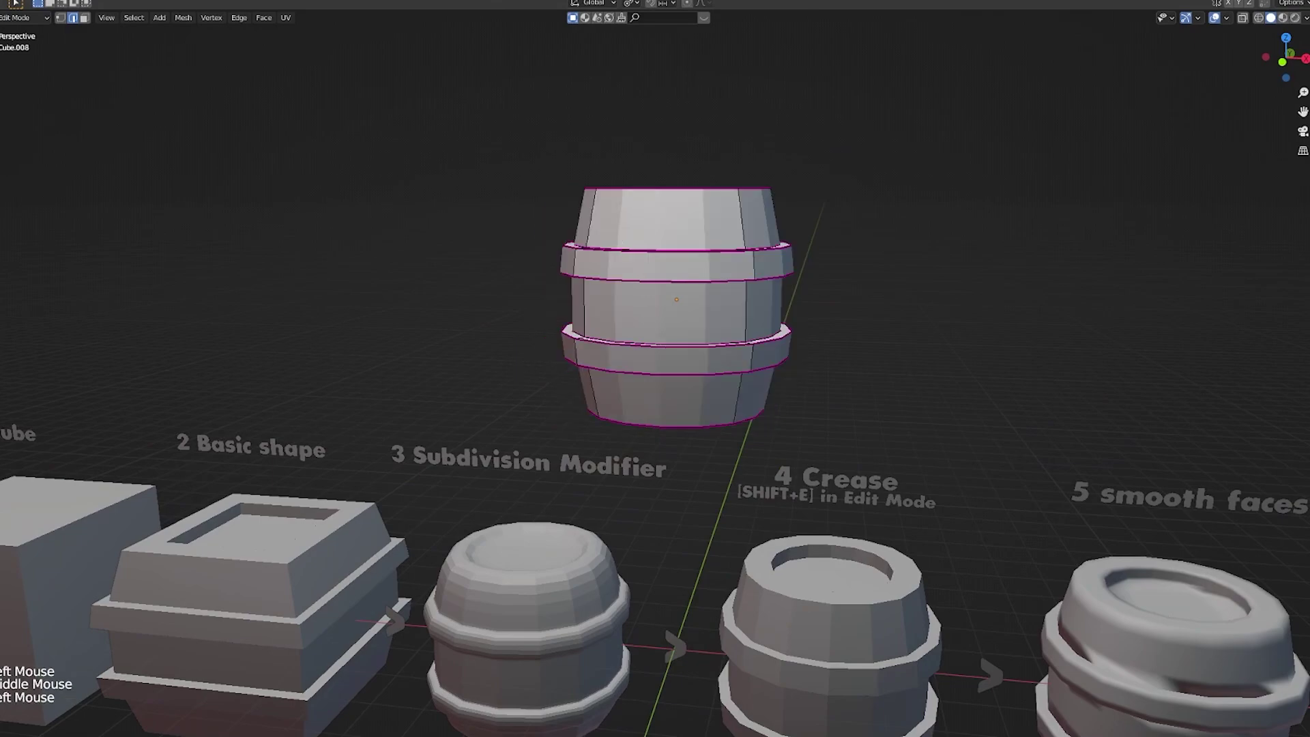
middle_drag(857, 378, 891, 343)
scroll(874, 370, down, 2)
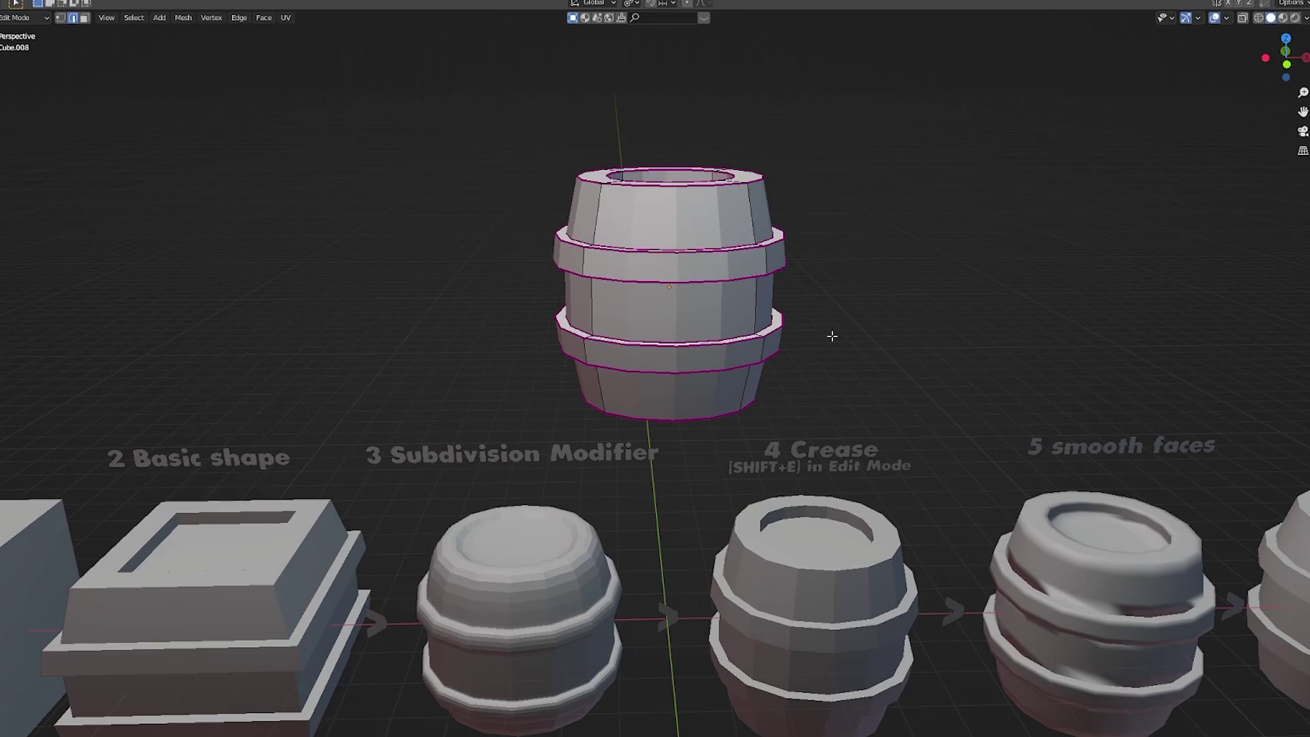
scroll(832, 336, down, 2)
key(Tab)
- Compare the creased barrel with the "4 Crease" and "5 smooth faces" examples
shift+middle_drag(1014, 427, 961, 437)
scroll(961, 437, up, 1)
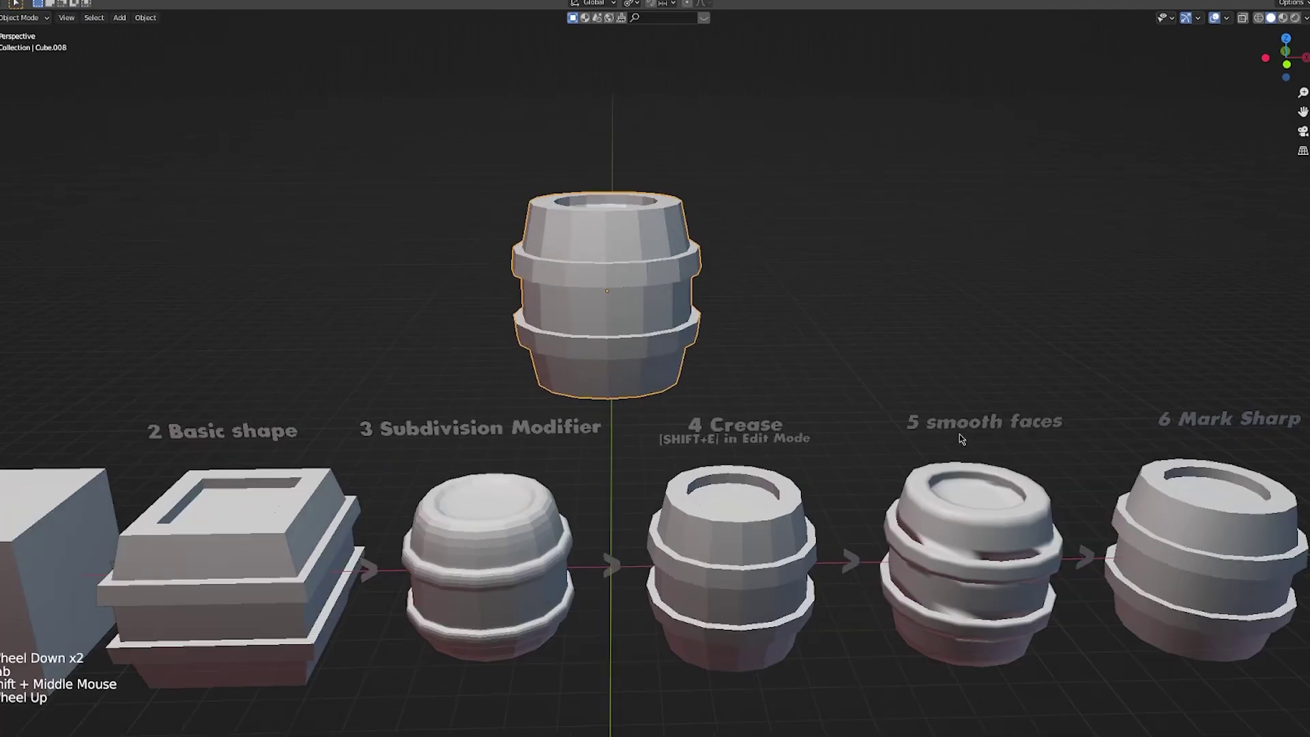
shift+middle_drag(1031, 488, 919, 330)
scroll(919, 330, up, 3)
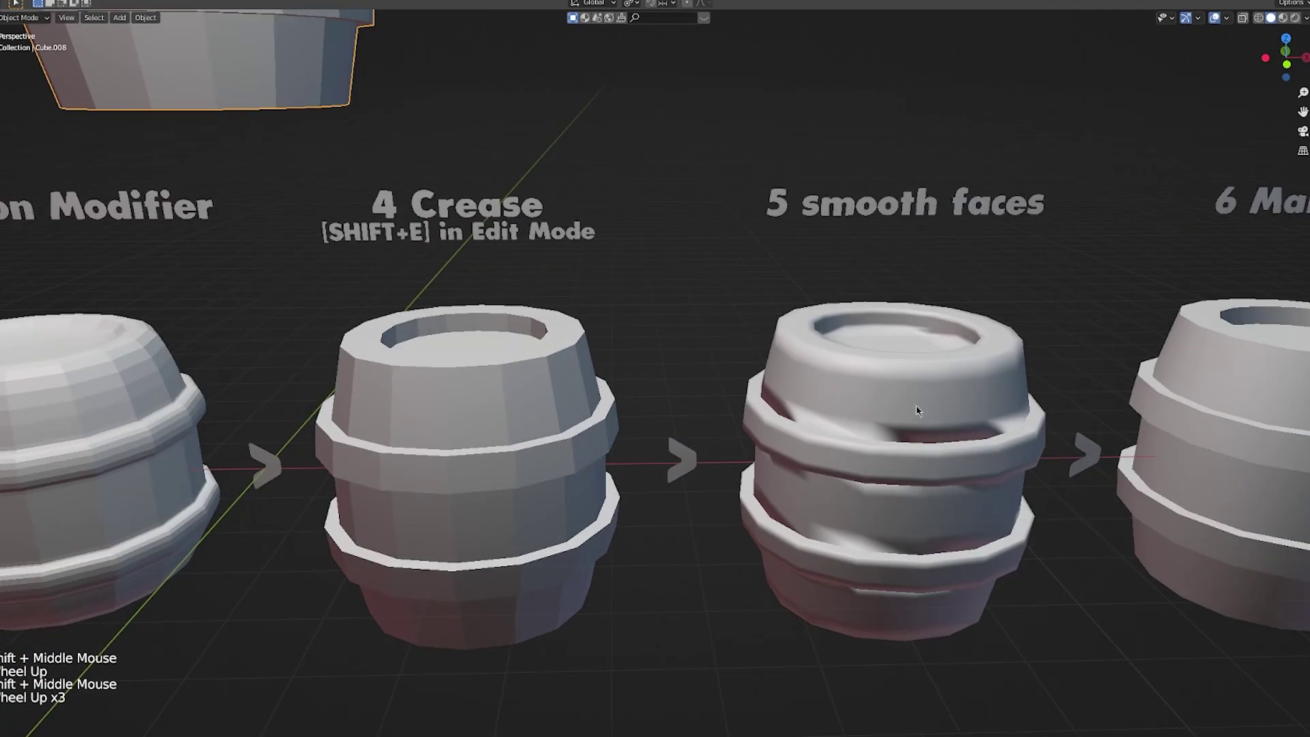
scroll(918, 410, down, 4)
shift+middle_drag(917, 410, 935, 427)
scroll(564, 257, up, 3)
shift+middle_drag(564, 257, 726, 483)
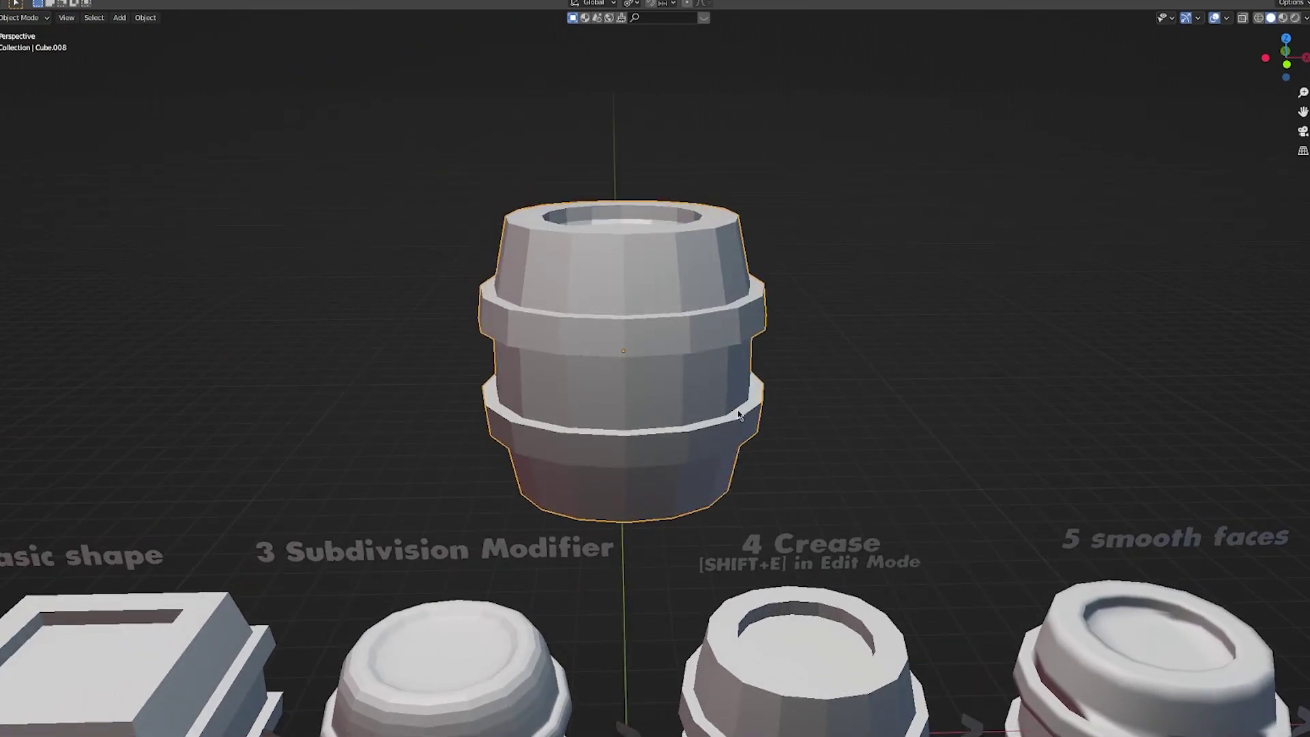
- Apply Shade Smooth to the barrel and compare its shading with the "5 smooth faces" example
middle_drag(741, 417, 754, 413)
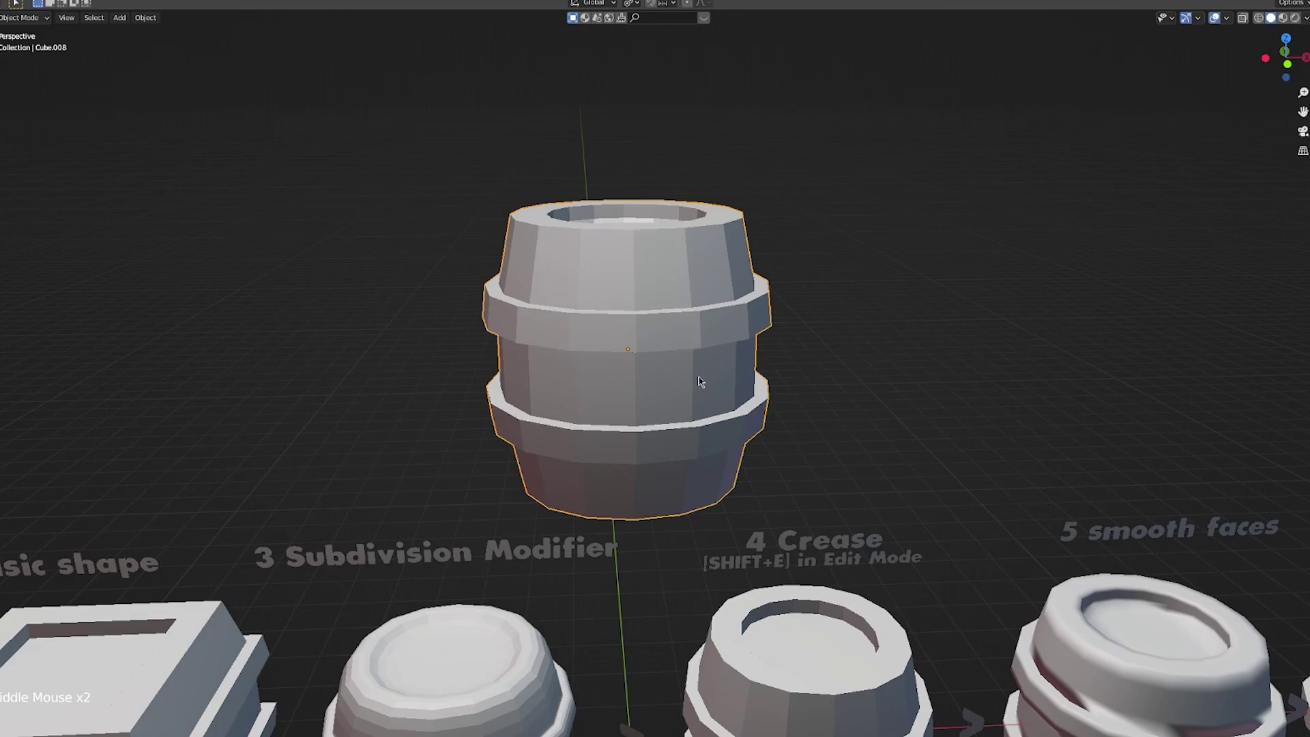
right_click(641, 355)
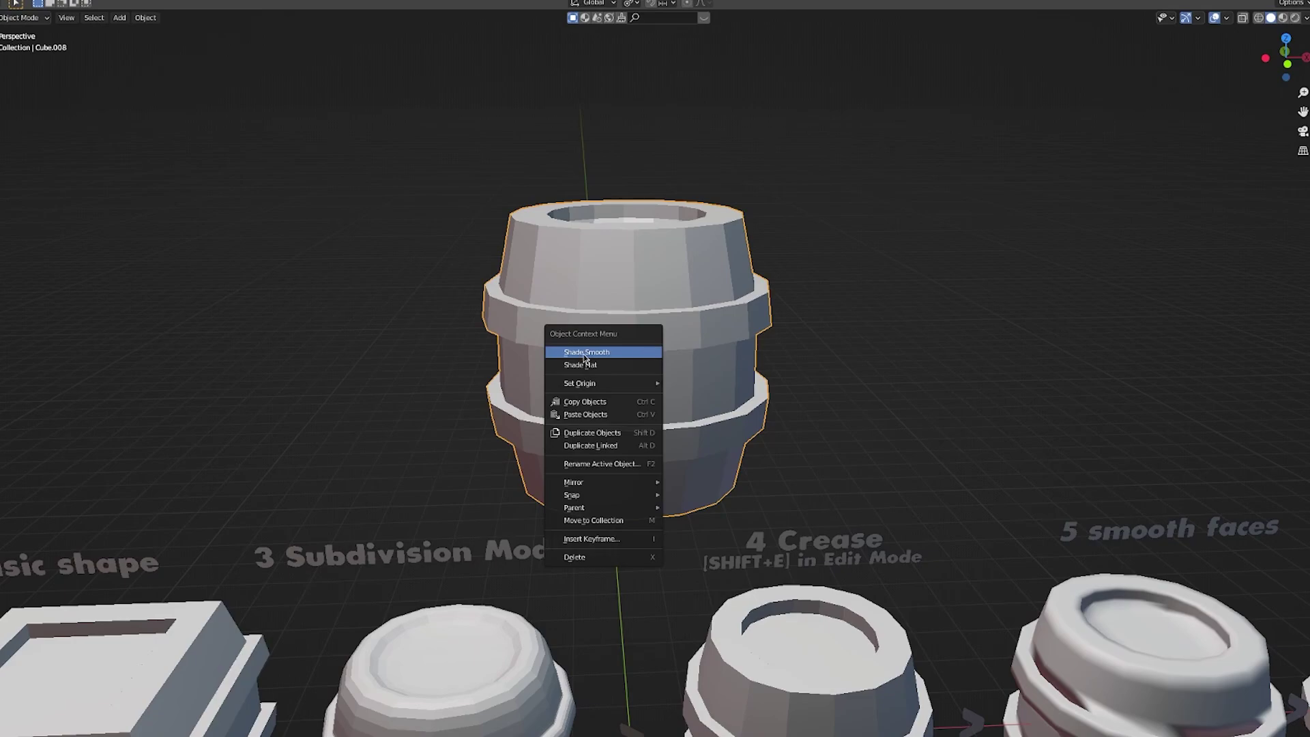
click(606, 358)
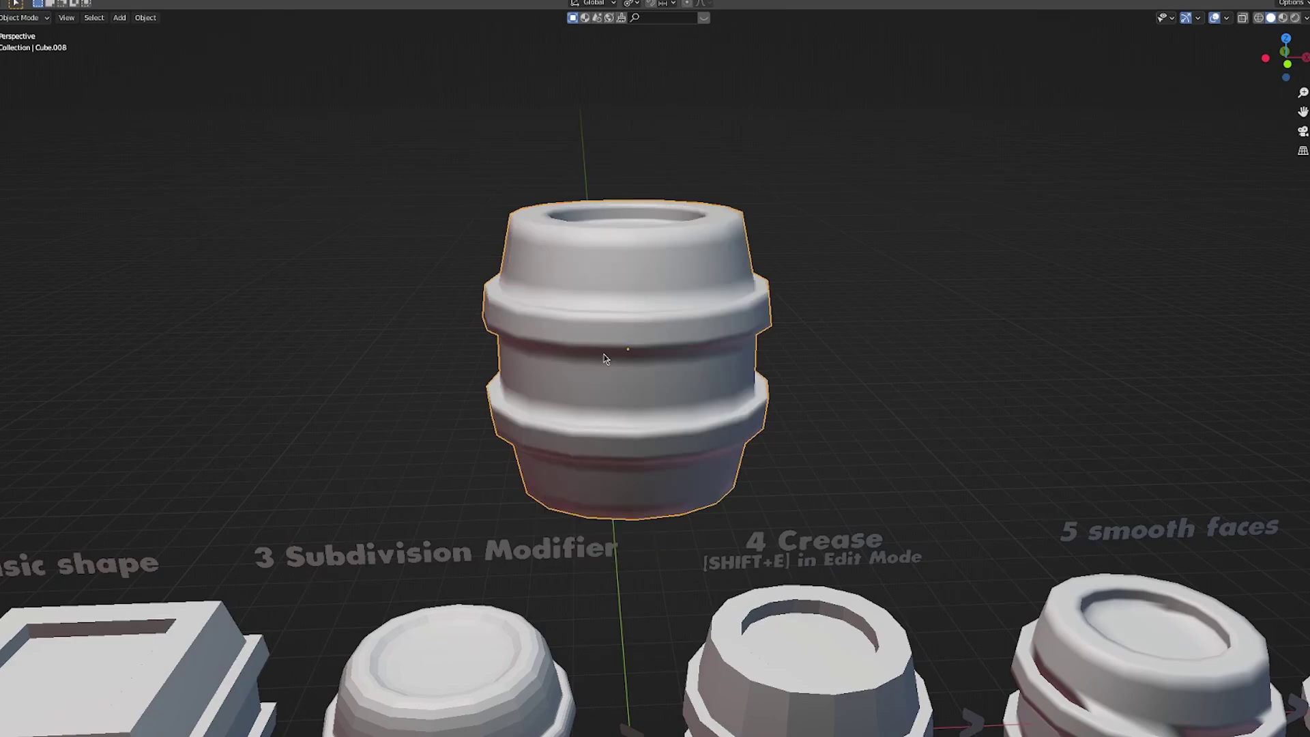
mouse_move(605, 360)
middle_down()
mouse_move(632, 376)
mouse_move(587, 377)
middle_up()
shift+middle_drag(648, 392, 621, 360)
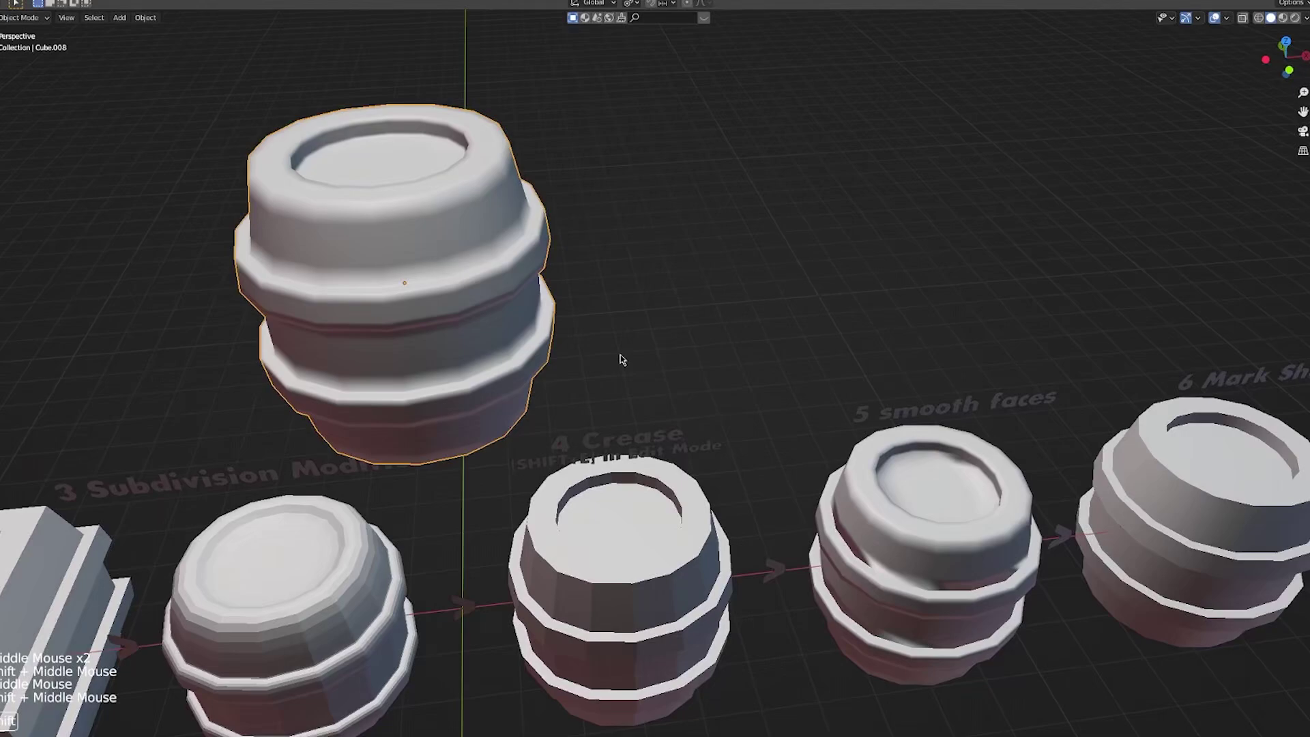
scroll(676, 399, down, 2)
middle_drag(1001, 480, 619, 412)
scroll(711, 454, up, 3)
scroll(711, 454, down, 3)
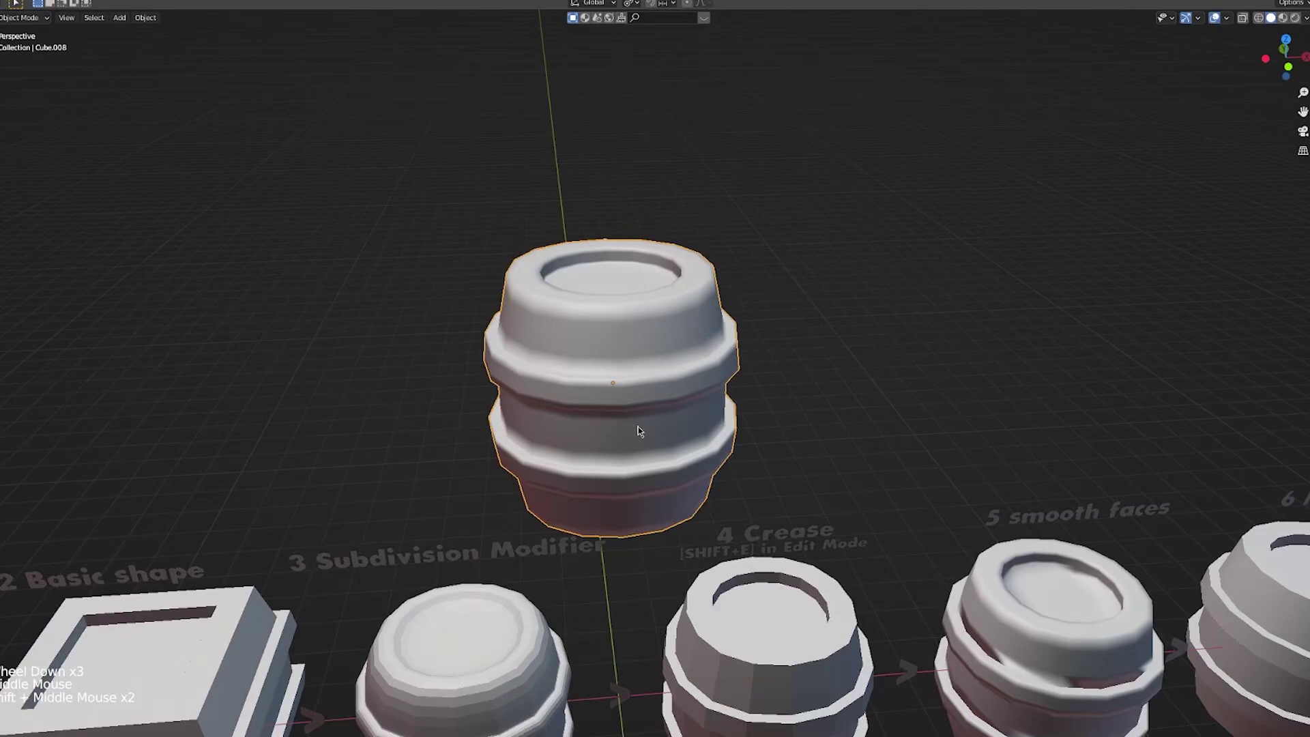
middle_drag(756, 399, 752, 397)
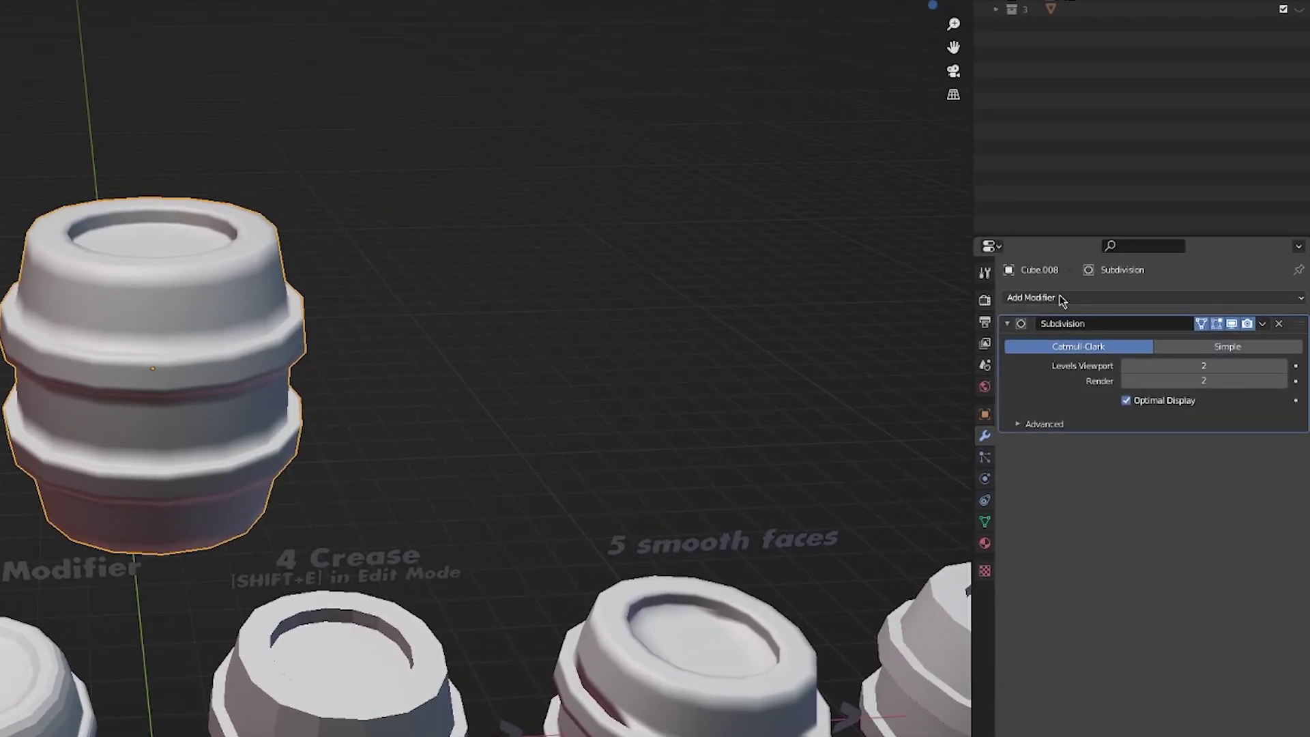
- Add an Edge Split modifier to the barrel below the Subdivision modifier and check the sharpened shading
click(1068, 299)
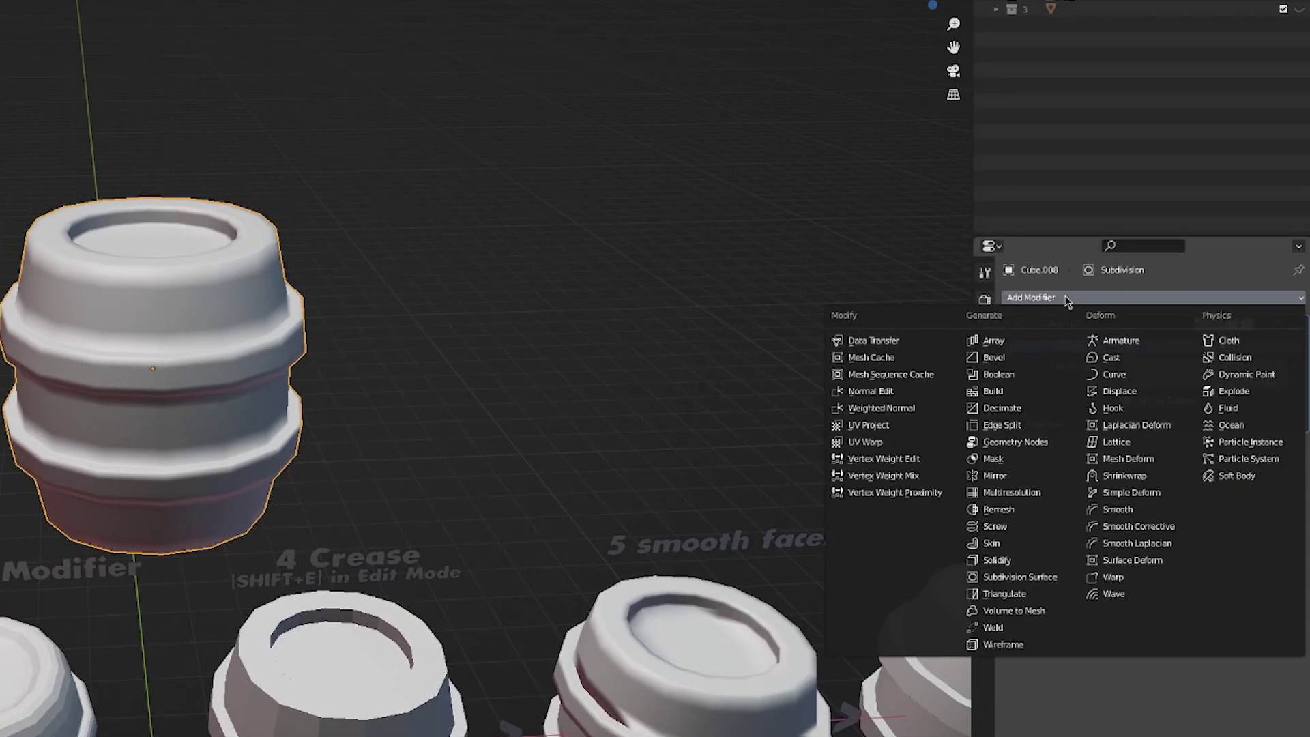
click(1030, 428)
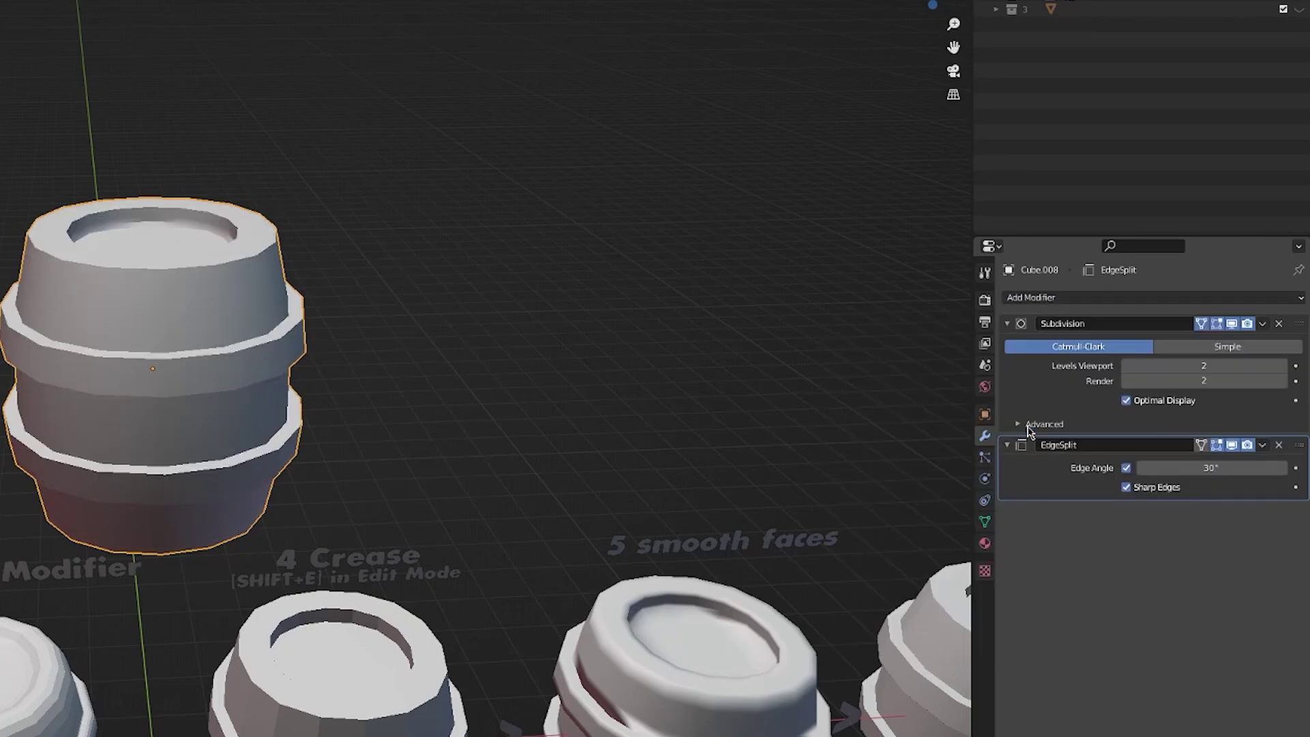
middle_drag(867, 451, 1044, 433)
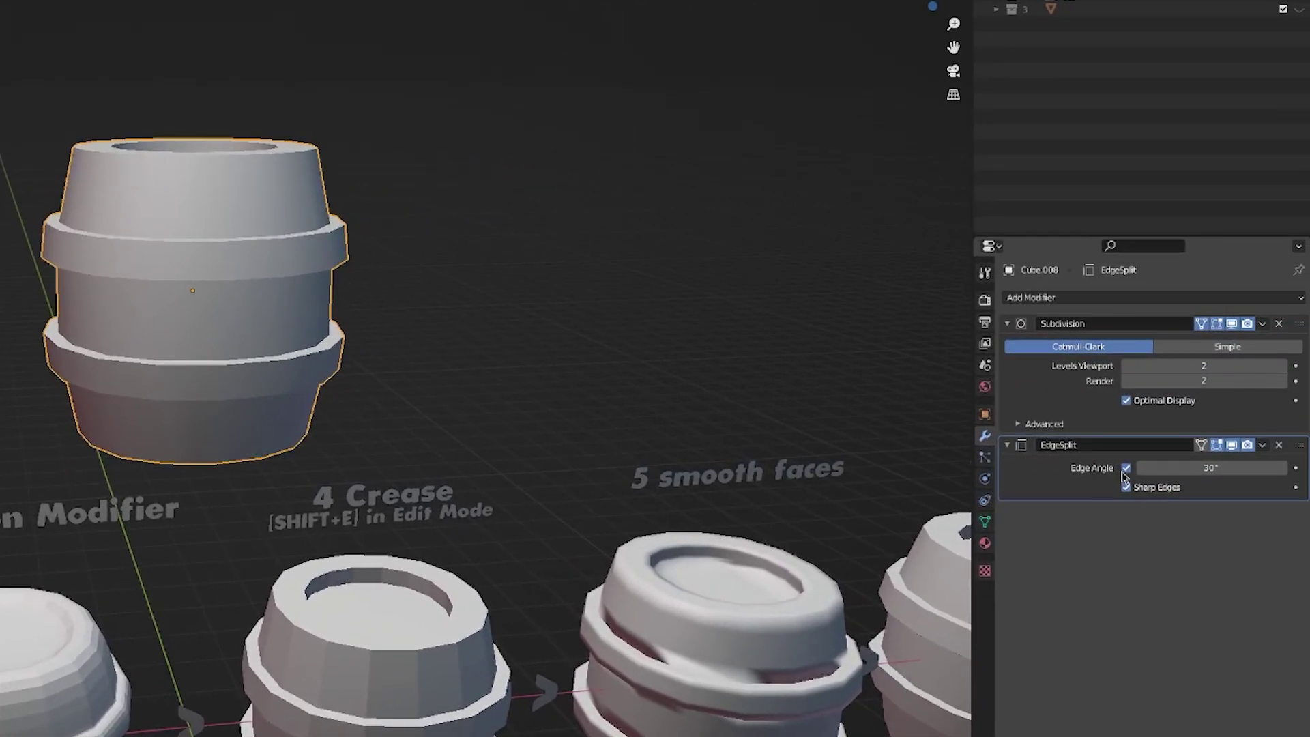
- Turn off the Edge Angle option of the Edge Split modifier, leaving Sharp Edges enabled, and inspect the barrel's shading
click(1125, 469)
middle_drag(543, 442, 553, 464)
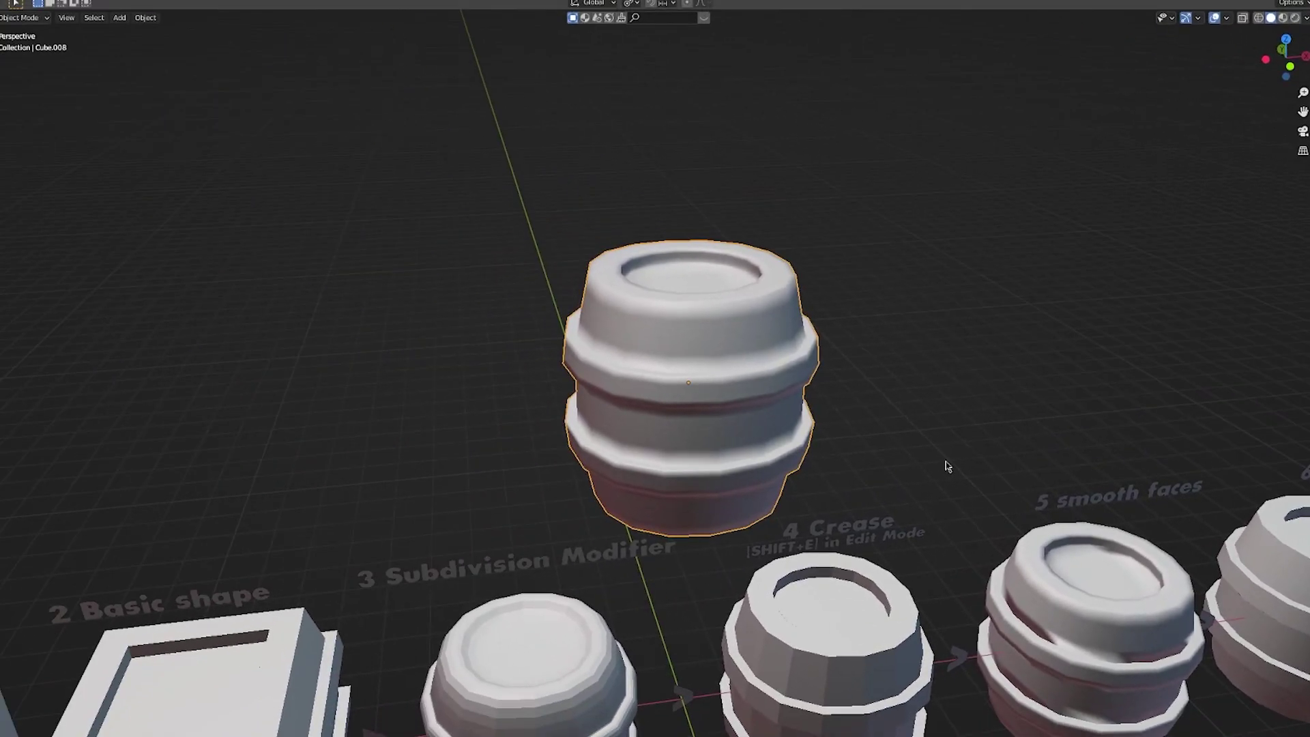
middle_drag(903, 462, 799, 462)
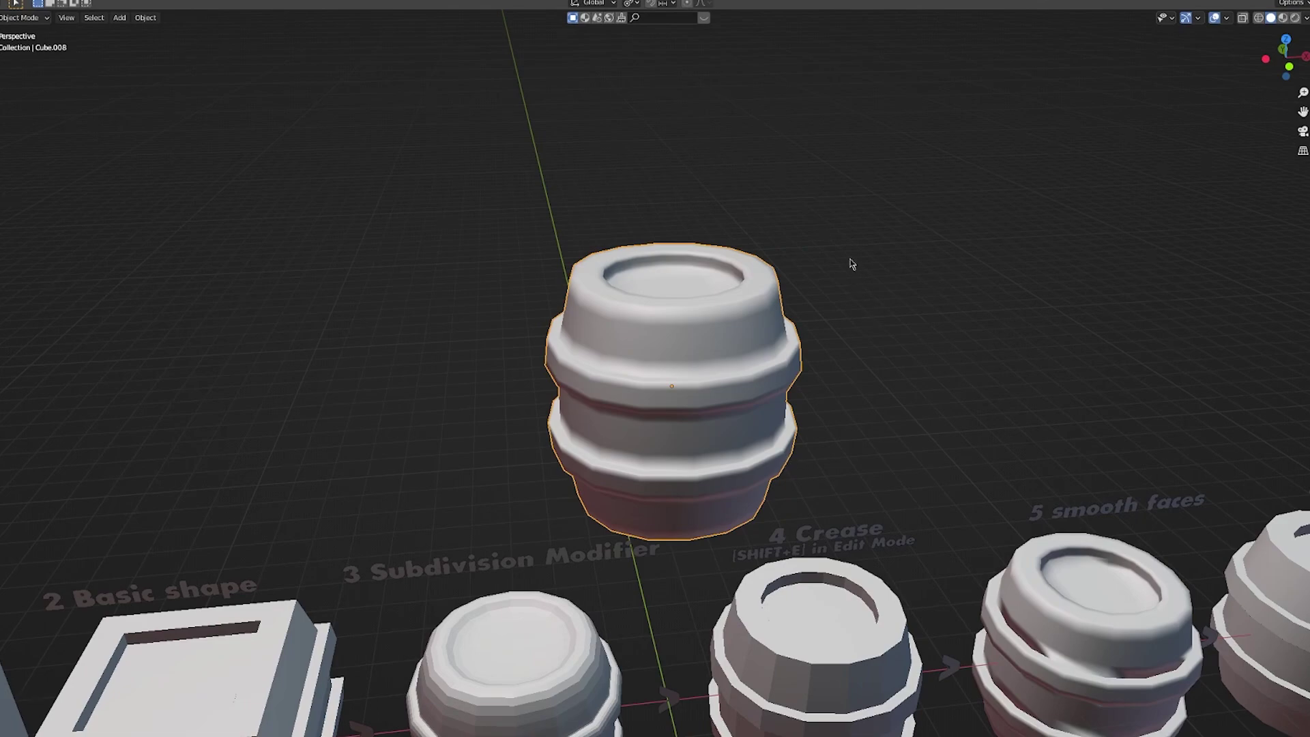
- Mark the edge loop around the barrel's outer top rim as sharp and check the shading in Object Mode
key(Tab)
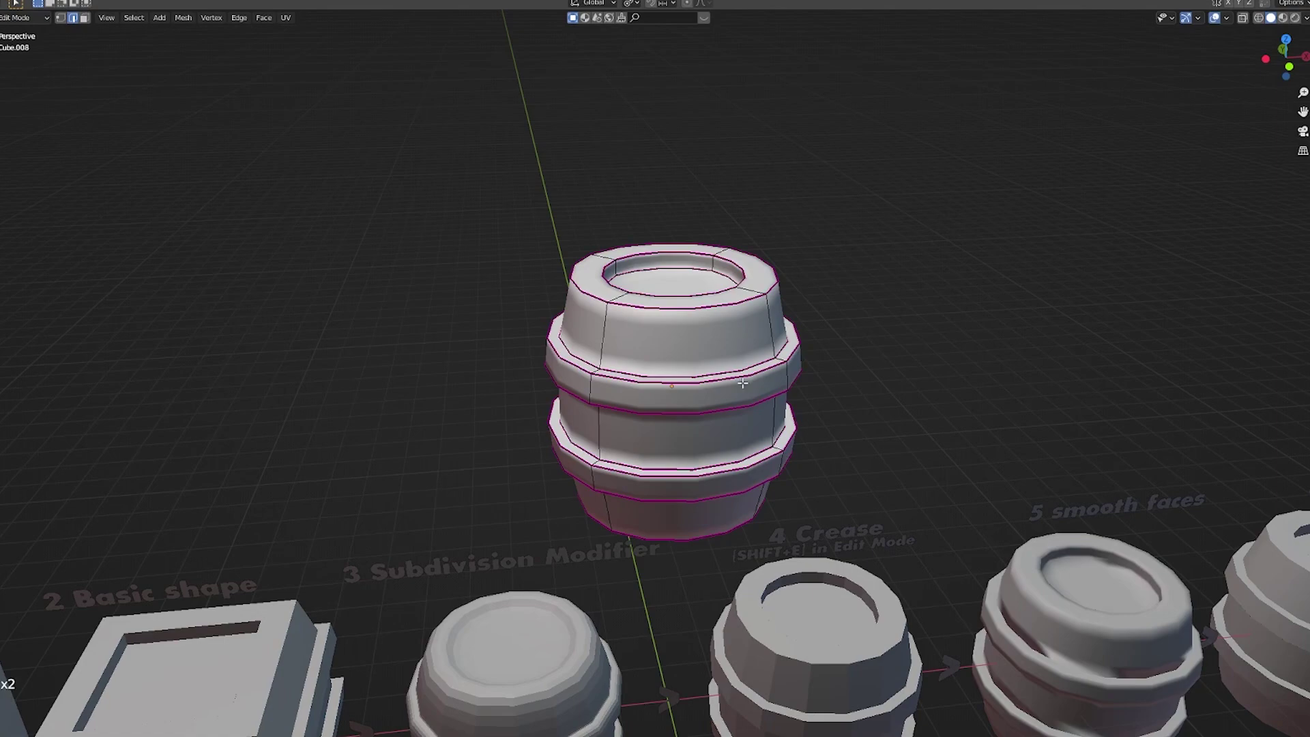
alt+shift+right_click(722, 310)
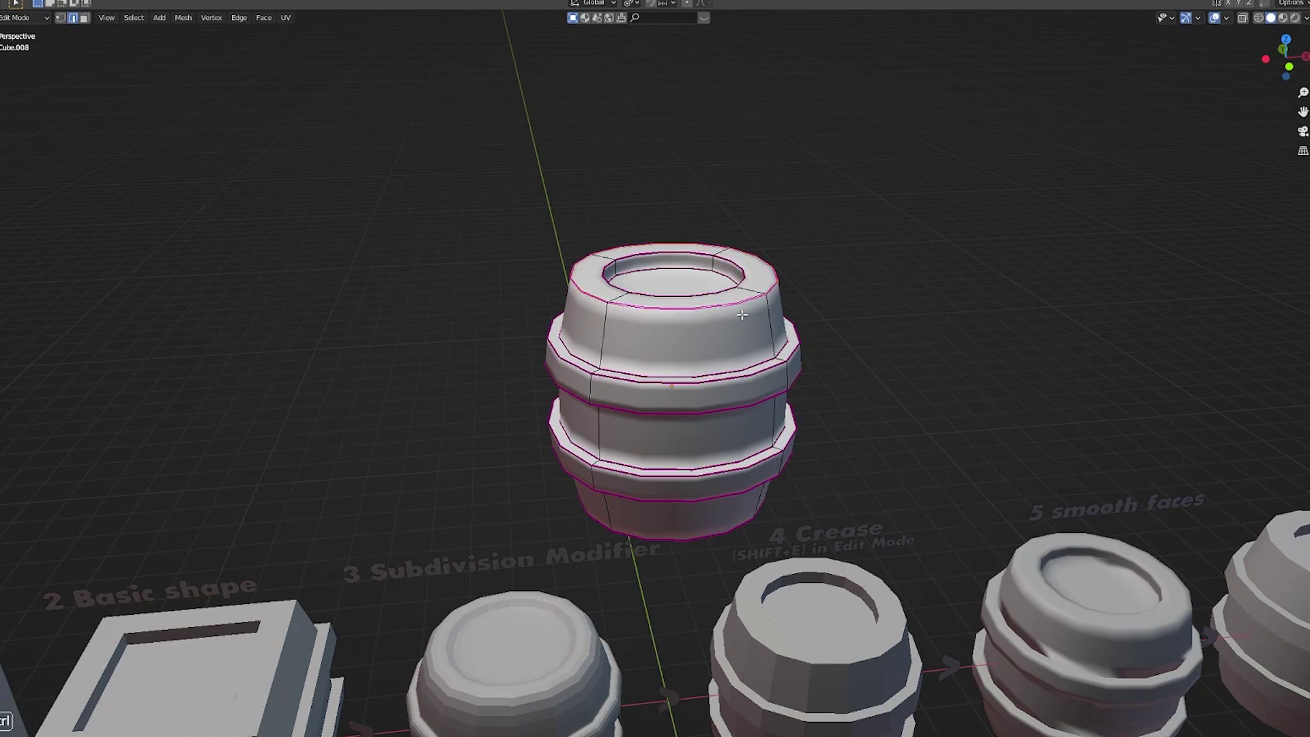
key(ctrl+e)
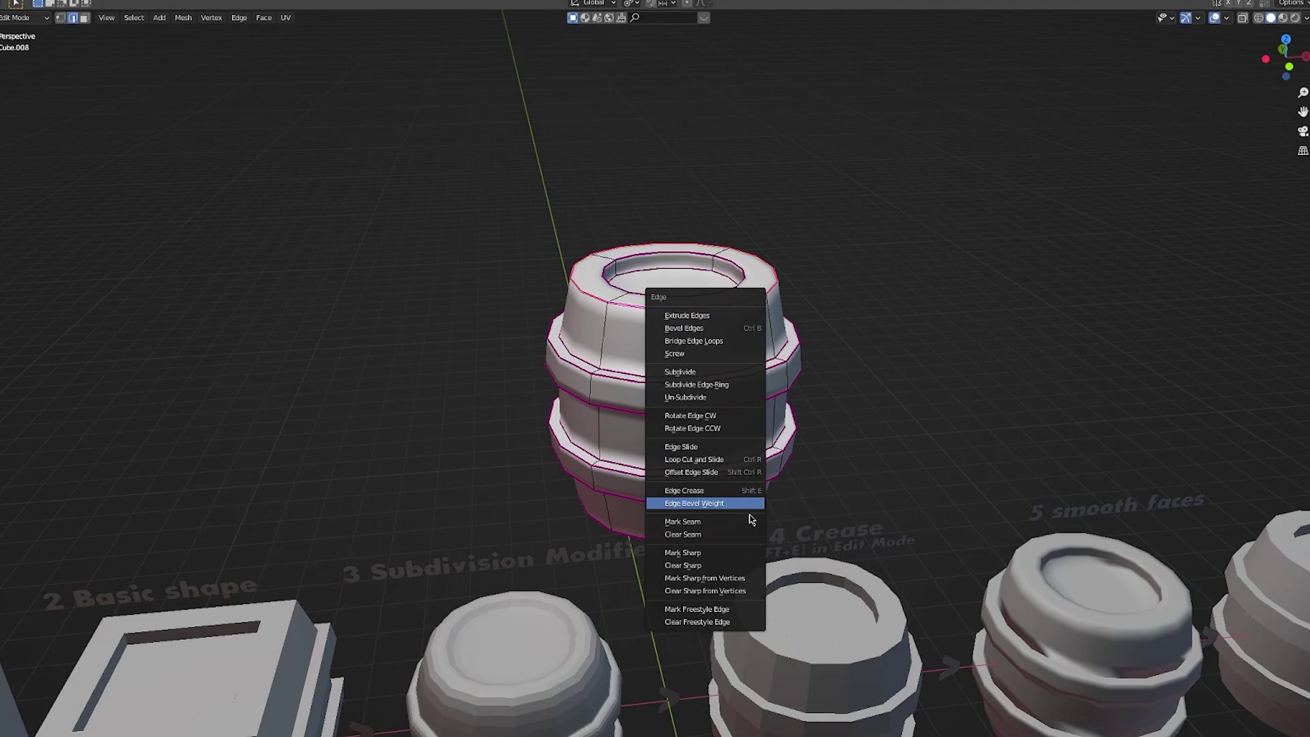
click(714, 557)
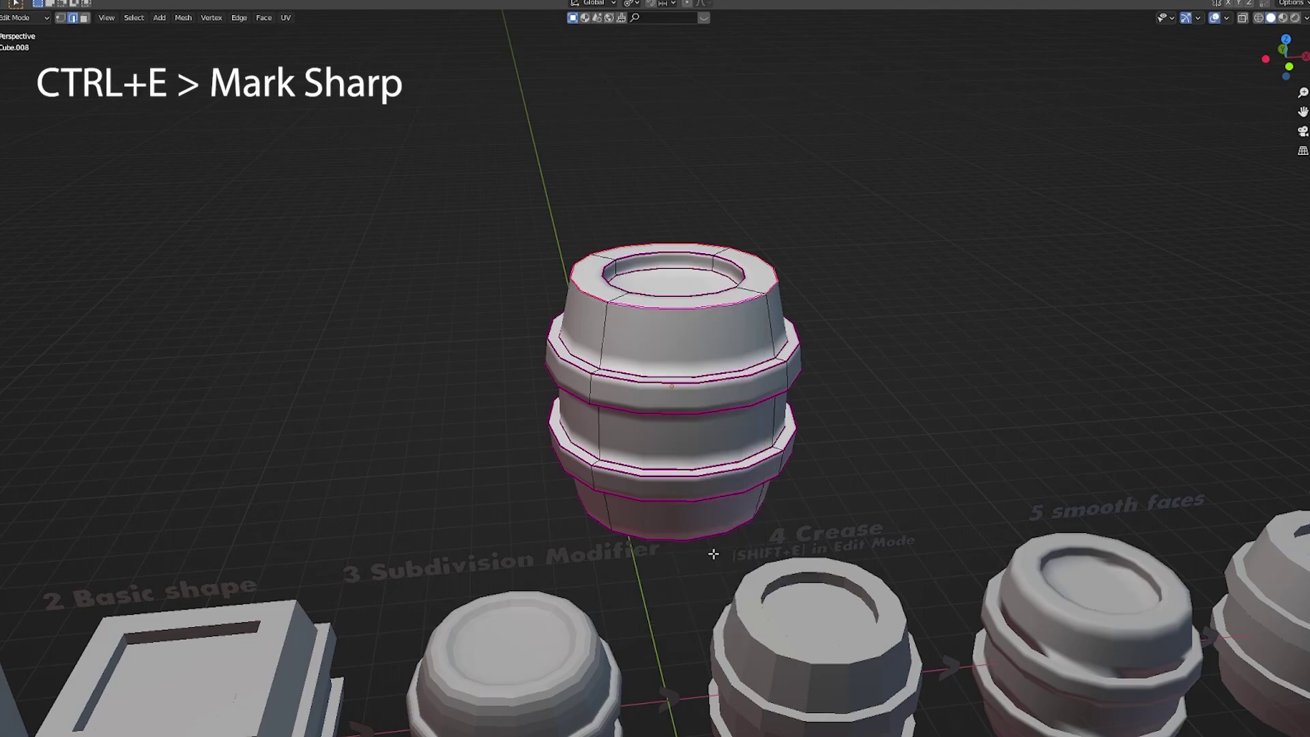
key(Tab)
middle_drag(838, 417, 642, 376)
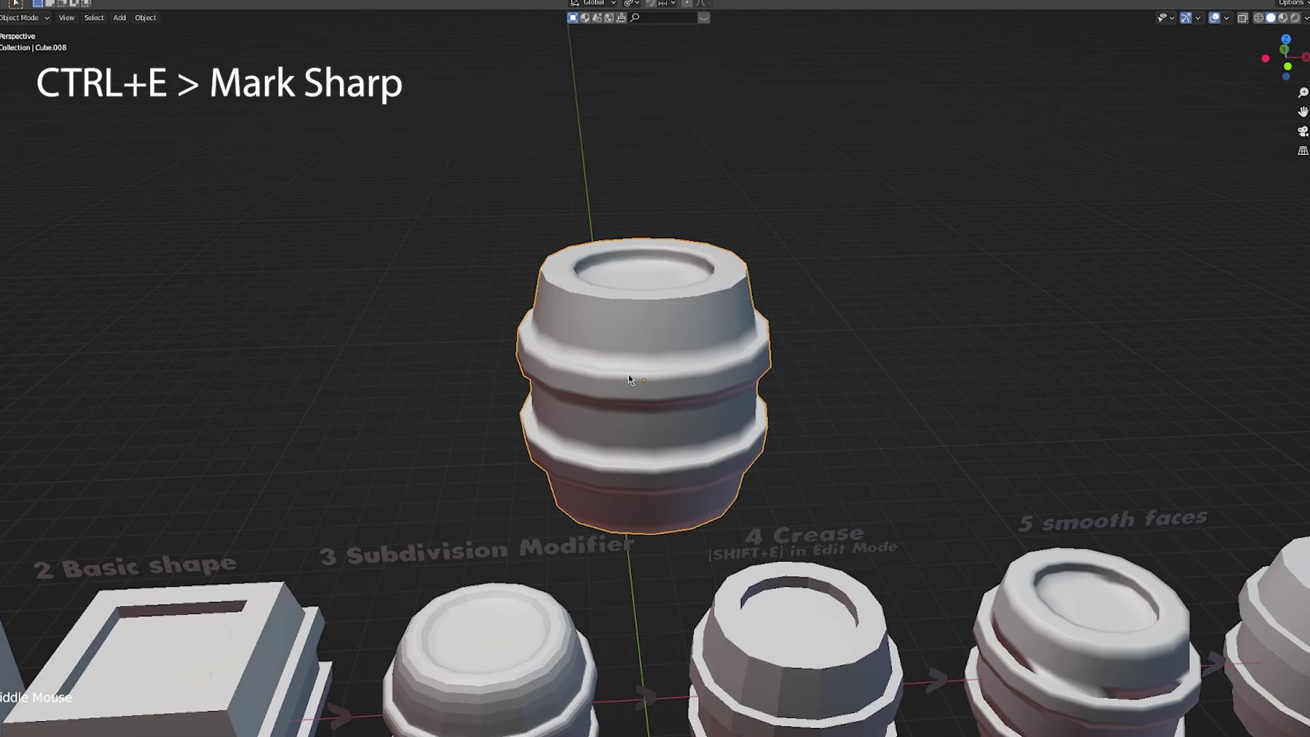
- Mark a single vertical edge on the barrel's upper side as sharp and inspect its shading up close
key(Tab)
right_click(726, 332)
key(ctrl+e)
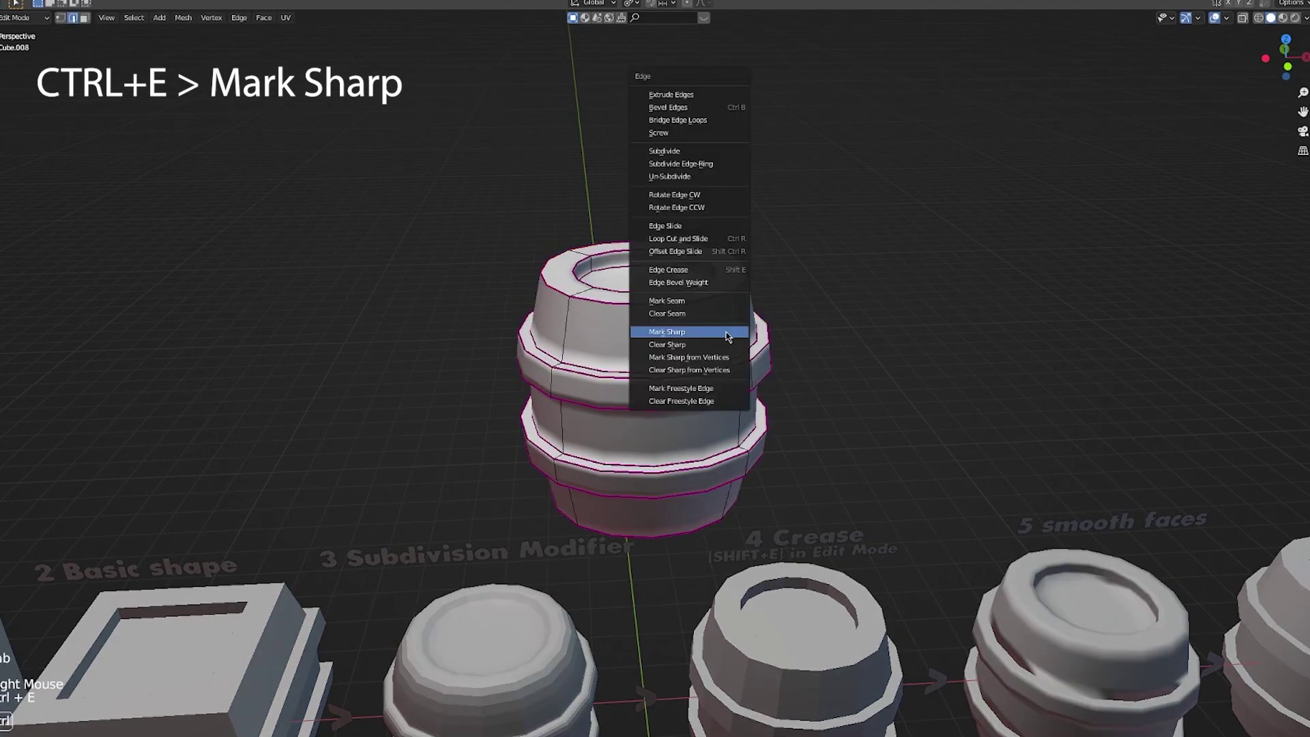
click(727, 332)
key(Tab)
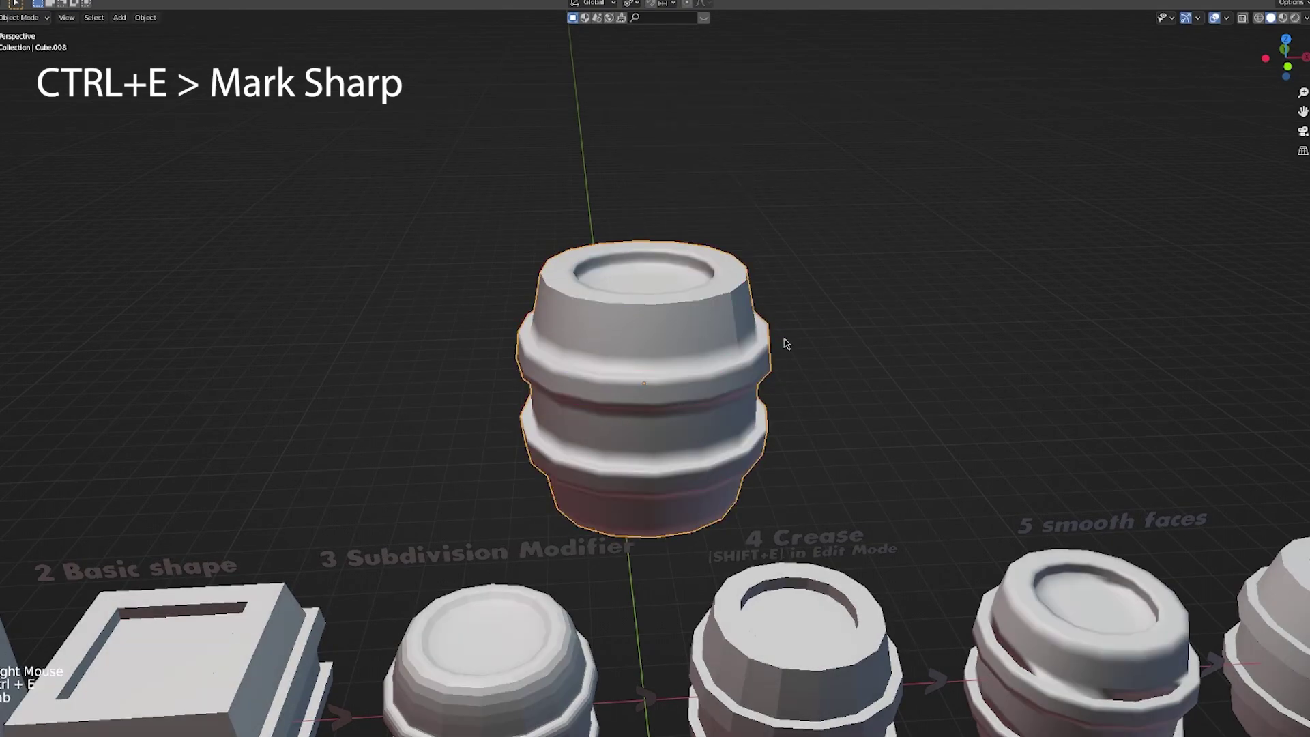
middle_drag(784, 345, 749, 351)
scroll(553, 328, up, 2)
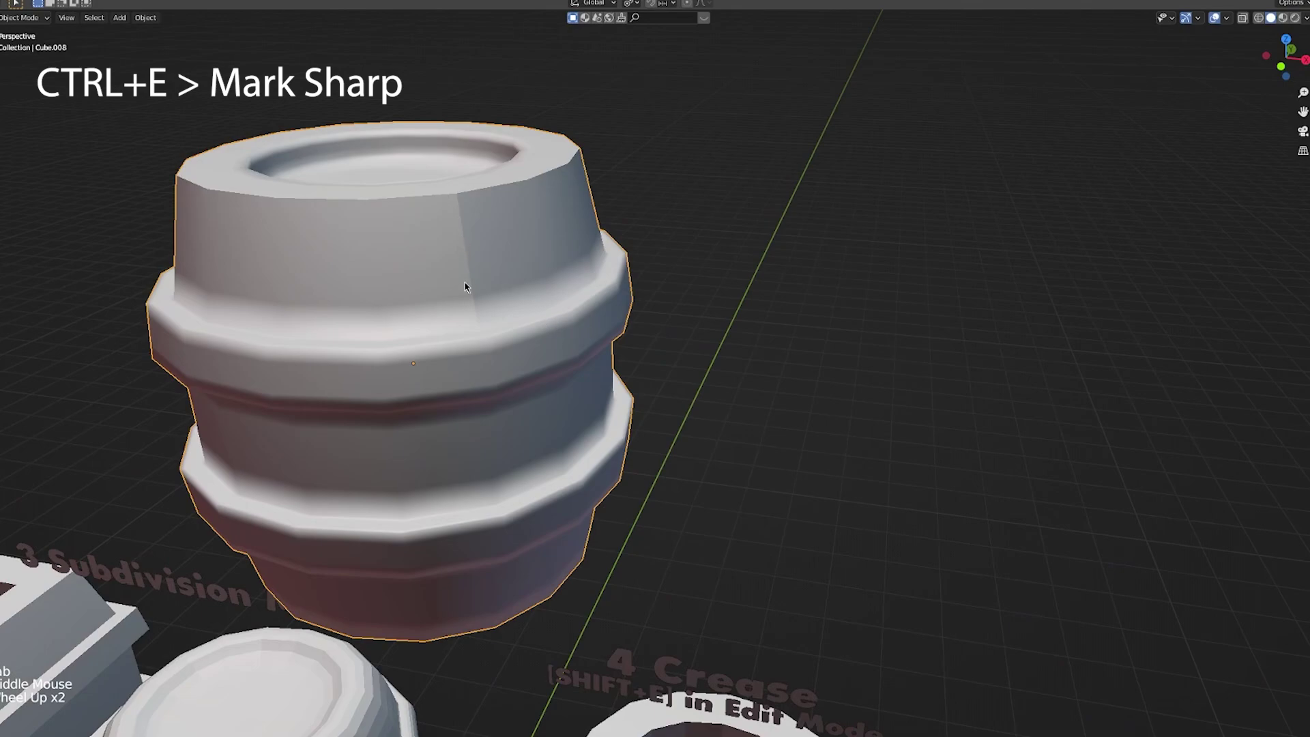
middle_drag(474, 288, 511, 293)
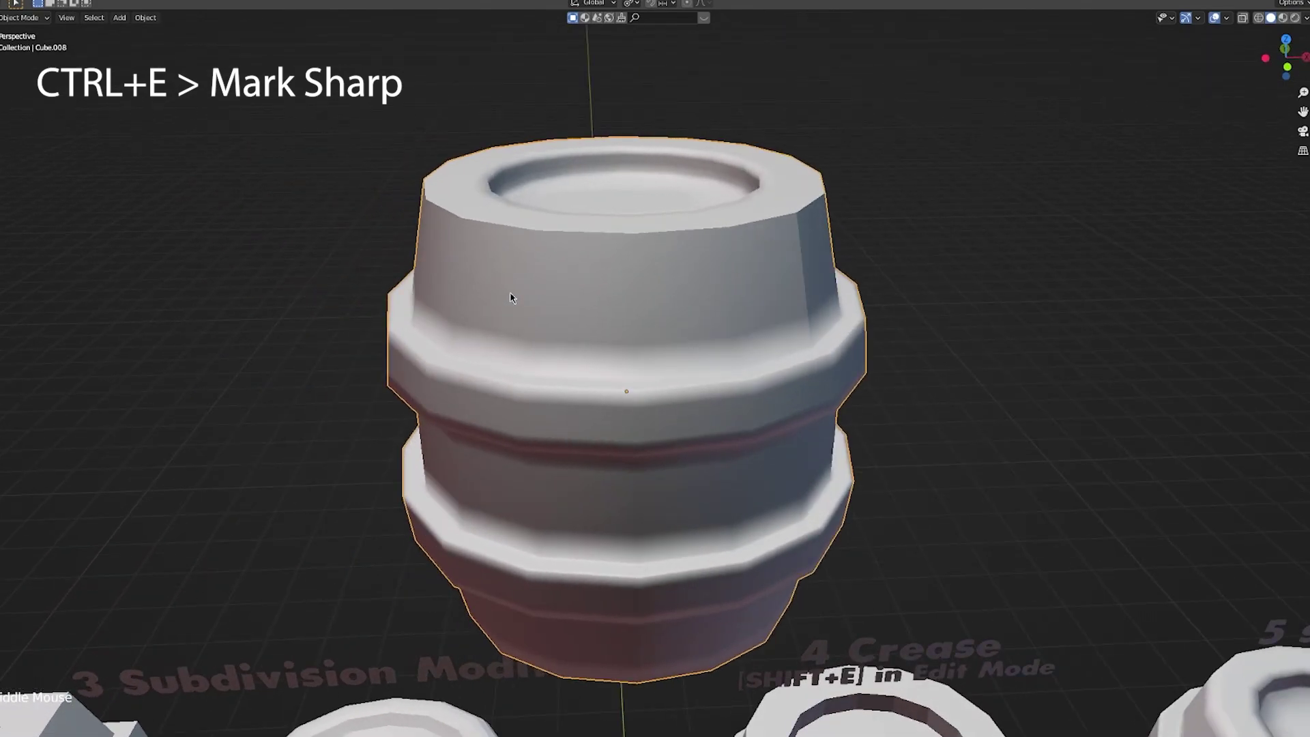
scroll(512, 294, down, 1)
middle_drag(790, 311, 784, 326)
- Clear the sharp mark from the vertical edge on the barrel's upper side
key(Tab)
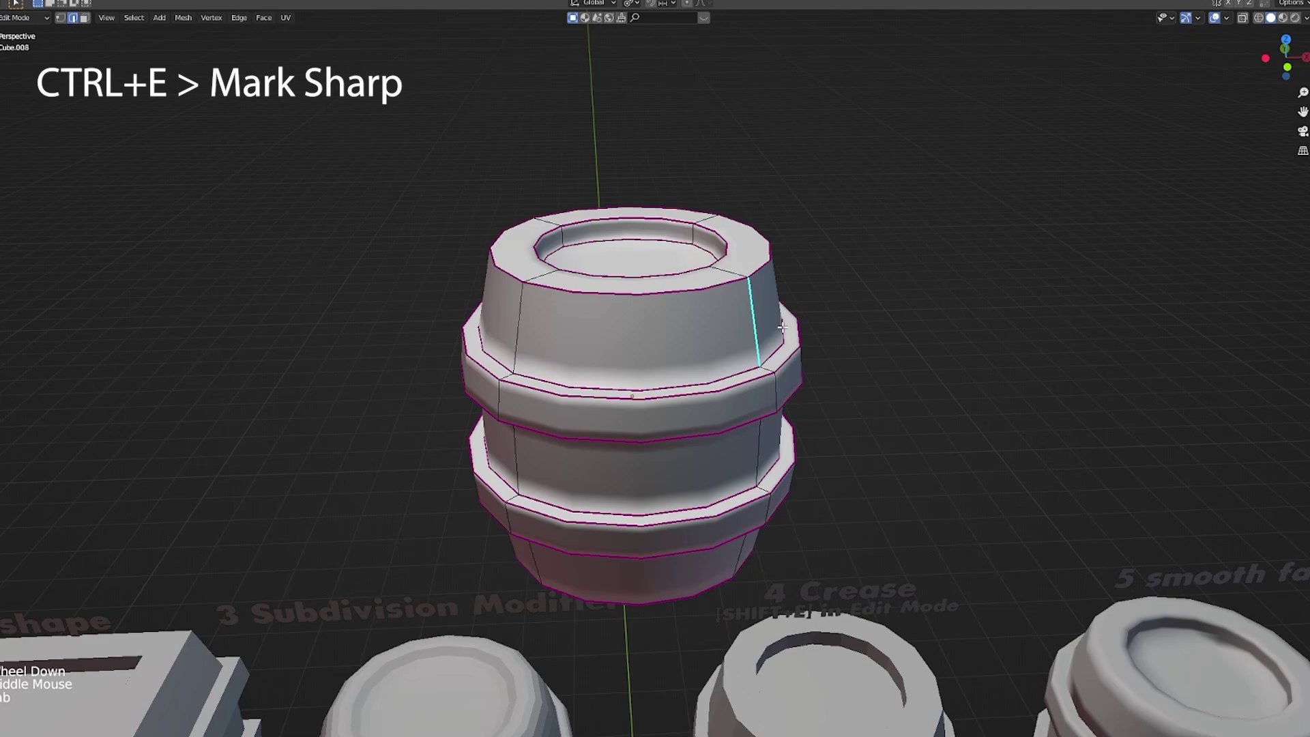
right_click(756, 309)
key(ctrl+e)
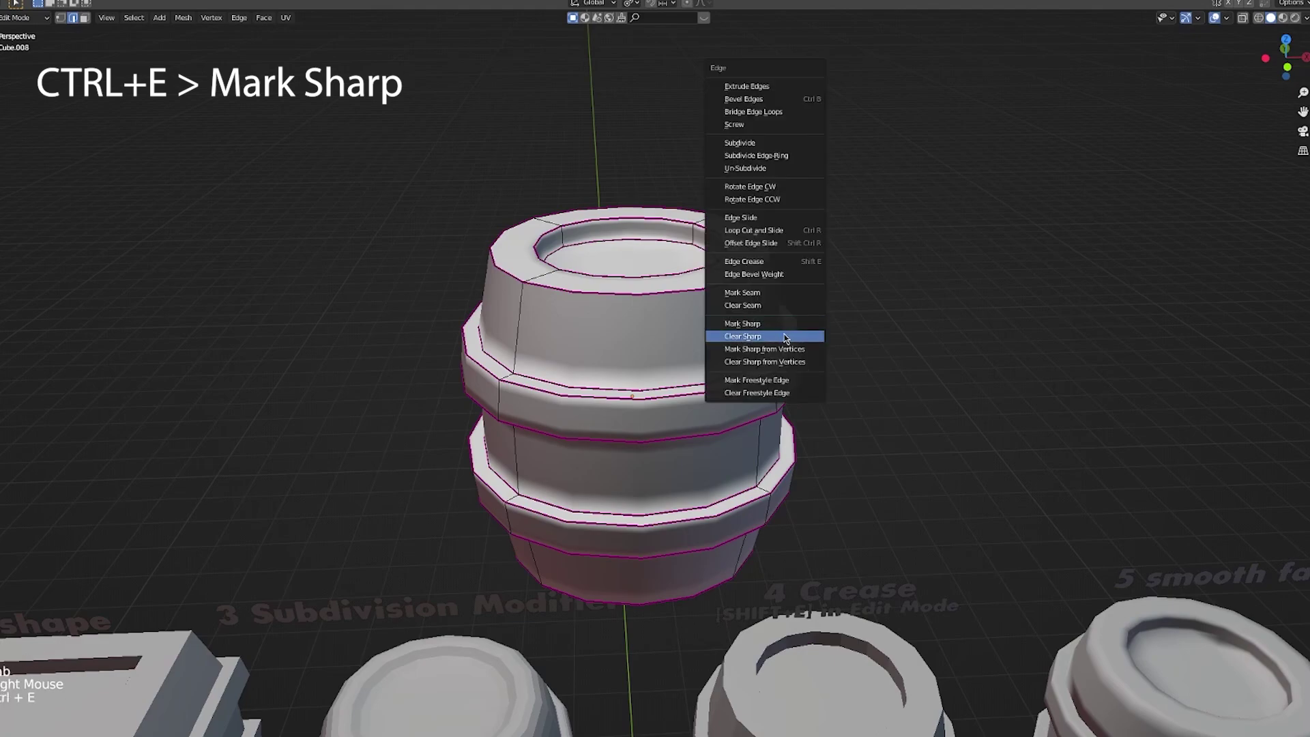
click(788, 334)
key(Tab)
key(Tab)
- Mark the creased edge loops of the lid recess, both protruding bands and the base rim as sharp
middle_drag(788, 340, 768, 369)
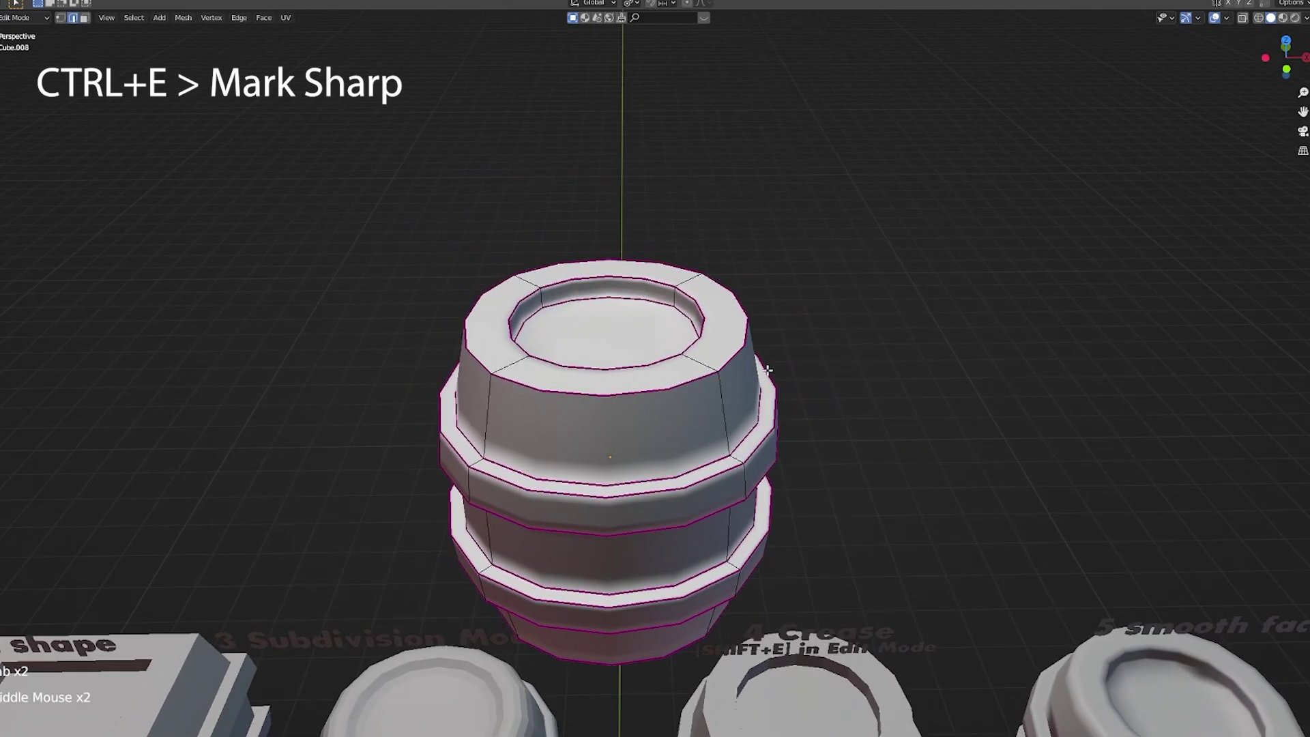
alt+shift+right_click(703, 329)
alt+shift+right_click(647, 302)
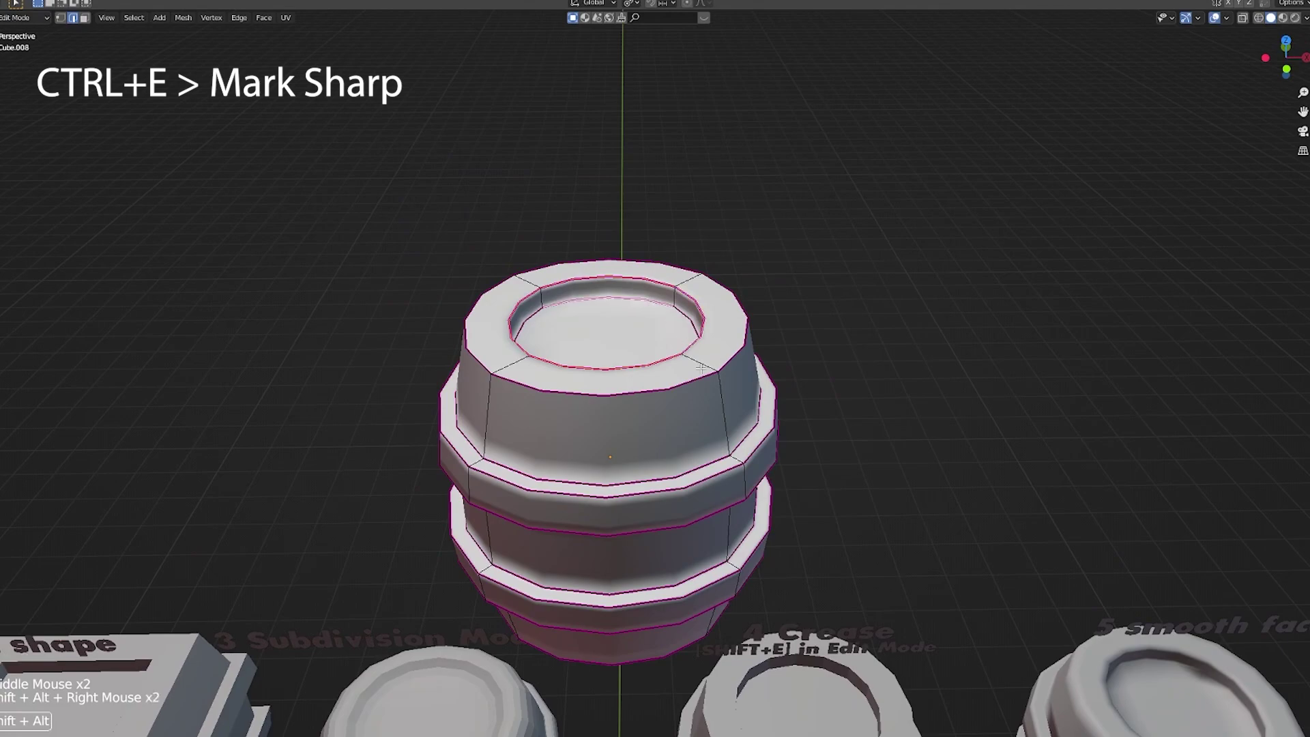
alt+shift+right_click(679, 473)
alt+shift+right_click(687, 485)
middle_drag(687, 486, 690, 409)
shift+middle_drag(682, 218, 662, 355)
alt+shift+right_click(692, 279)
alt+shift+right_click(691, 285)
alt+shift+right_click(691, 367)
alt+shift+right_click(690, 409)
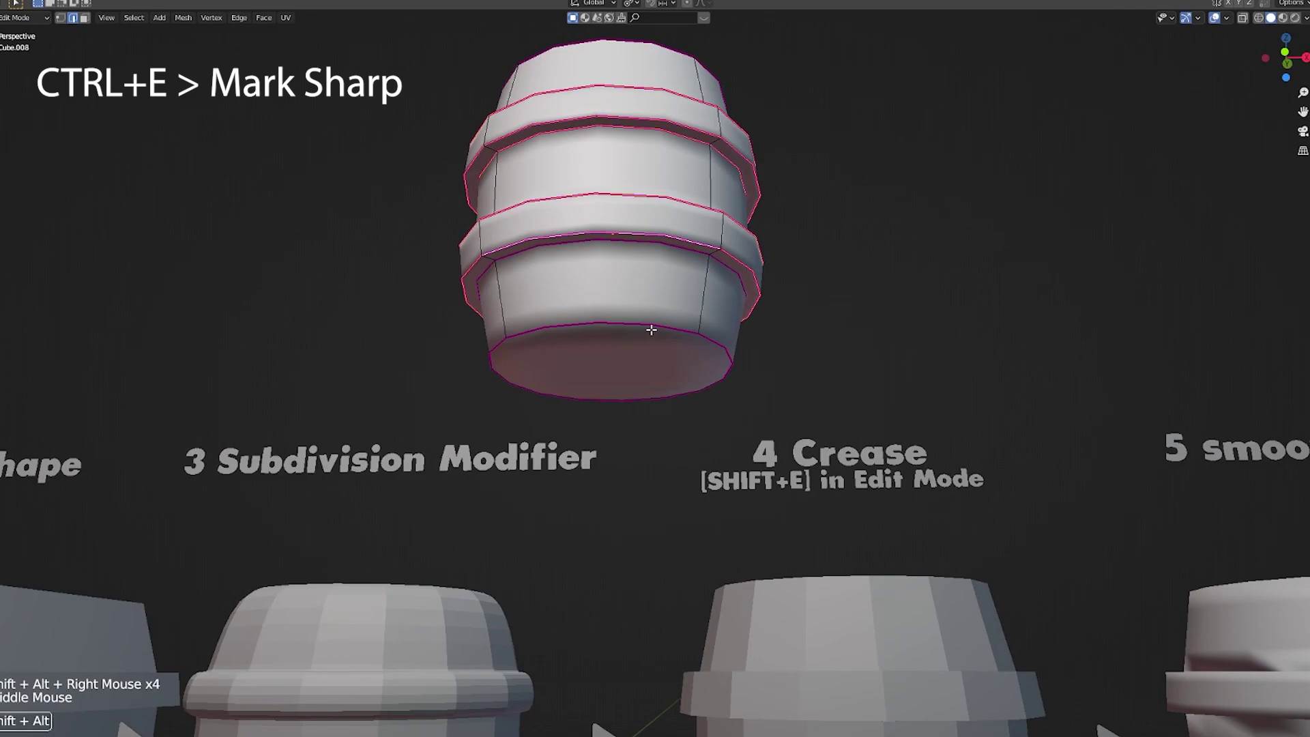
alt+shift+right_click(649, 329)
alt+shift+right_click(665, 292)
middle_drag(669, 294, 672, 403)
alt+shift+right_click(671, 595)
middle_drag(671, 592, 667, 558)
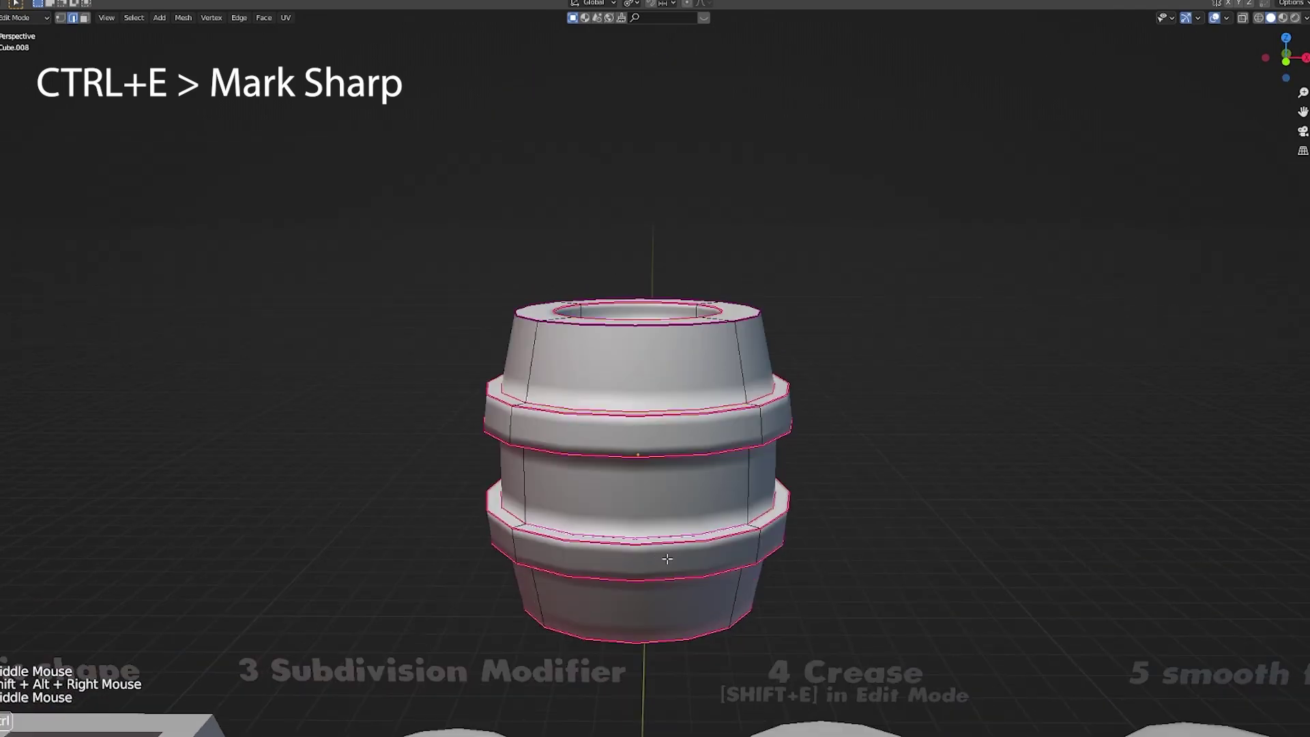
key(ctrl+e)
click(645, 545)
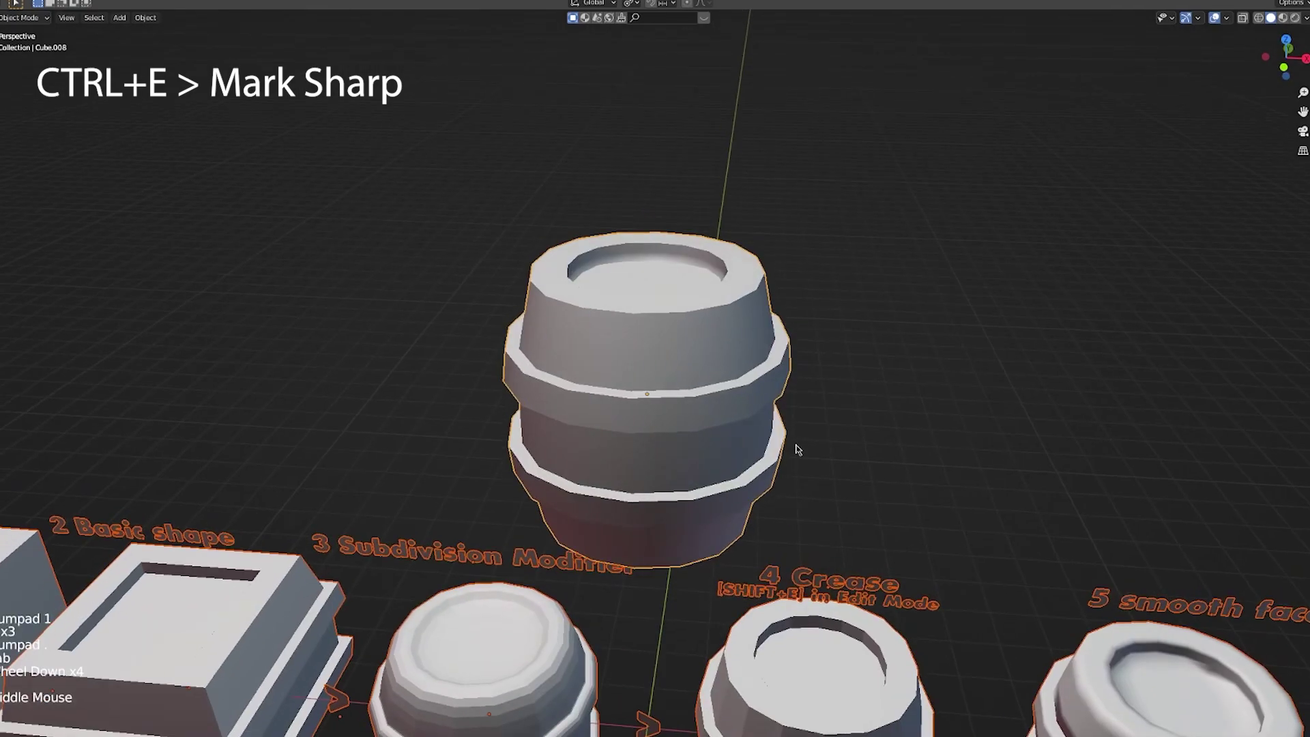
- Inspect the sharpened barrel and compare it with the "2 Basic shape" and other labelled example stages
mouse_move(796, 448)
middle_down()
mouse_move(831, 462)
mouse_move(862, 452)
mouse_move(758, 413)
mouse_move(794, 422)
middle_up()
scroll(784, 413, down, 1)
scroll(750, 458, down, 1)
middle_drag(718, 482, 710, 489)
scroll(413, 658, down, 1)
shift+middle_drag(415, 662, 427, 643)
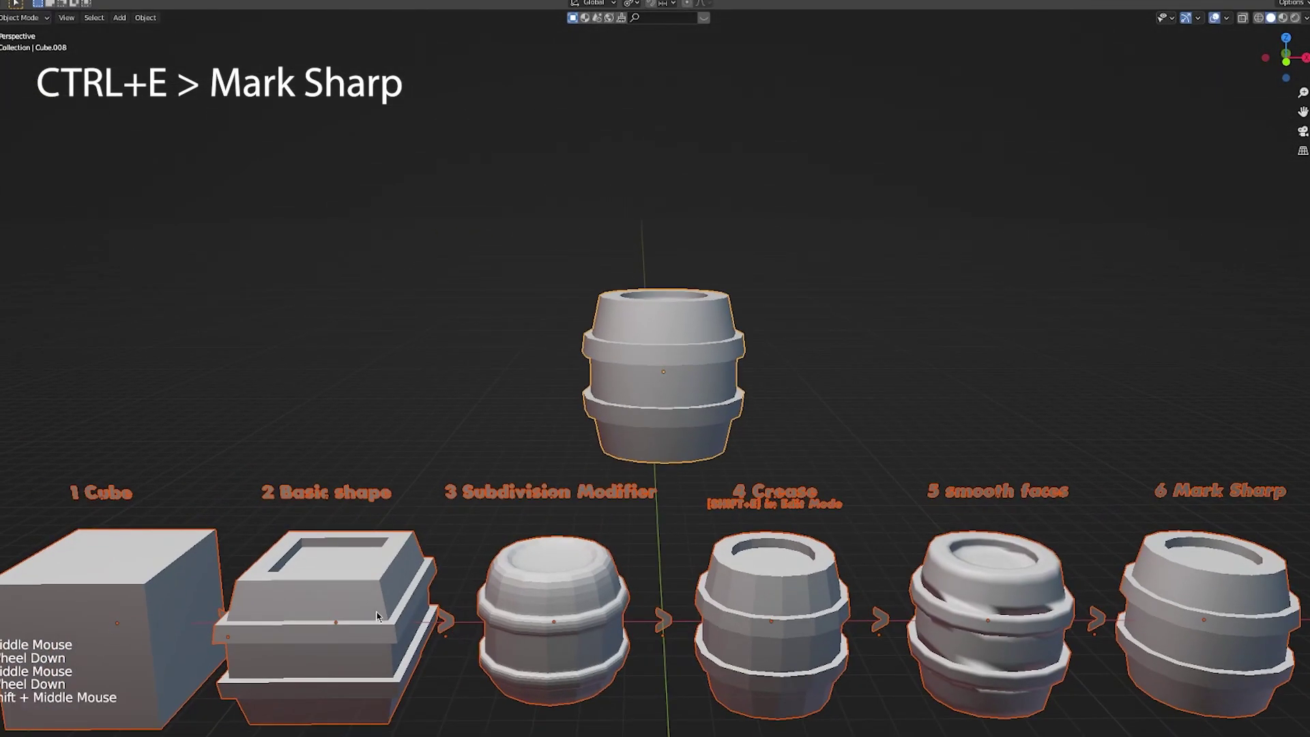
right_drag(354, 595, 386, 592)
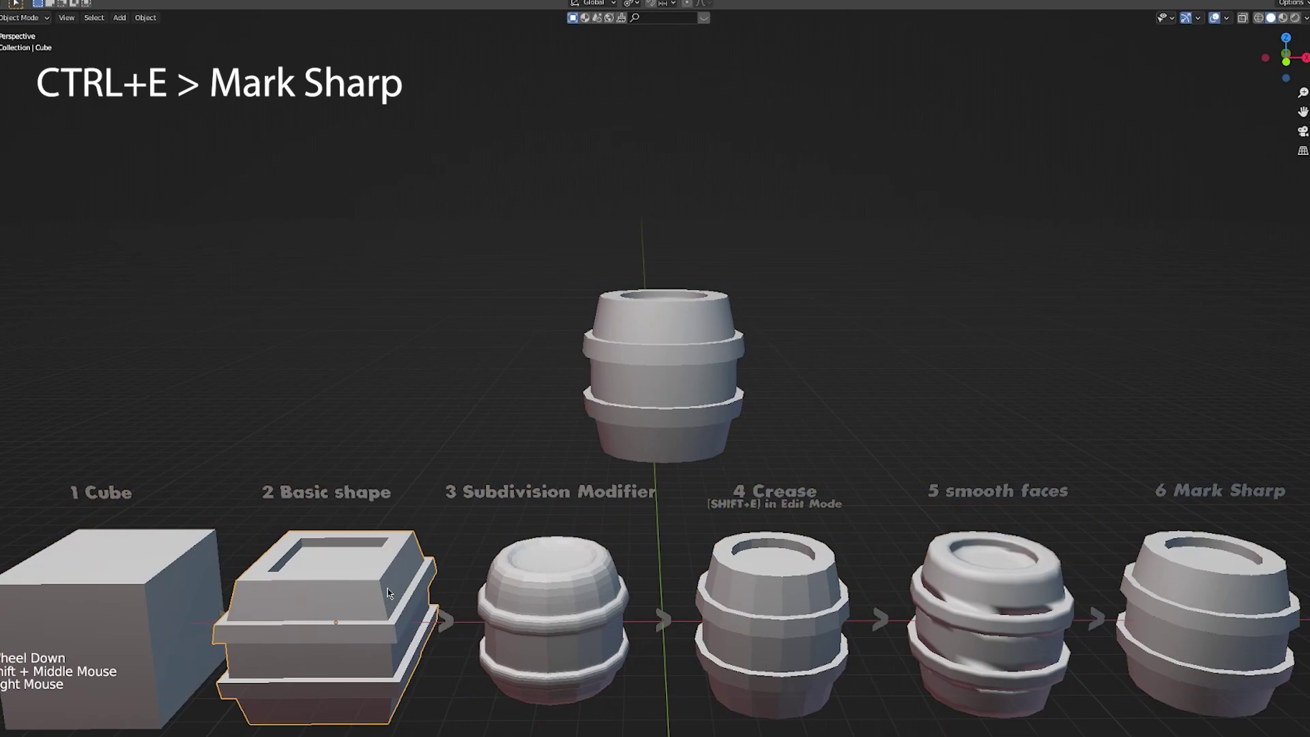
- Reselect the barrel and compare its original blocky edit cage with the cage fitted to the subdivided surface
right_click(713, 403)
mouse_move(723, 403)
middle_down()
mouse_move(754, 398)
mouse_move(715, 395)
middle_up()
scroll(713, 395, up, 2)
key(Tab)
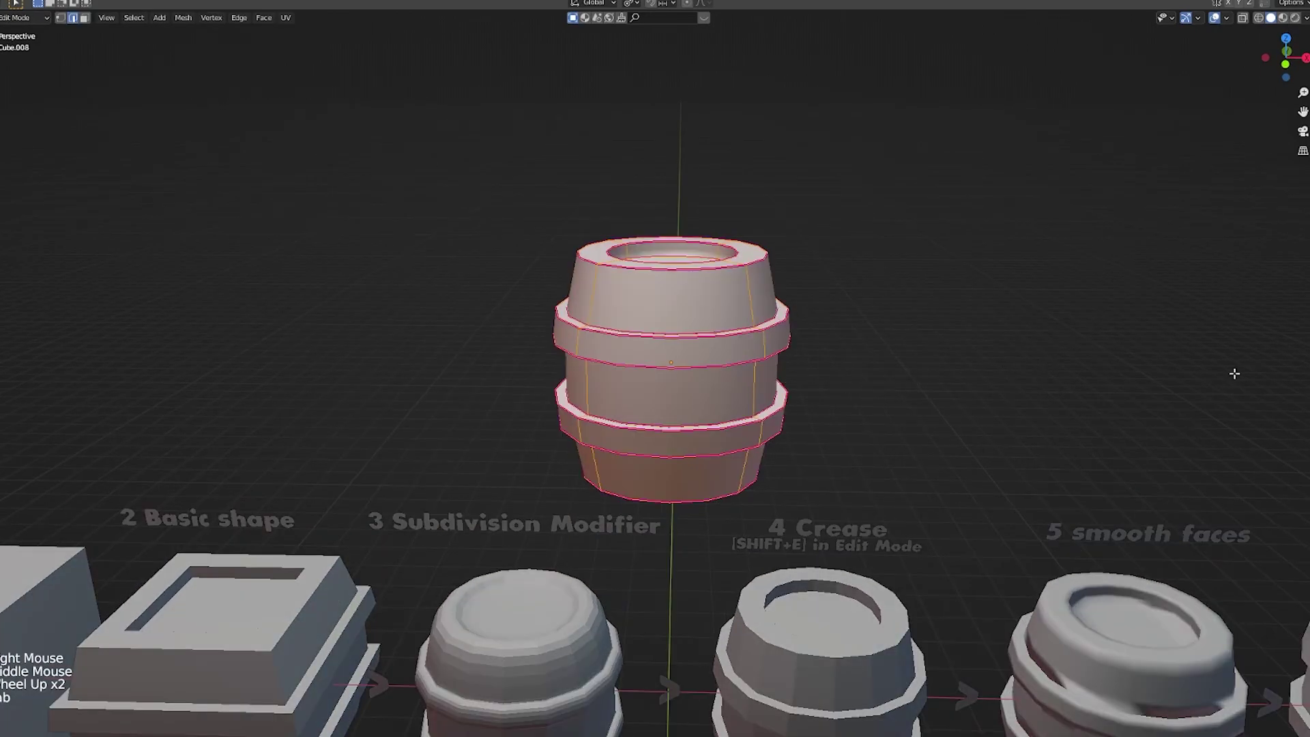
click(1308, 374)
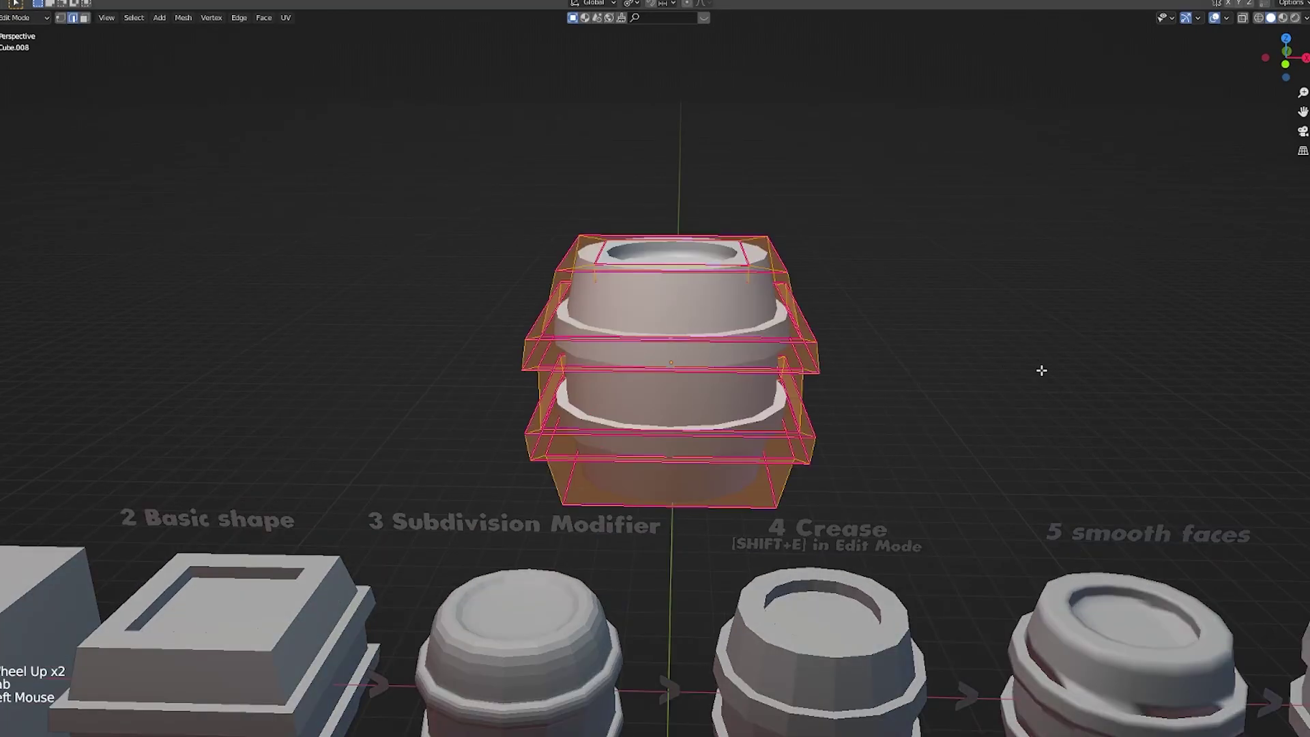
click(887, 365)
middle_drag(886, 365, 951, 366)
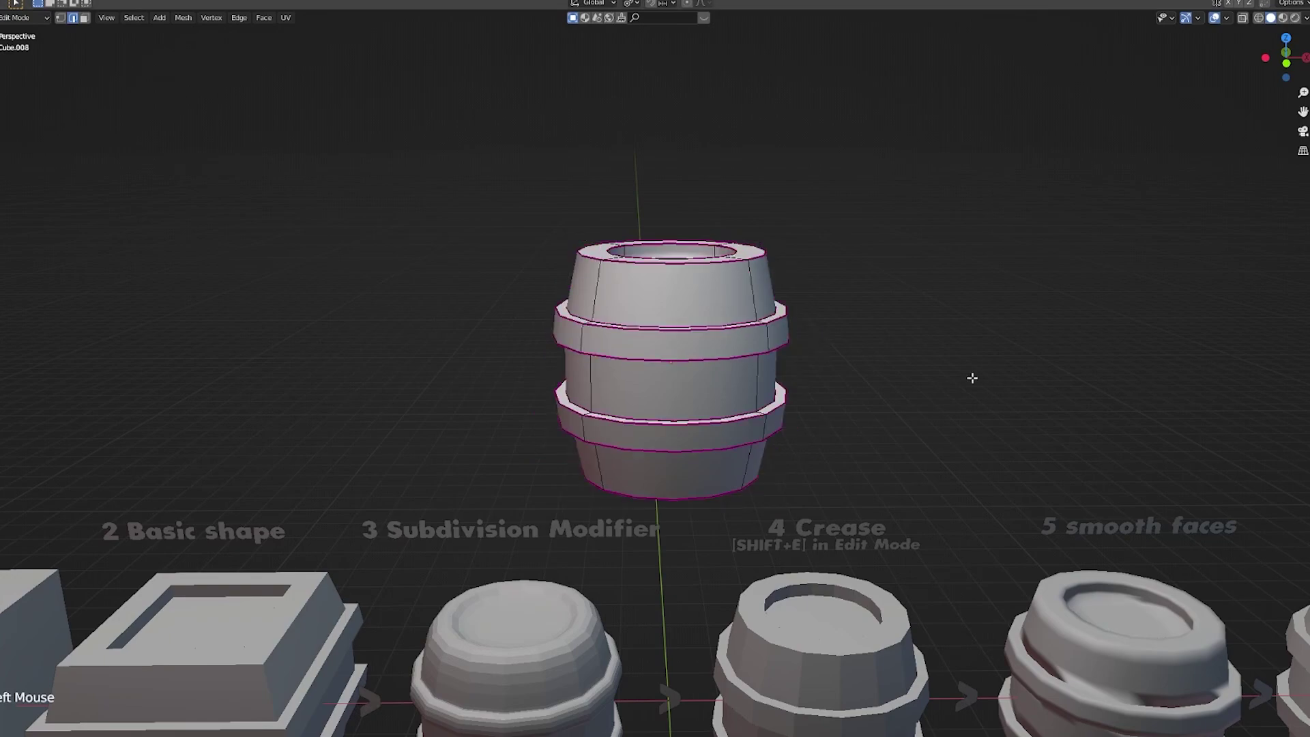
middle_drag(974, 374, 936, 387)
key(Tab)
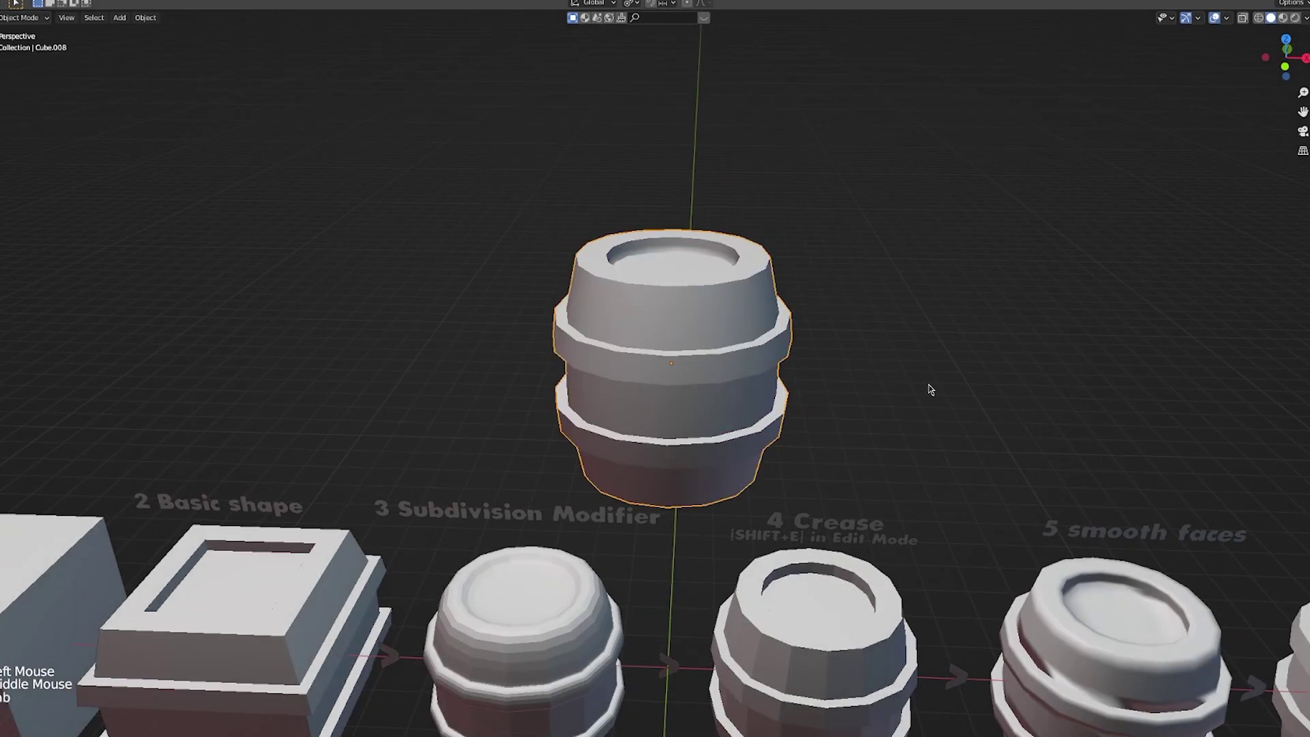
- Try scaling the face loop of the barrel's upper band horizontally, with the Z axis locked
key(Tab)
middle_drag(918, 382, 871, 375)
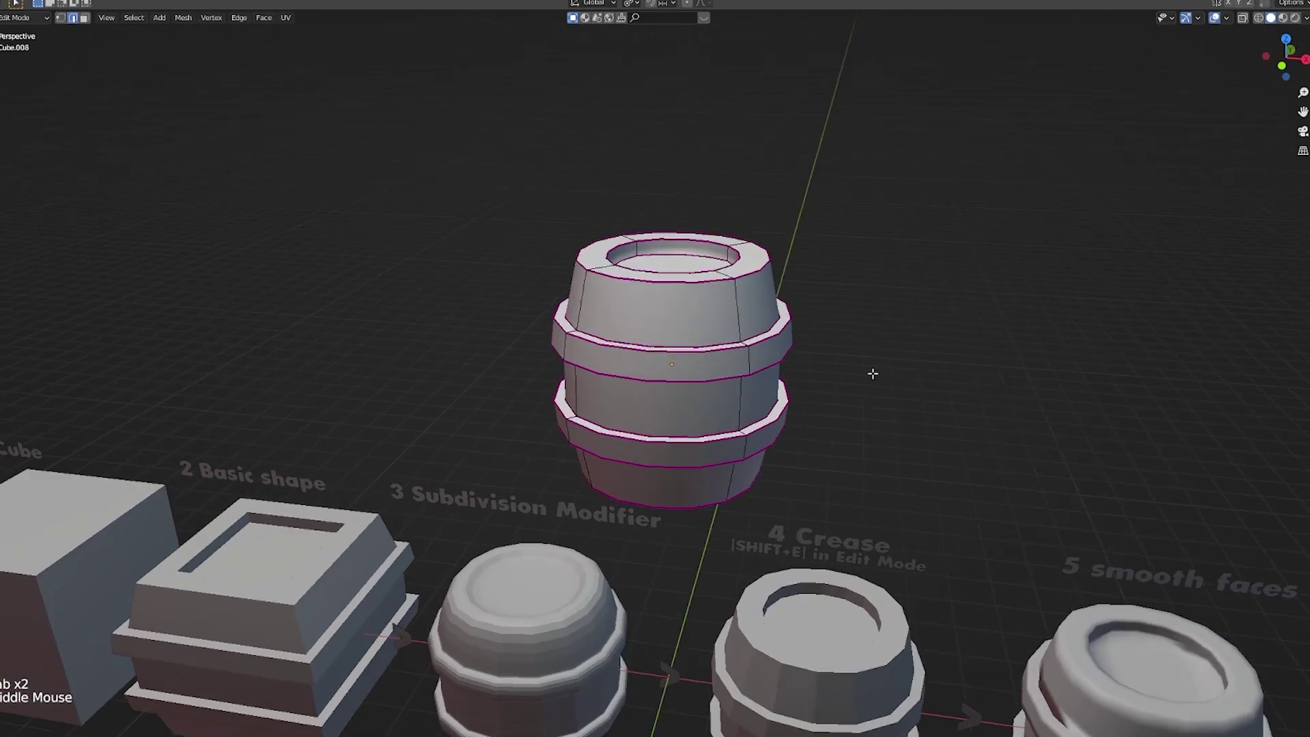
alt+shift+right_click(788, 335)
middle_drag(789, 336, 822, 359)
key(s)
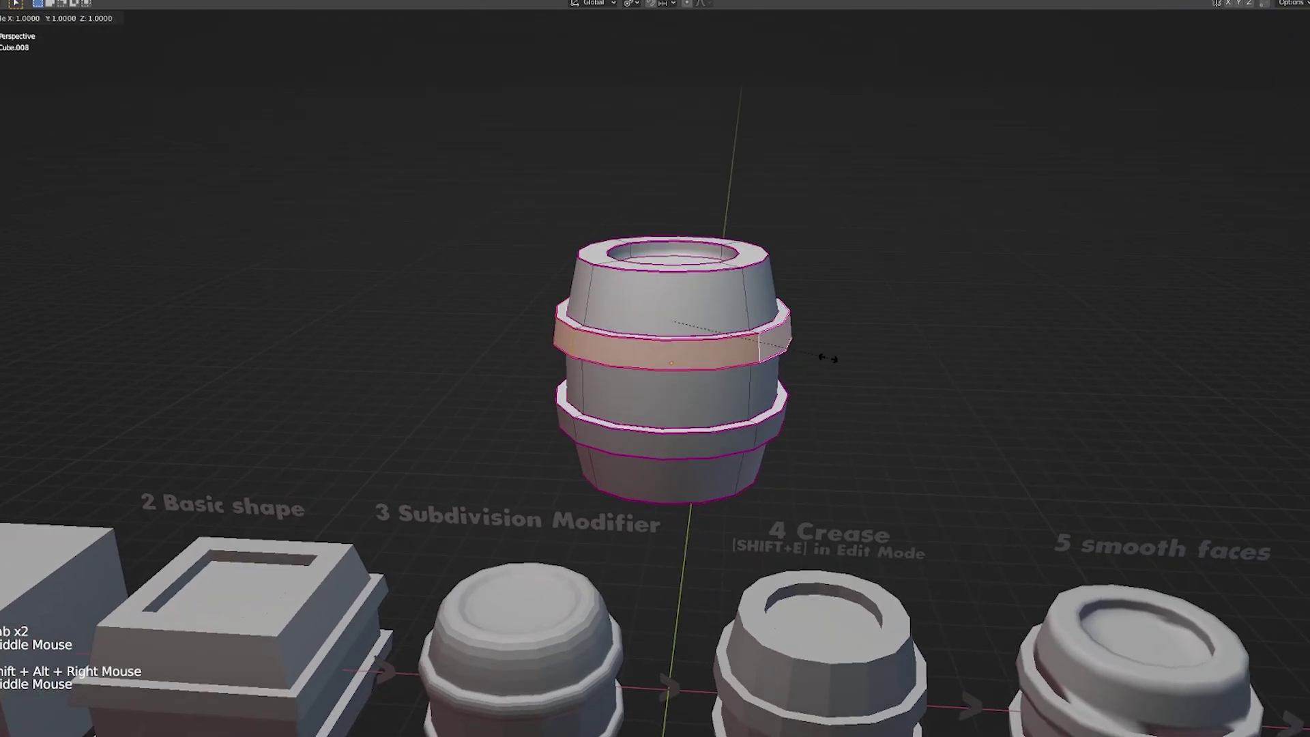
key(shift+z)
click(840, 367)
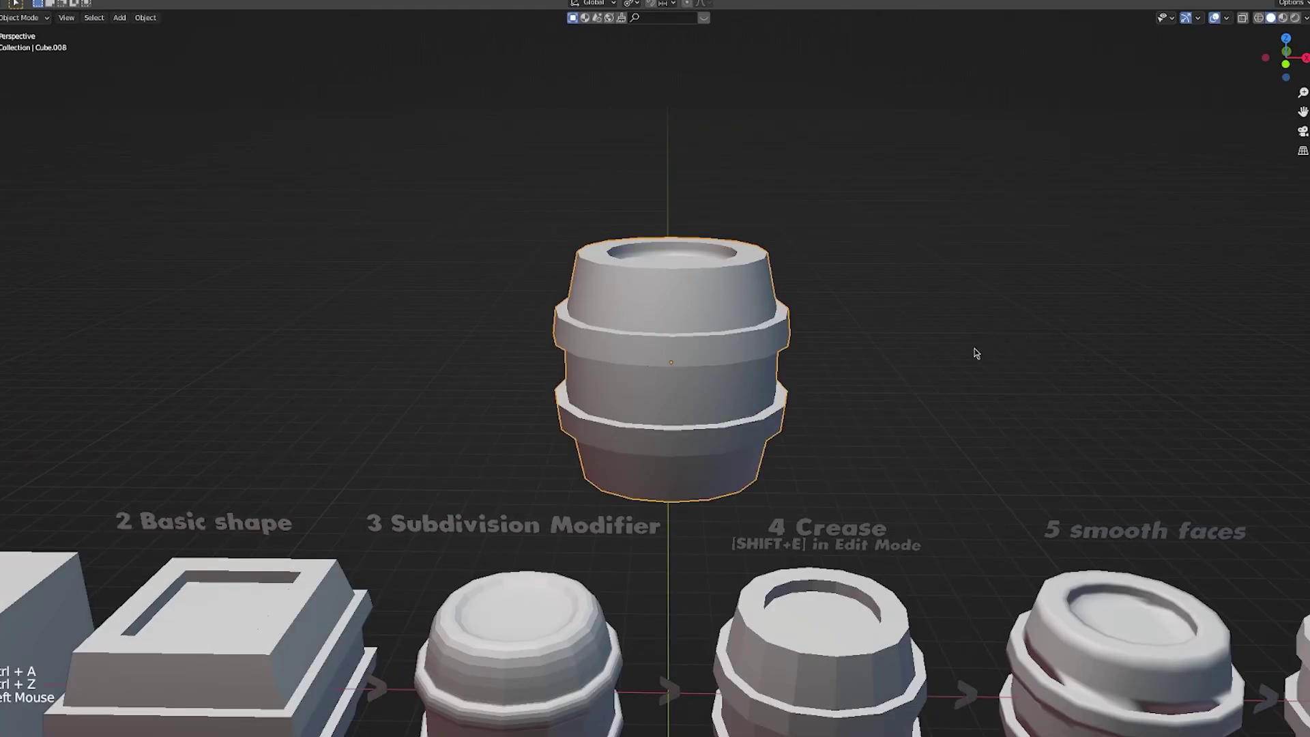
- Apply the Subdivision modifier to the barrel and examine the resulting dense mesh in Edit Mode
middle_drag(977, 354, 973, 371)
key(ctrl+a)
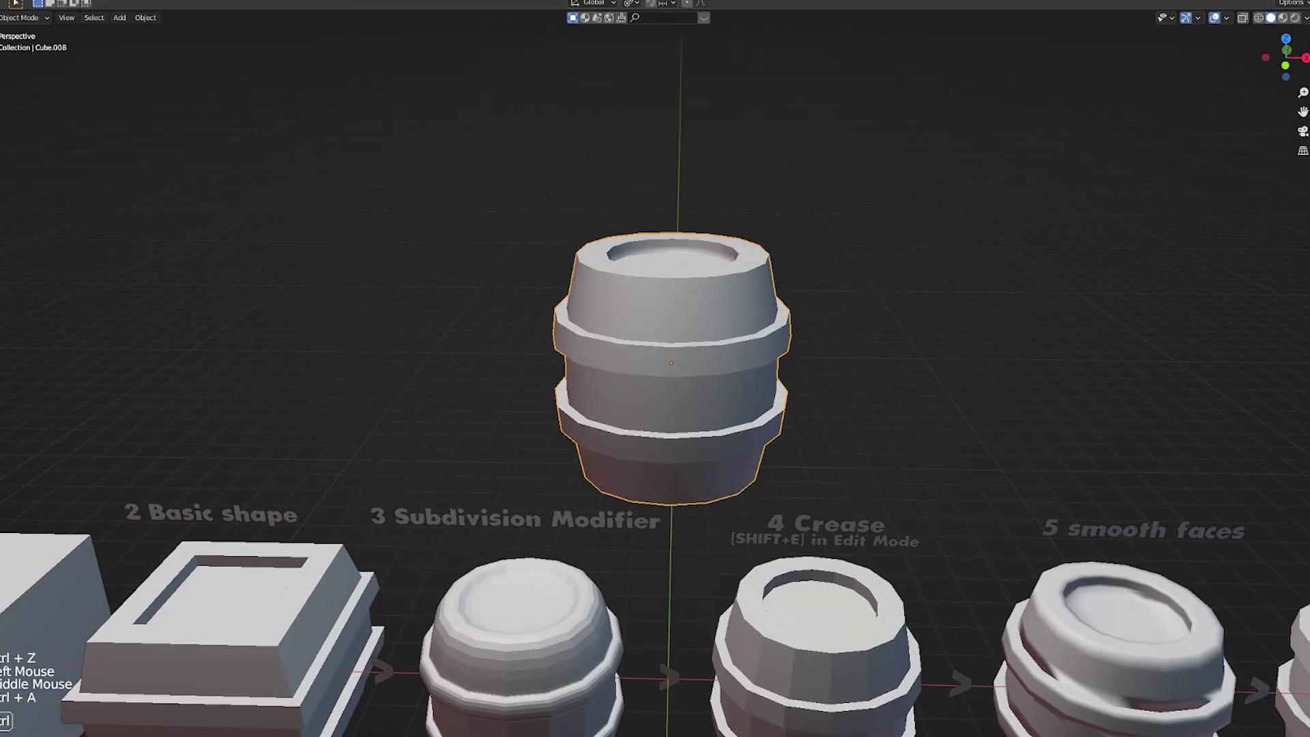
key(Tab)
middle_drag(810, 337, 720, 304)
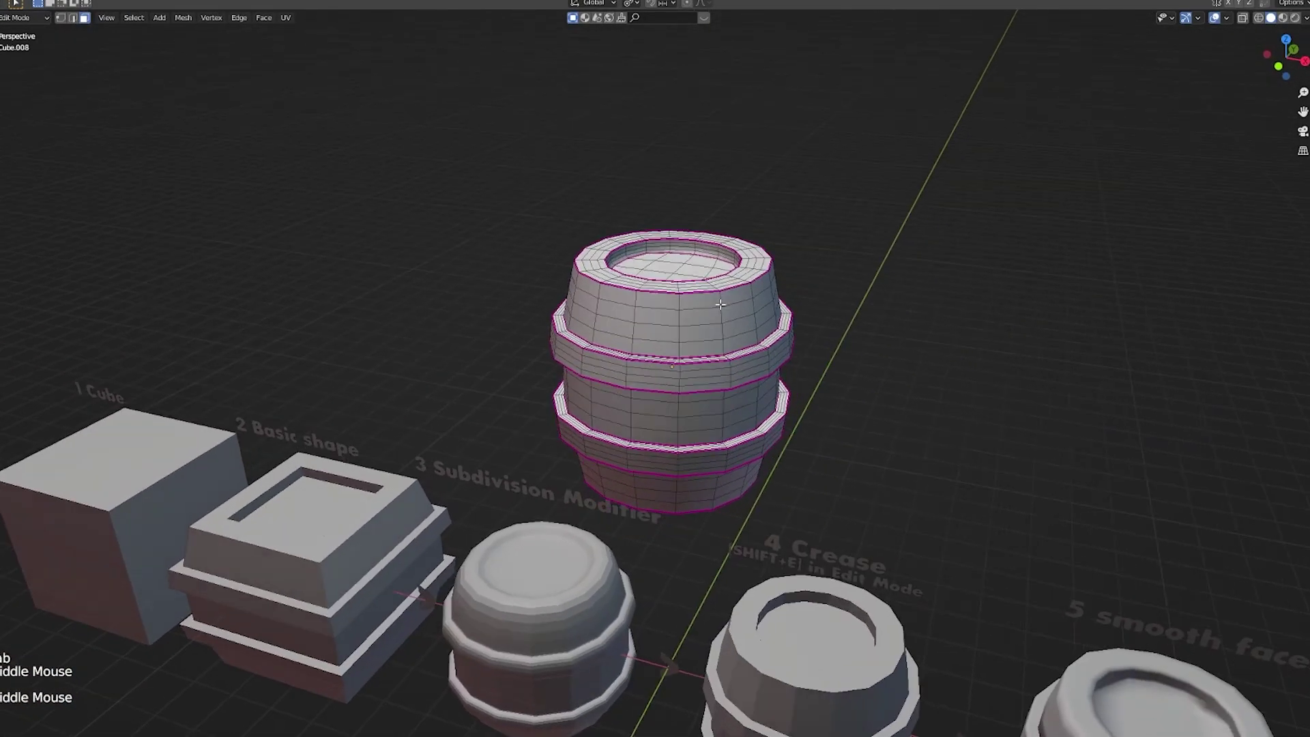
- Undo applying the barrel's Subdivision modifier and return to Object Mode
key(ctrl+z)
key(ctrl+z)
key(ctrl+z)
key(Tab)
middle_drag(856, 358, 858, 324)
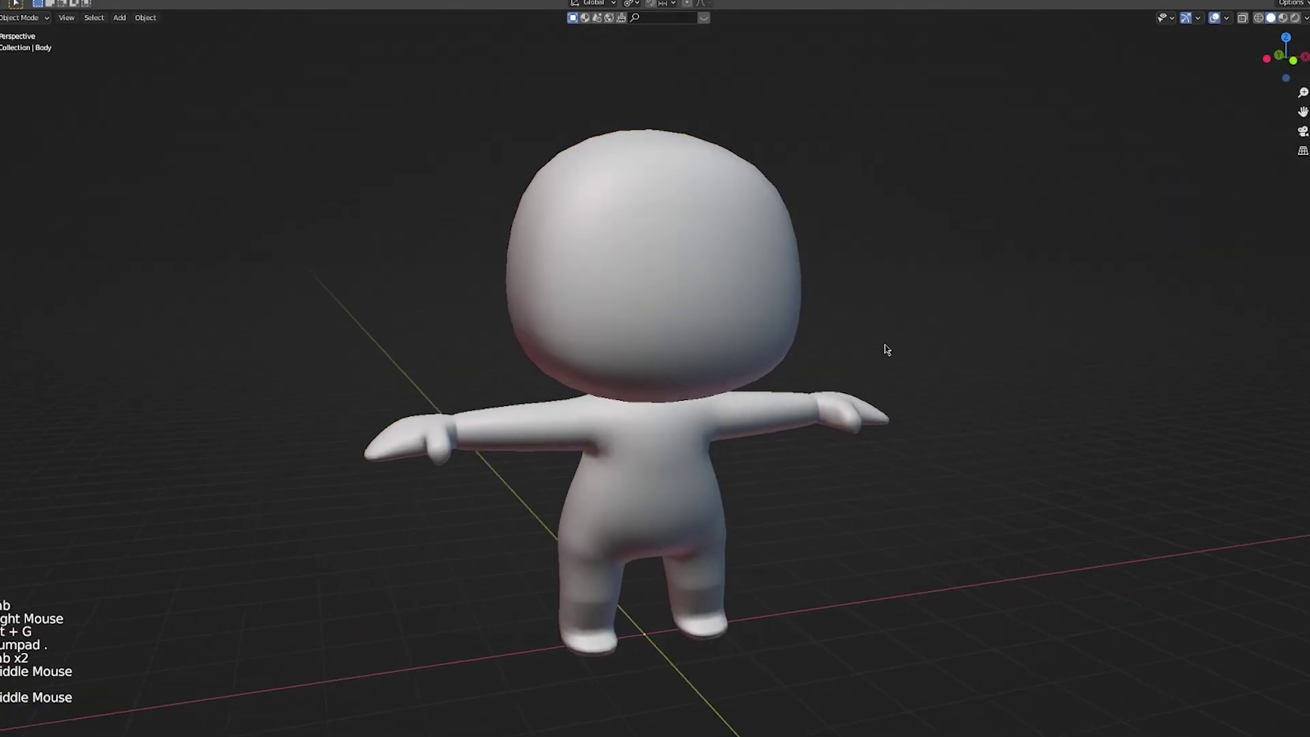
- Select the character's body and open it in Edit Mode to examine its topology
middle_drag(883, 345, 795, 341)
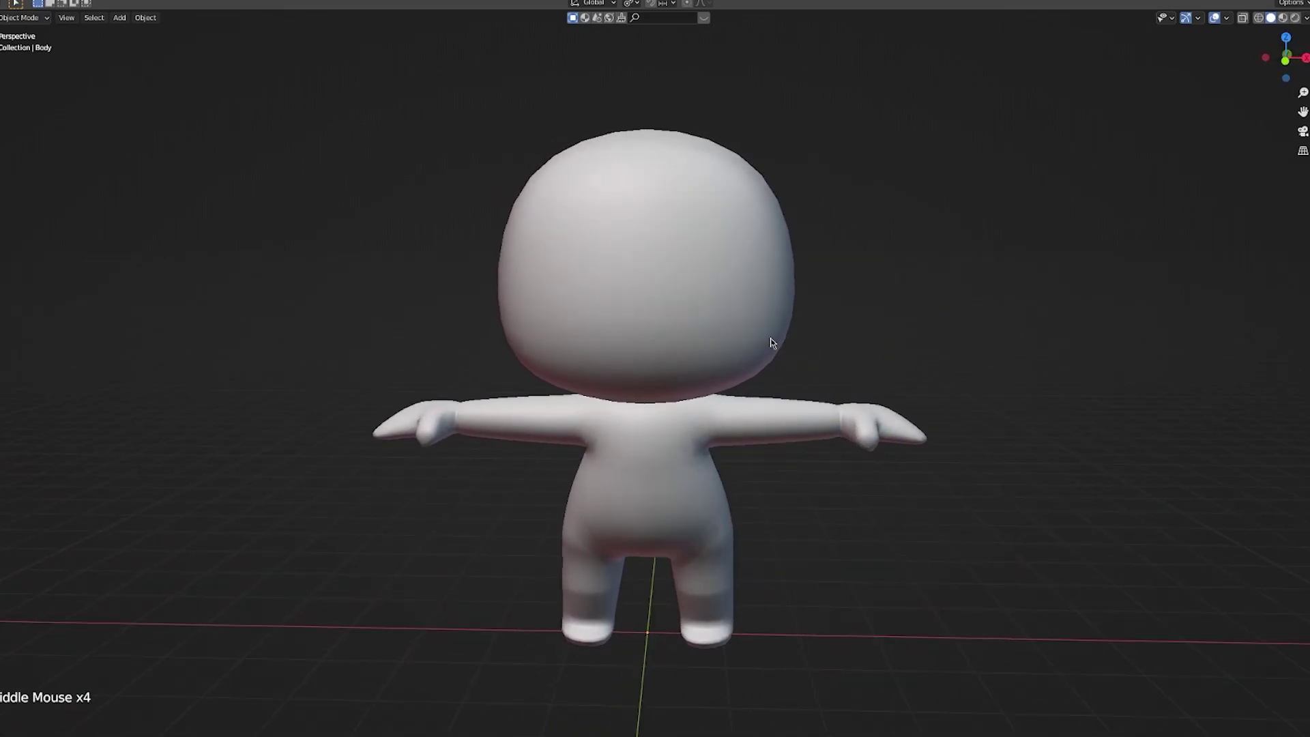
right_click(731, 328)
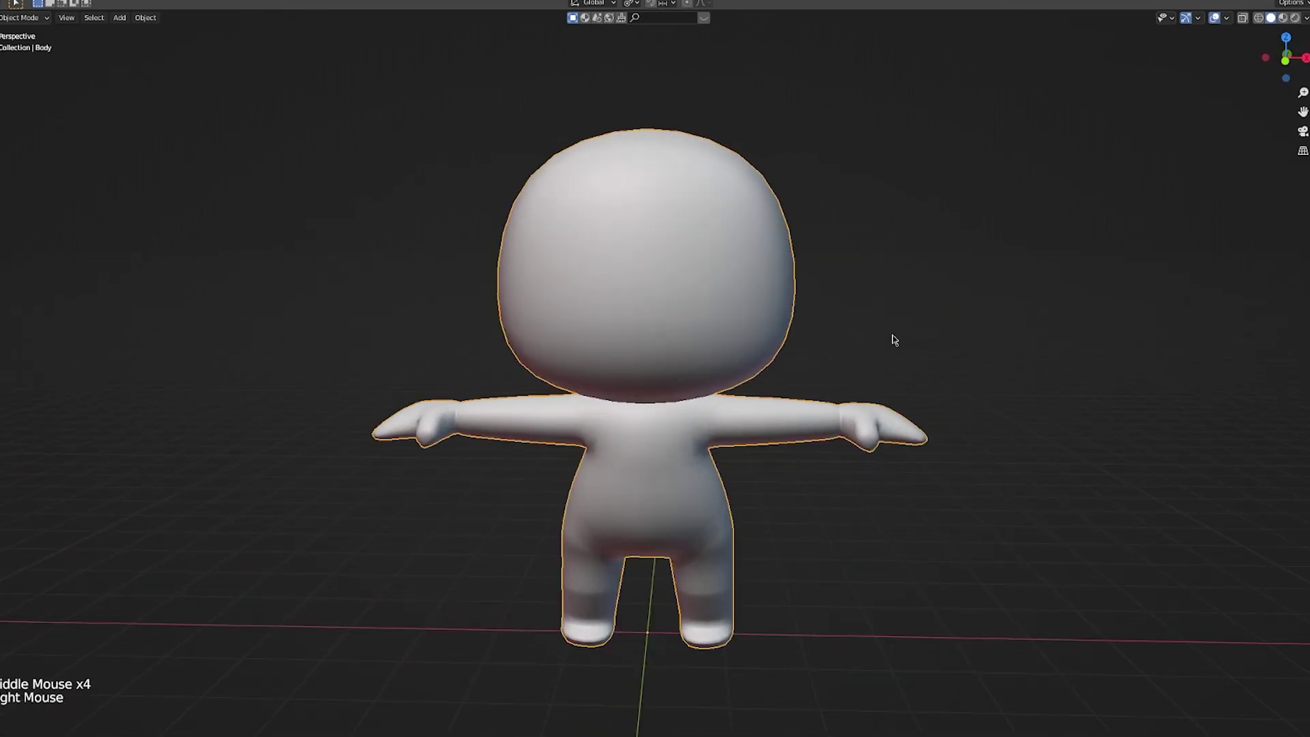
key(Tab)
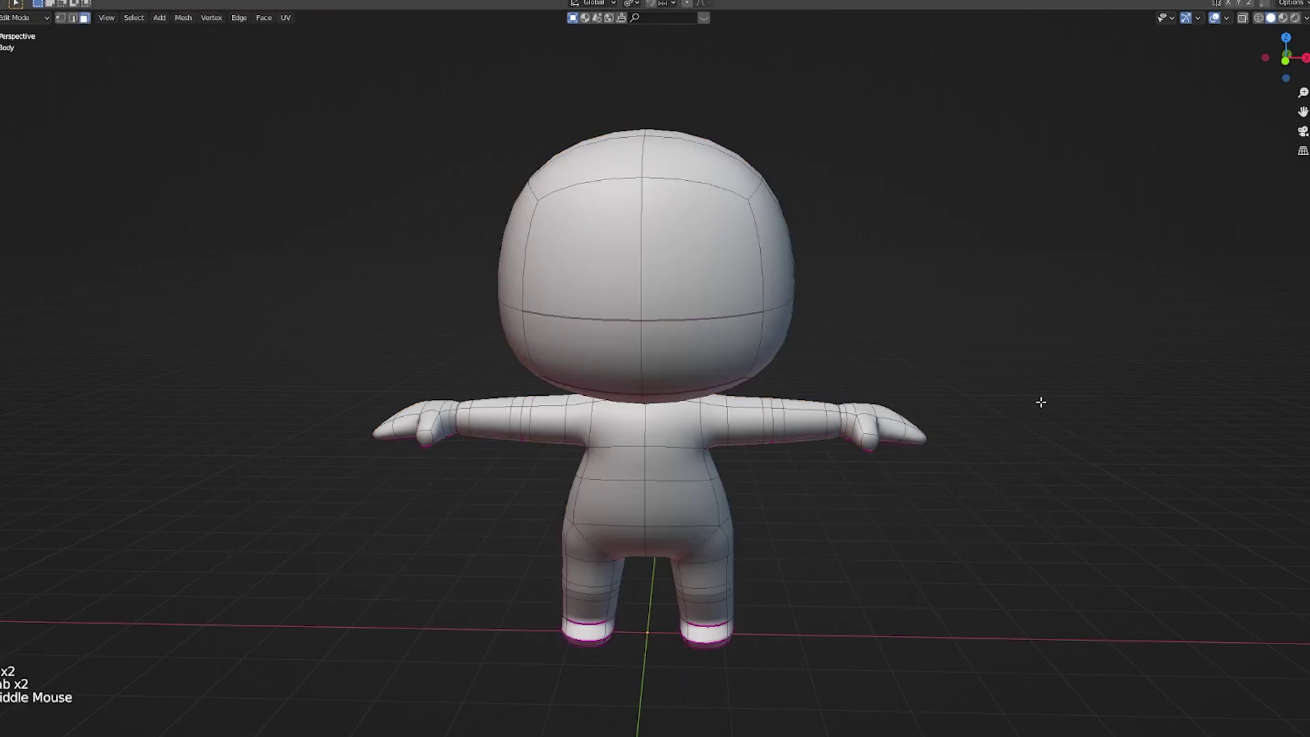
middle_drag(1041, 402, 801, 438)
- Compare the character's original low-poly cage with the edit cage fitted to its subdivided surface
click(1309, 410)
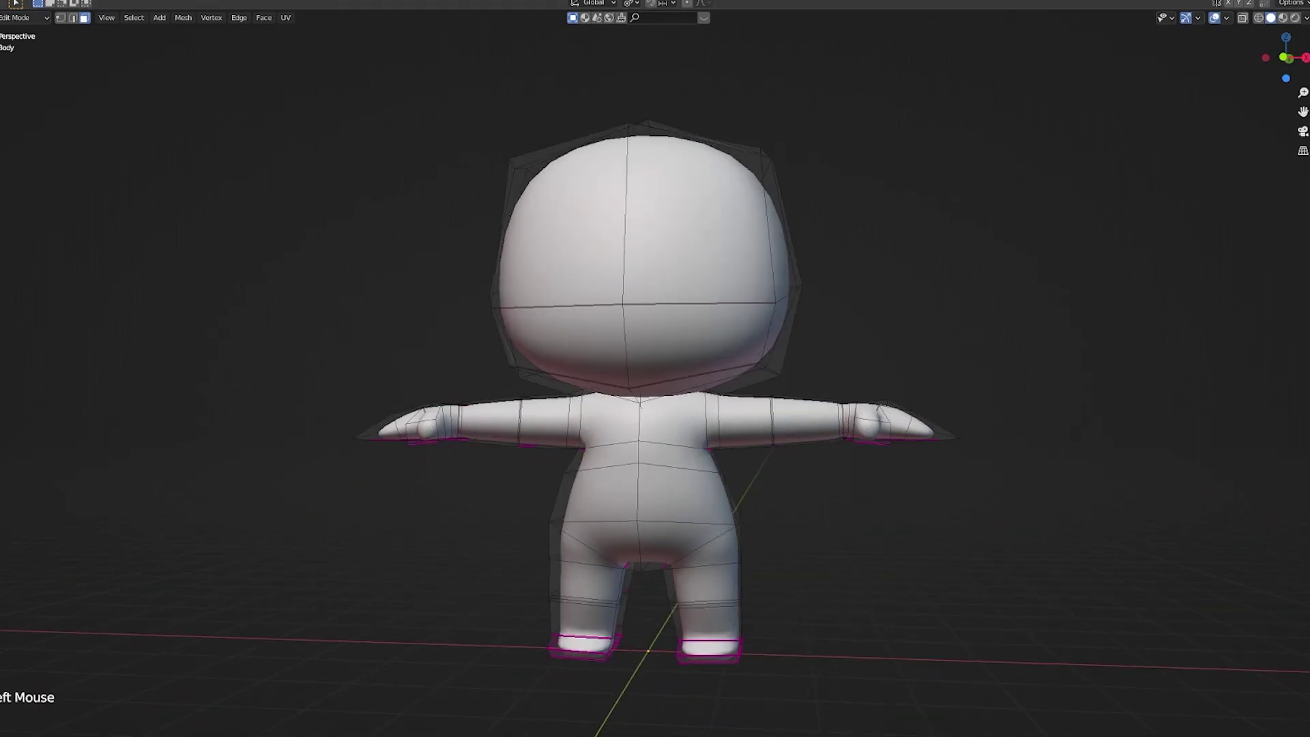
click(1309, 410)
mouse_move(956, 412)
middle_down()
mouse_move(1126, 413)
mouse_move(954, 422)
middle_up()
click(1309, 406)
click(1309, 403)
middle_drag(785, 430, 726, 505)
scroll(725, 505, down, 1)
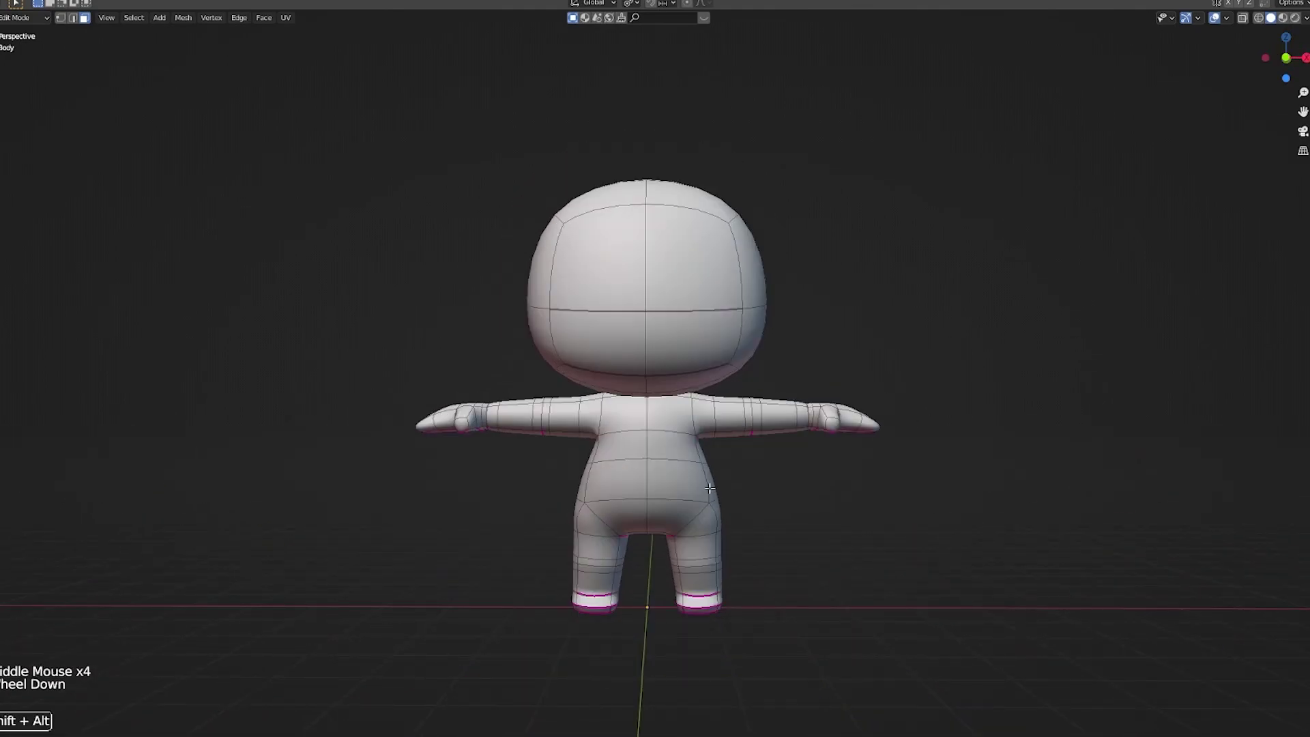
- Scale the face loop around the character's belly horizontally, with the Z axis locked
alt+shift+right_click(713, 499)
scroll(715, 501, up, 2)
key(s)
key(shift+z)
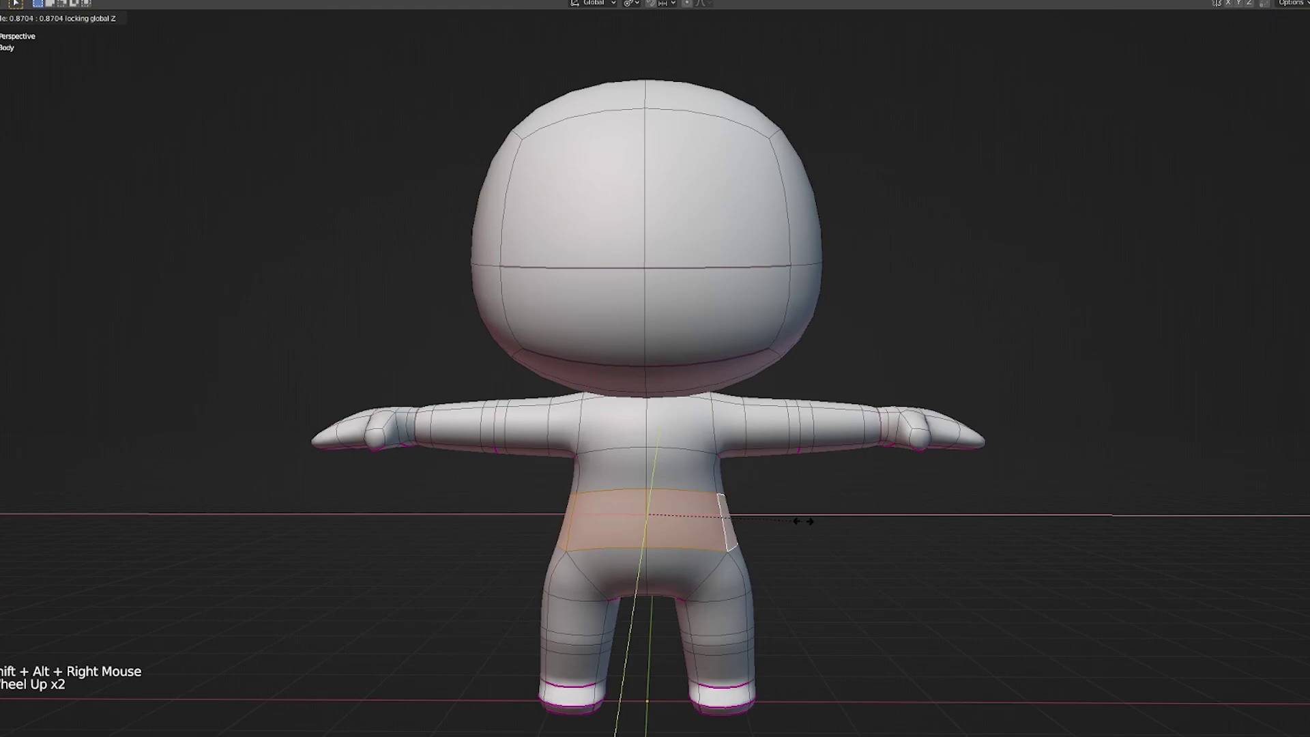
click(827, 527)
mouse_move(758, 533)
middle_down()
mouse_move(683, 529)
mouse_move(772, 538)
middle_up()
- Move the two front belly faces along the Y axis and check the reshaped belly in Object Mode
right_click(645, 524)
shift+right_click(594, 519)
key(g)
key(y)
click(678, 538)
key(Tab)
middle_drag(921, 540, 877, 529)
key(Tab)
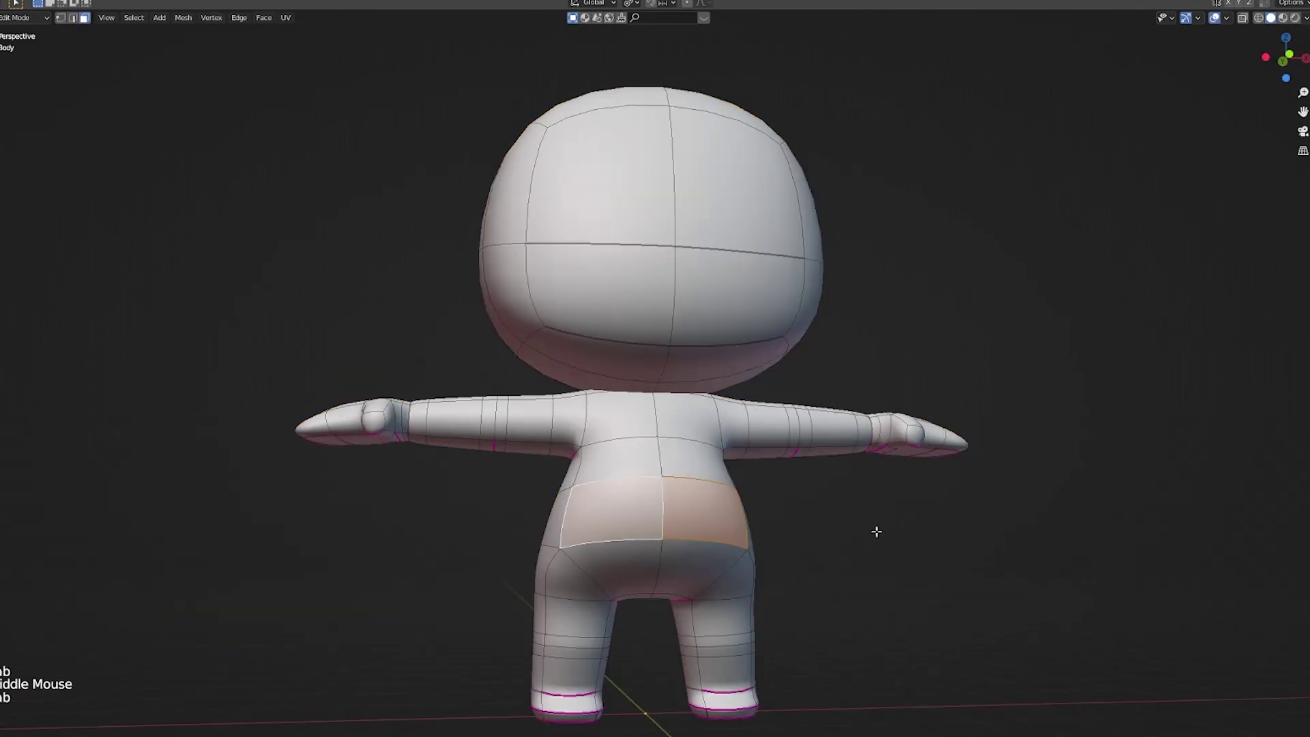
- Select the bottom faces of both feet and try adjusting the crease of their edges
key(alt+a)
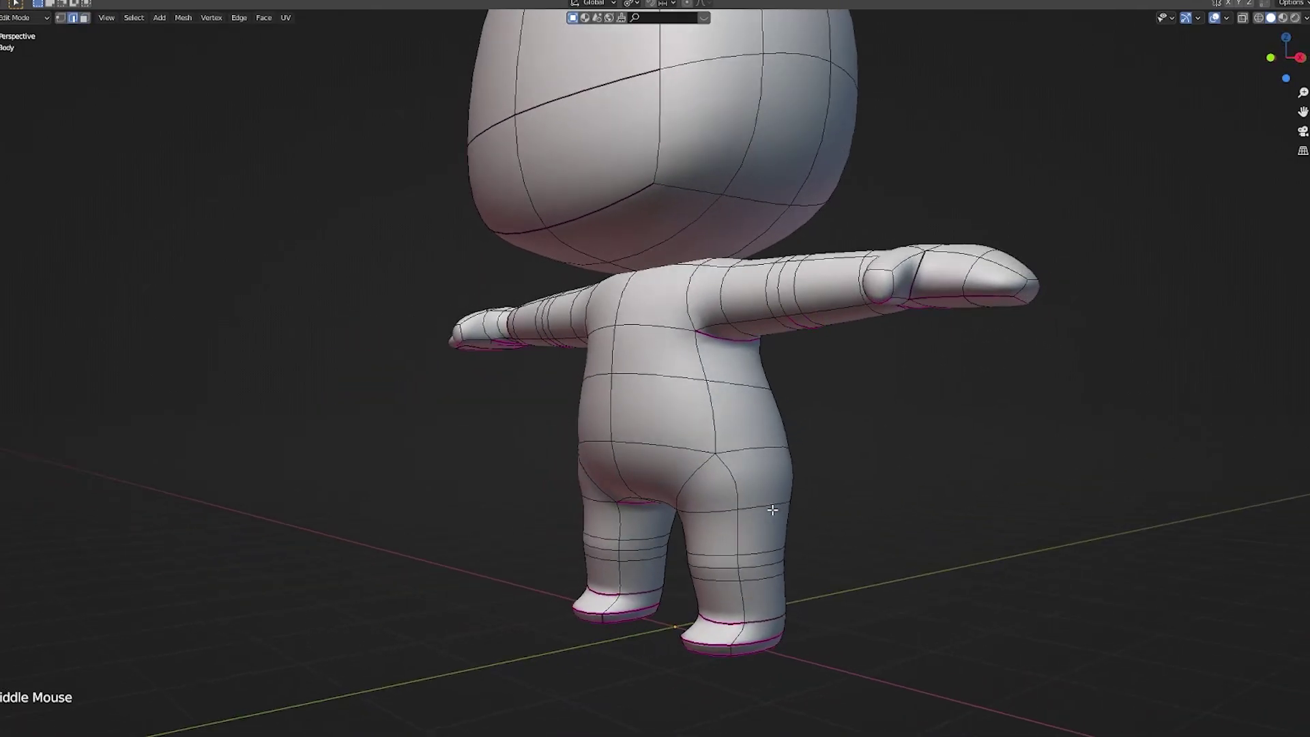
middle_drag(776, 509, 802, 560)
shift+middle_drag(819, 623, 714, 460)
scroll(764, 442, up, 2)
scroll(695, 399, down, 1)
shift+right_click(547, 501)
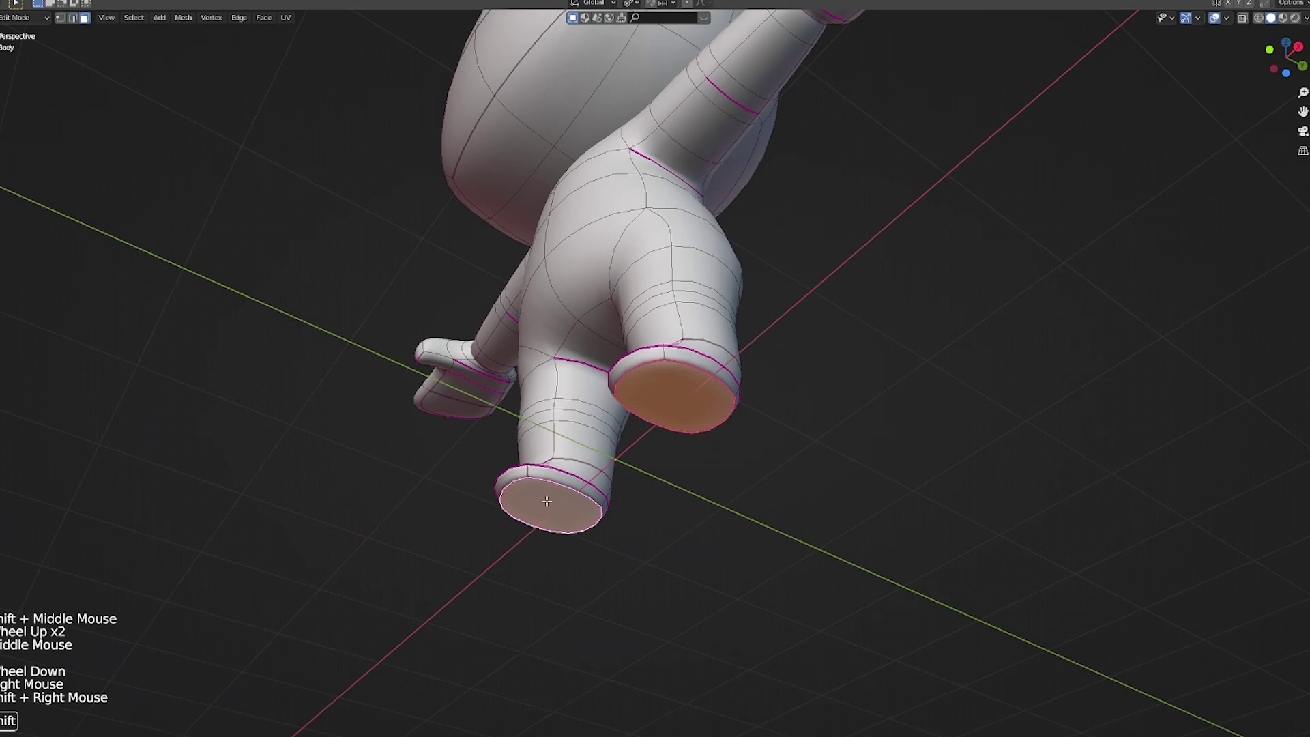
key(shift+e)
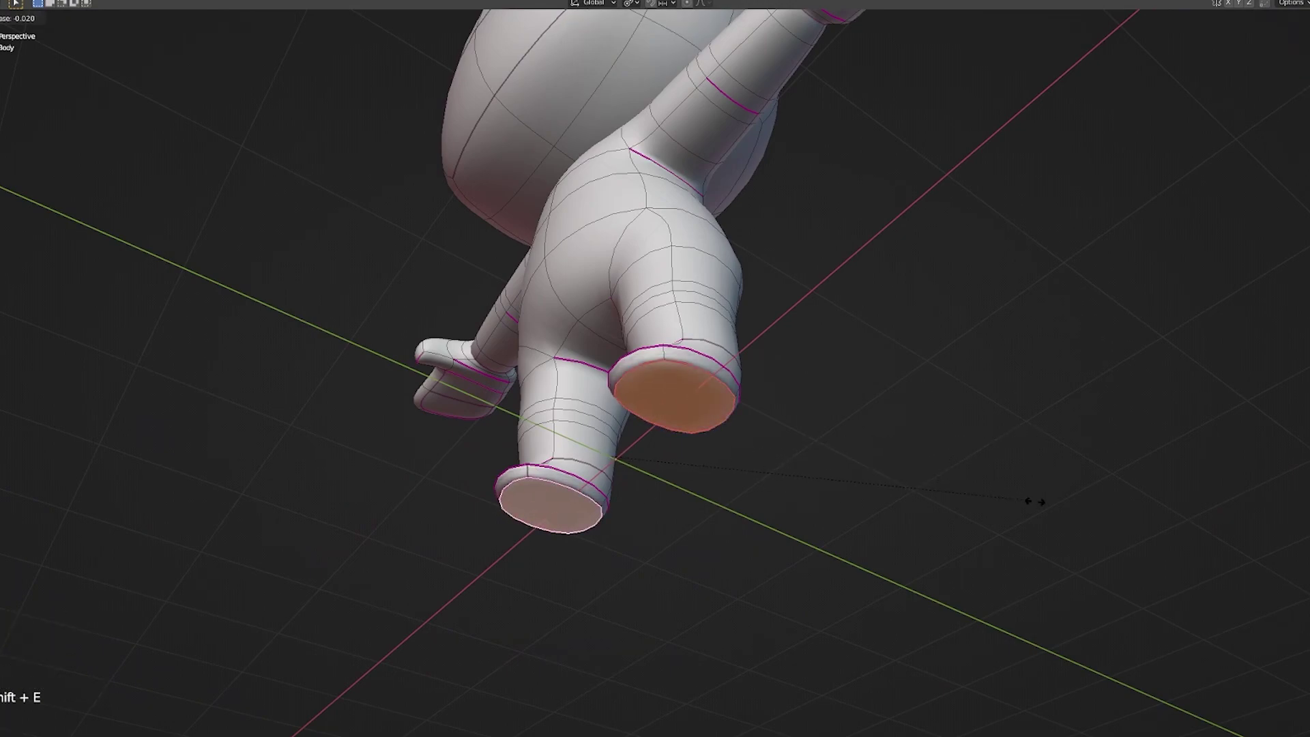
middle_drag(665, 442, 640, 425)
scroll(703, 489, up, 2)
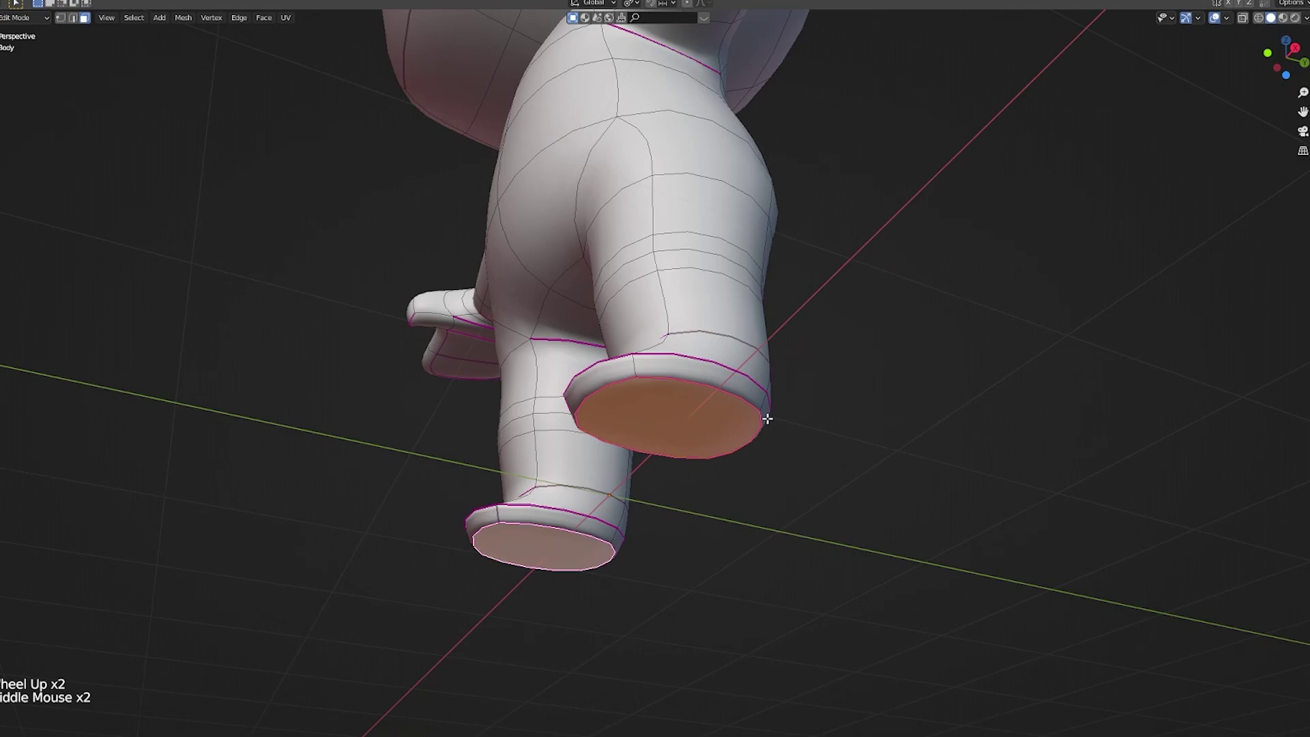
- Inset the bottom faces of both feet and check the rounded soles in Object Mode
key(i)
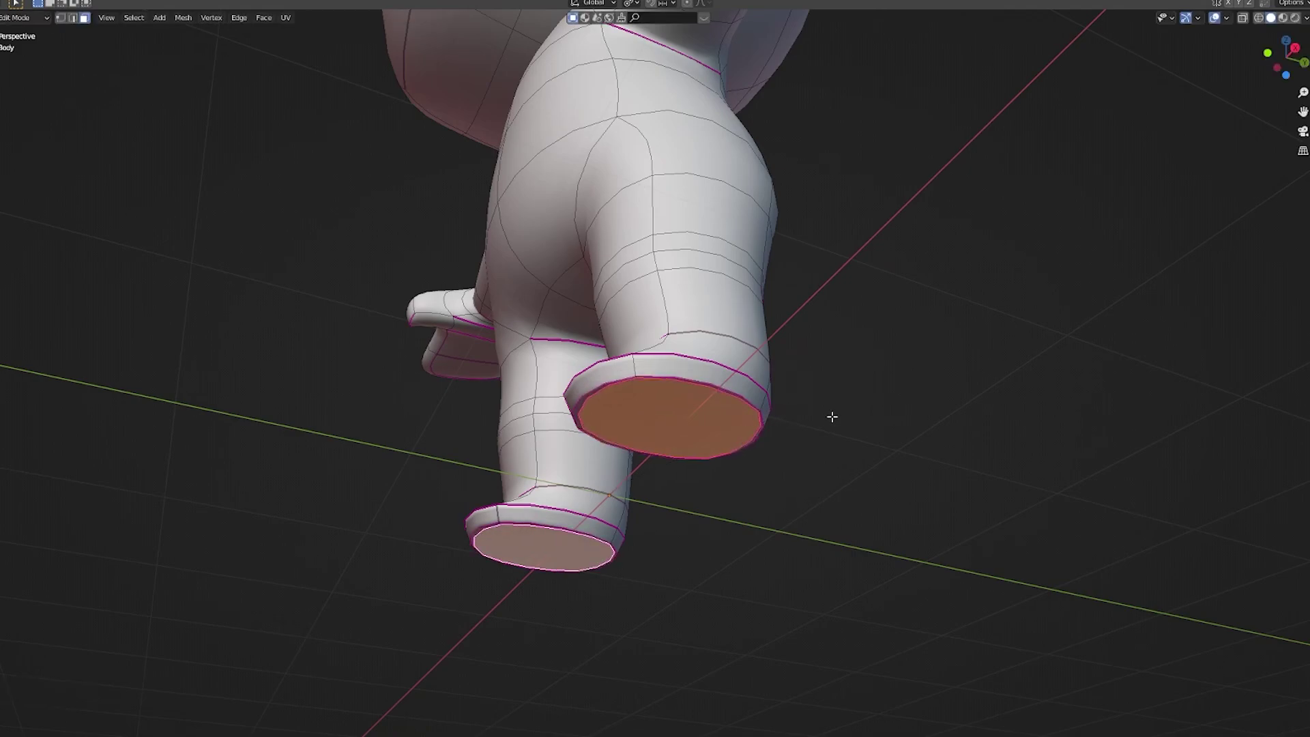
key(Tab)
middle_drag(809, 447, 798, 431)
key(Tab)
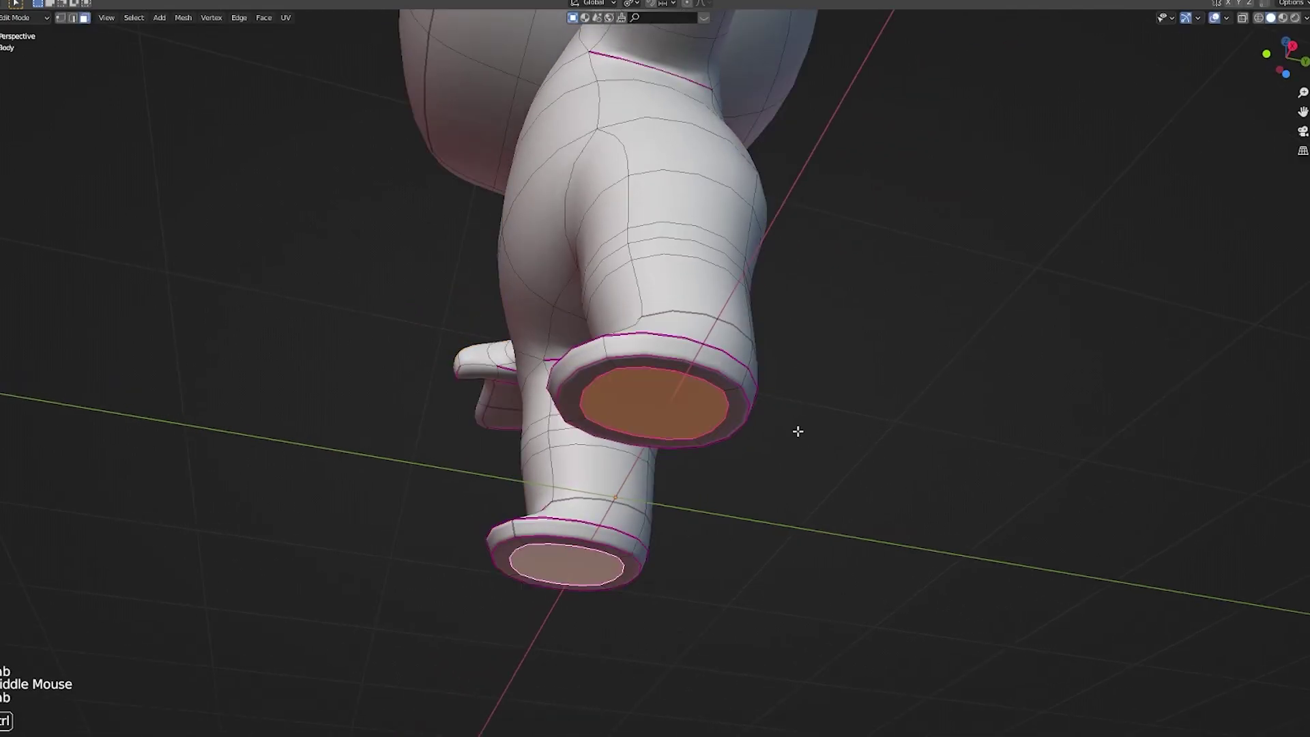
- Undo the inset on the bottom faces of both feet
key(ctrl+z)
key(ctrl+z)
key(ctrl+z)
key(ctrl+z)
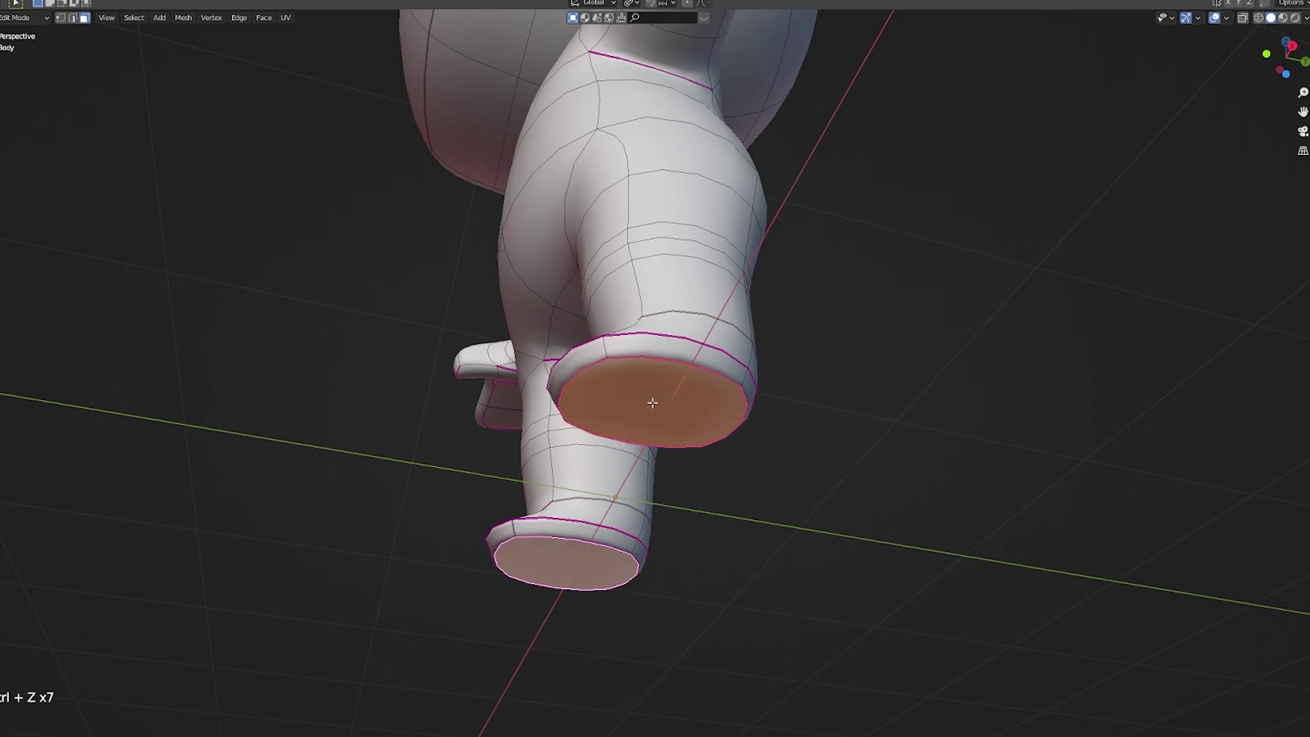
- Reduce the crease on the edge loops just above both soles, and adjust the crease of the toe edges separately
middle_drag(653, 403, 703, 482)
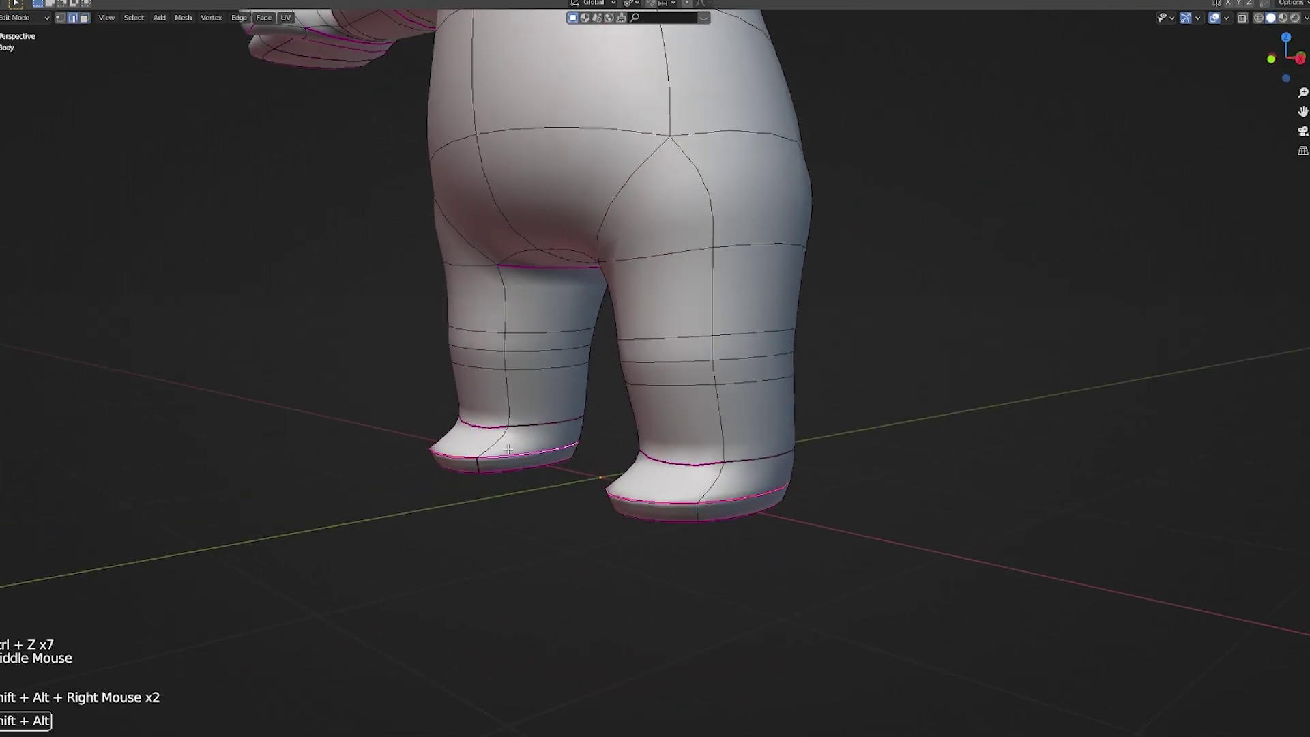
key(shift+e)
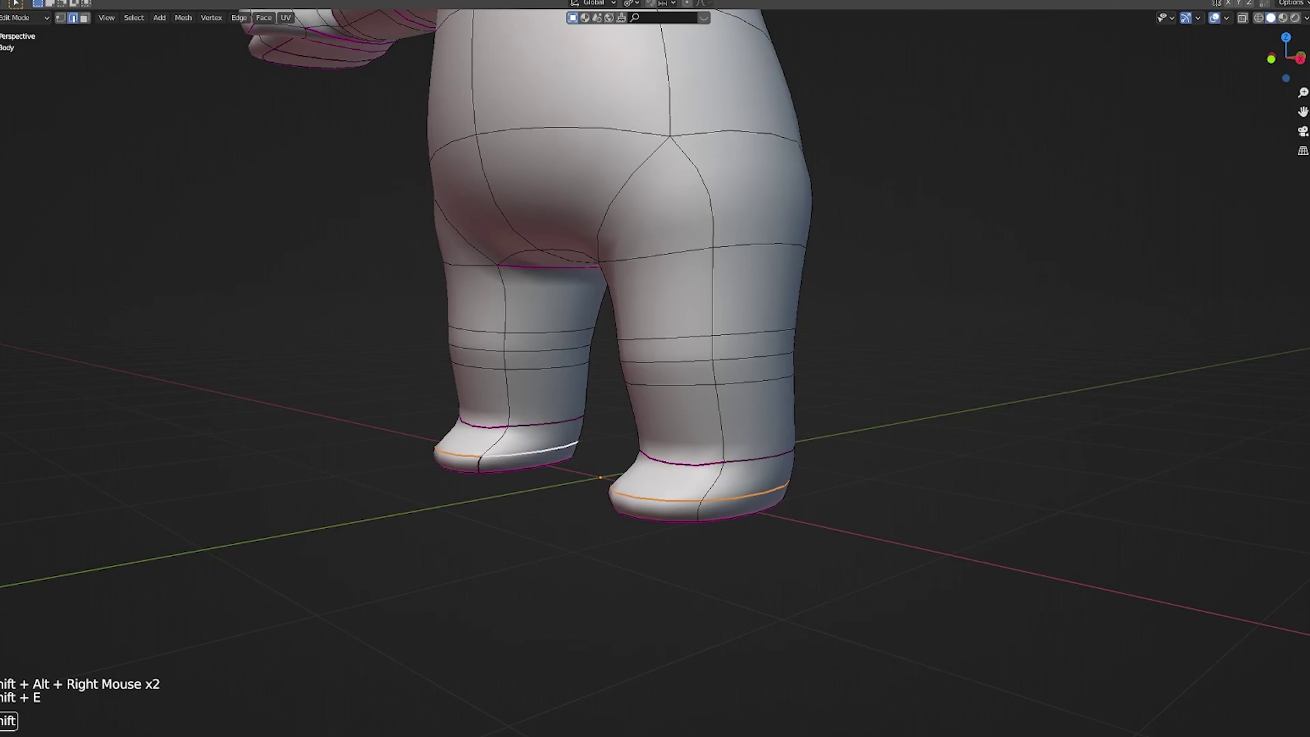
key(shift+e)
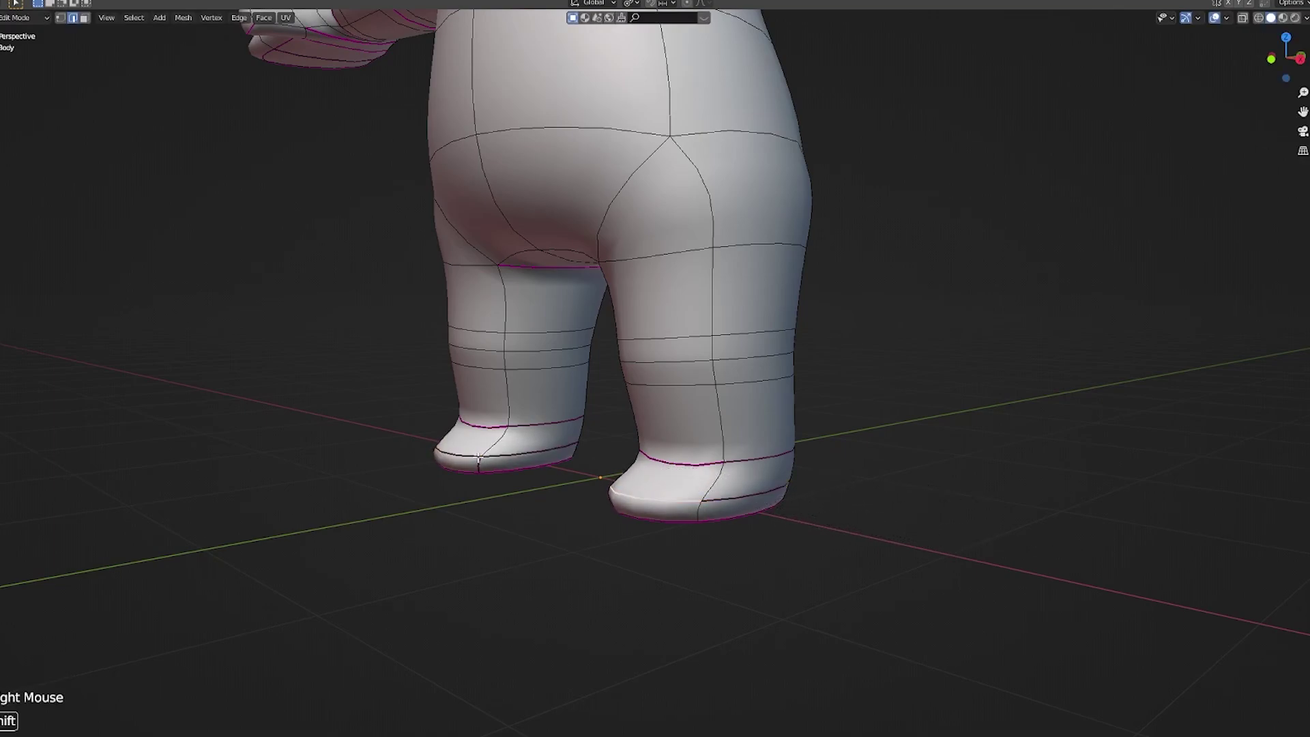
key(shift+e)
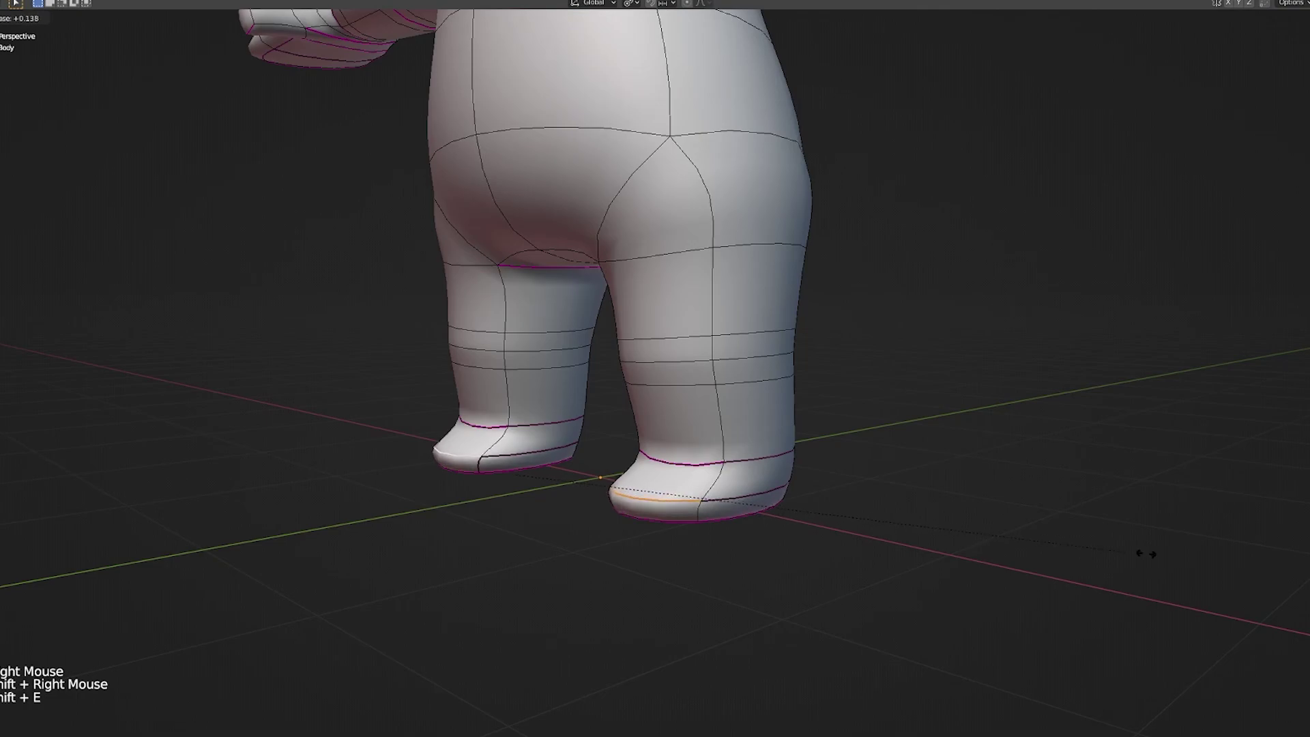
- Select the edge loop where the arm joins the torso and set its crease to 1.000
alt+shift+right_click(653, 349)
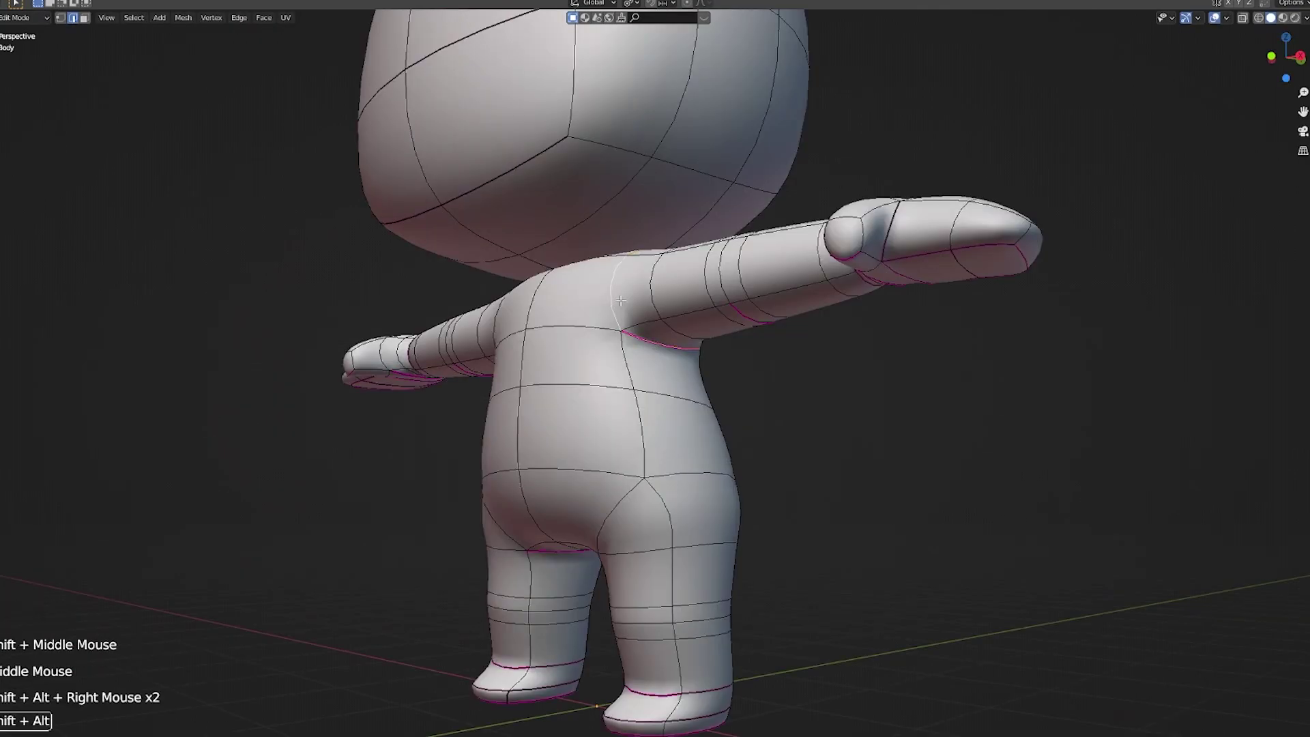
middle_drag(620, 301, 725, 375)
key(shift+e)
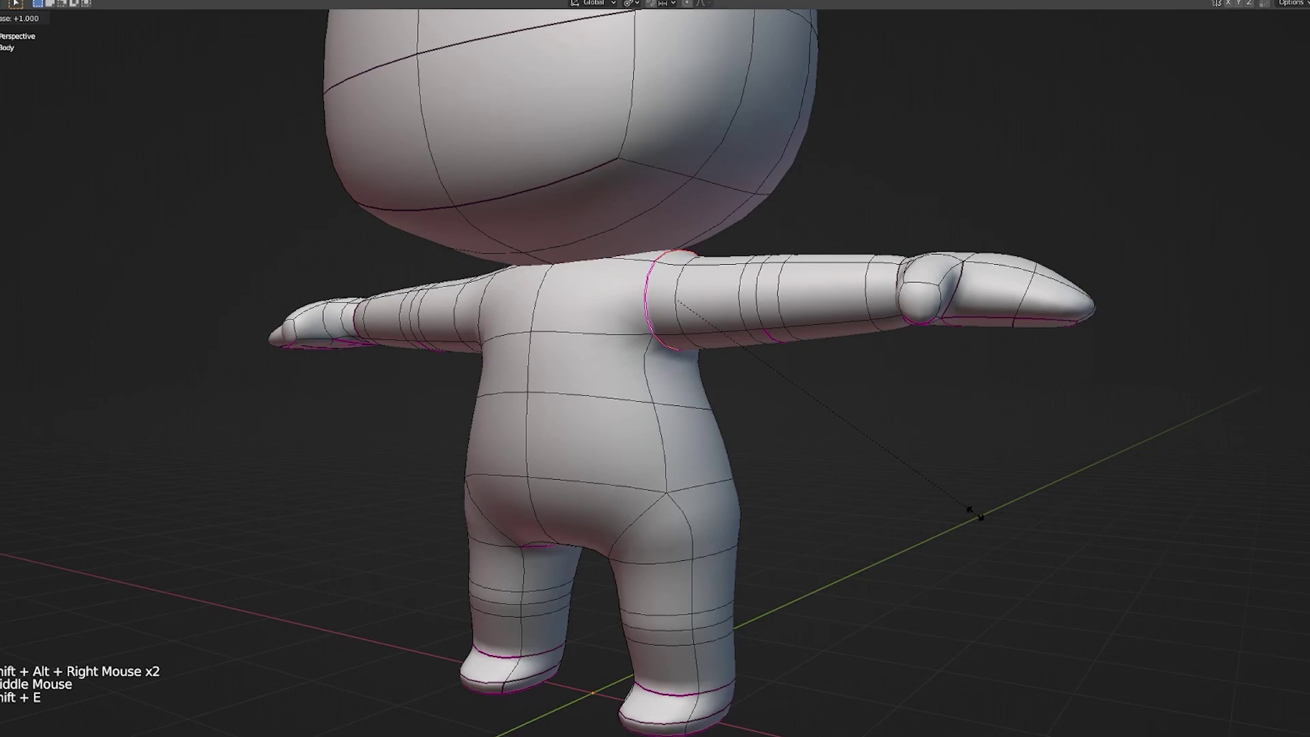
click(725, 373)
middle_drag(713, 351, 747, 349)
alt+shift+right_click(725, 329)
key(x)
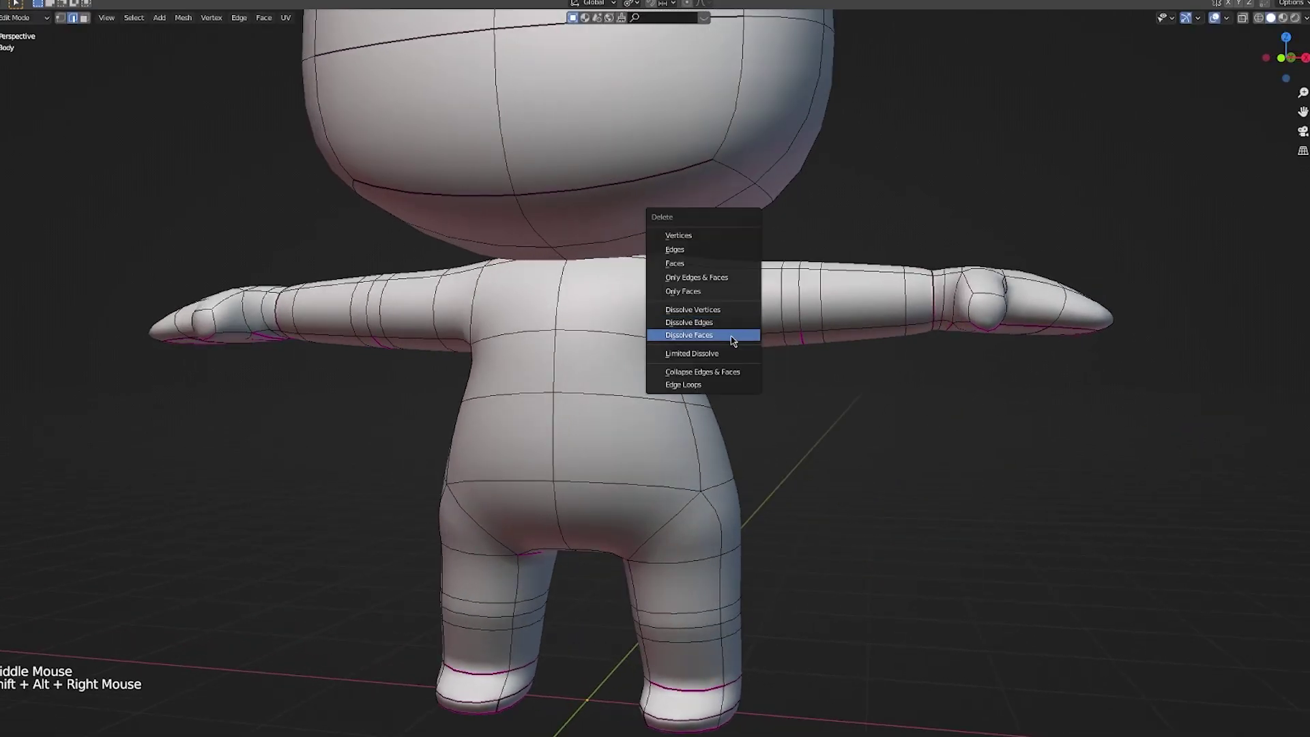
click(733, 340)
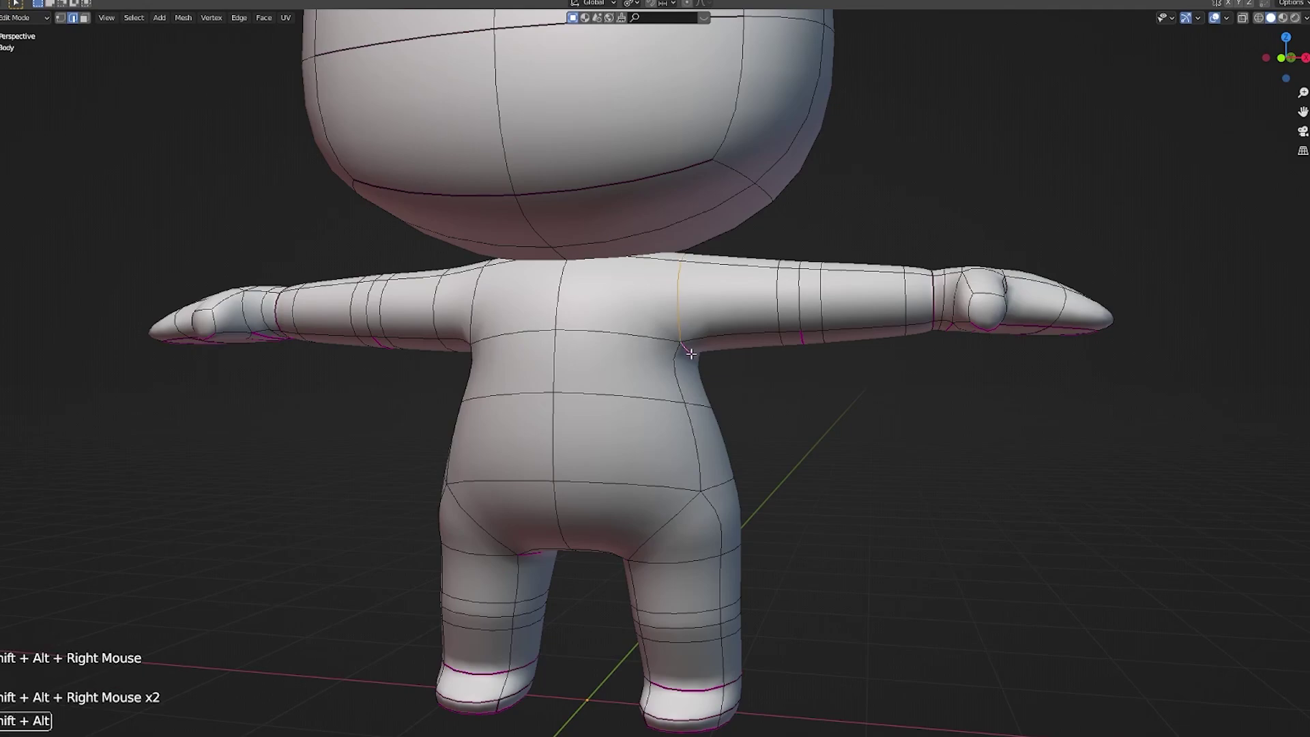
- Crease the edge loop at the first shoulder and check the sharpened arm joint in Object Mode
key(shift+e)
key(Tab)
middle_drag(924, 477, 672, 390)
key(Tab)
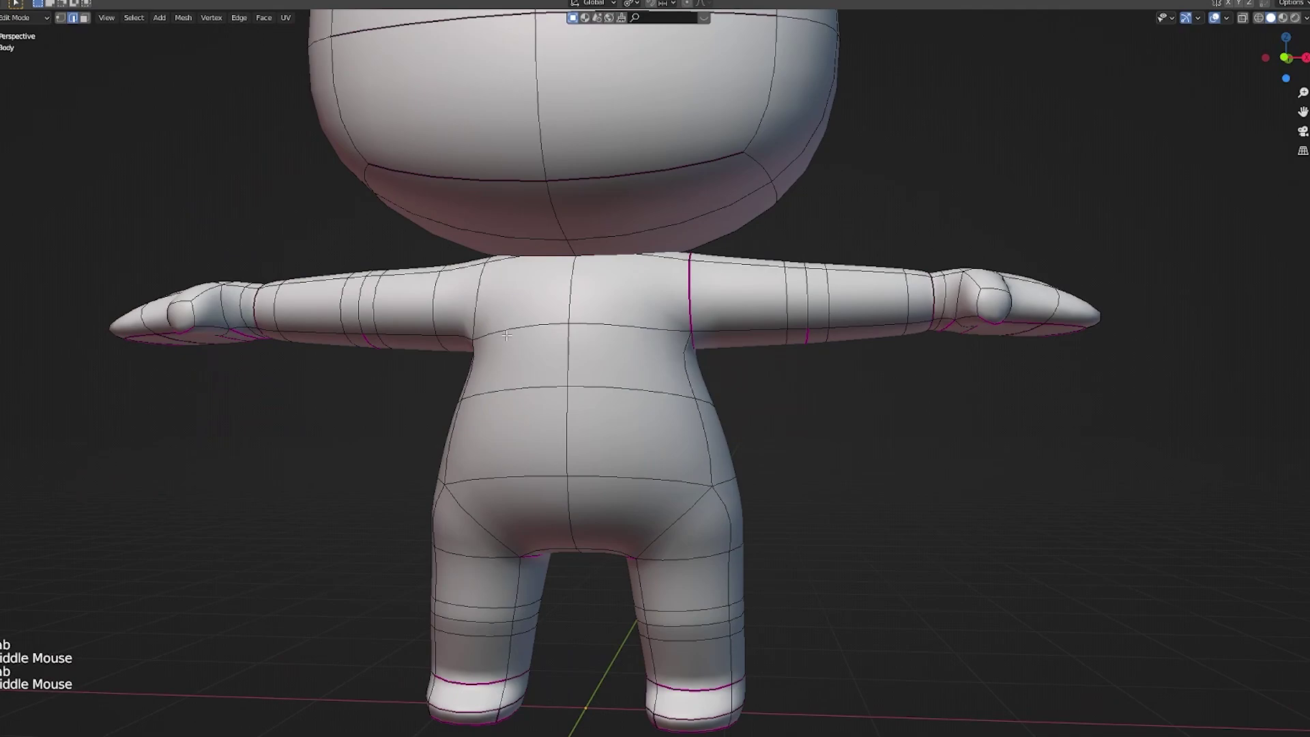
- Crease the matching edge loop at the opposite shoulder and check both arm joints in Object Mode
middle_drag(430, 304, 495, 353)
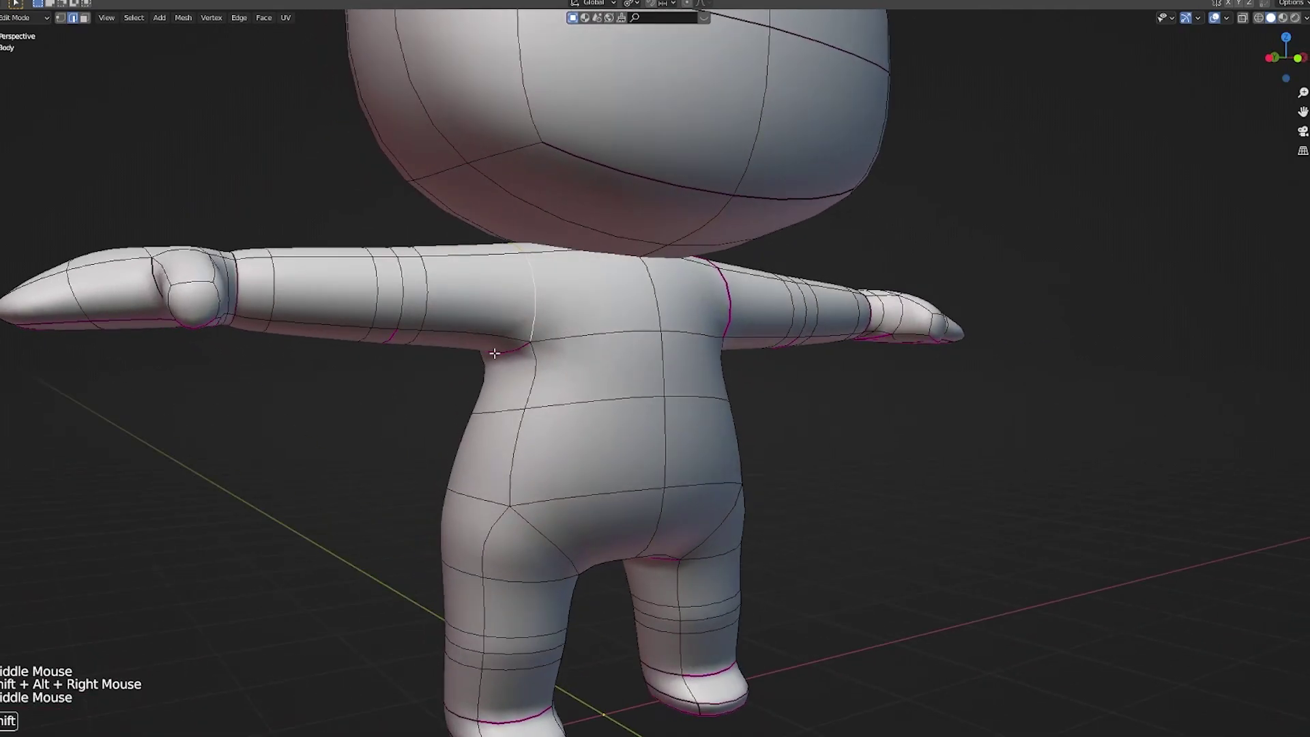
key(shift+e)
key(Tab)
middle_drag(845, 453, 784, 453)
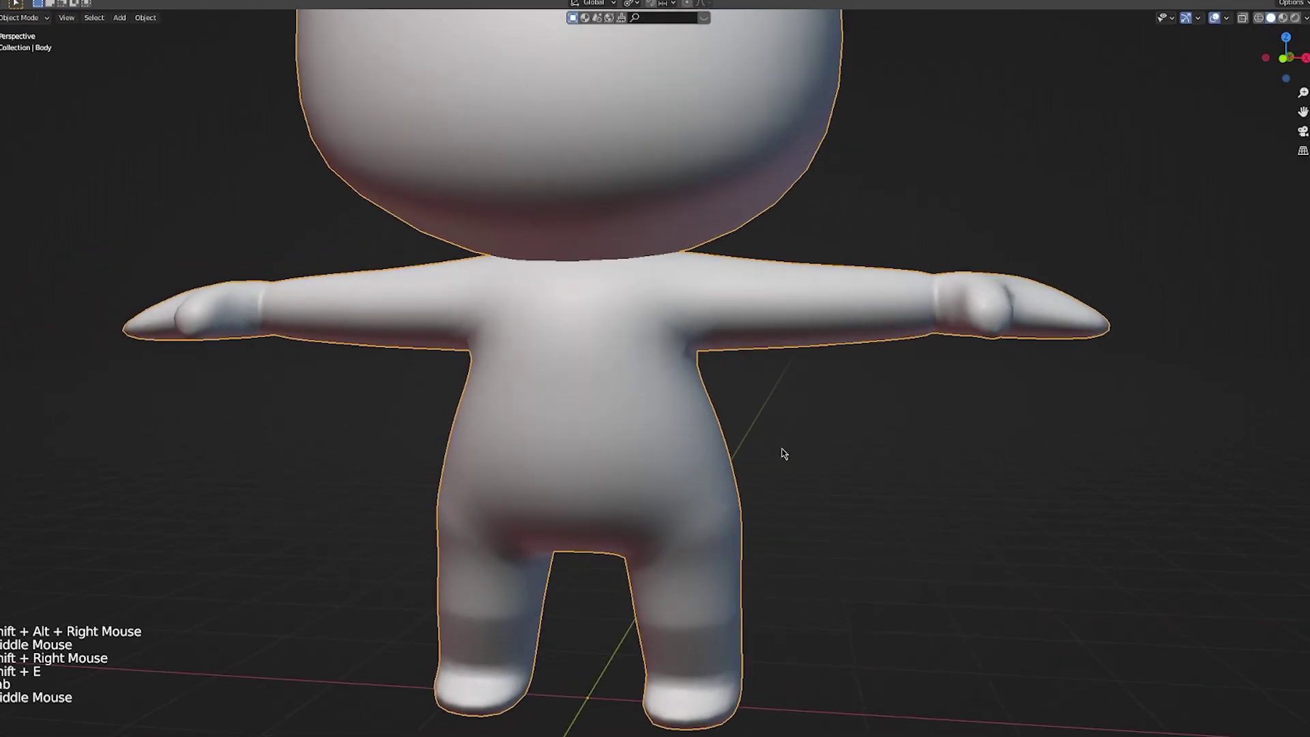
key(Tab)
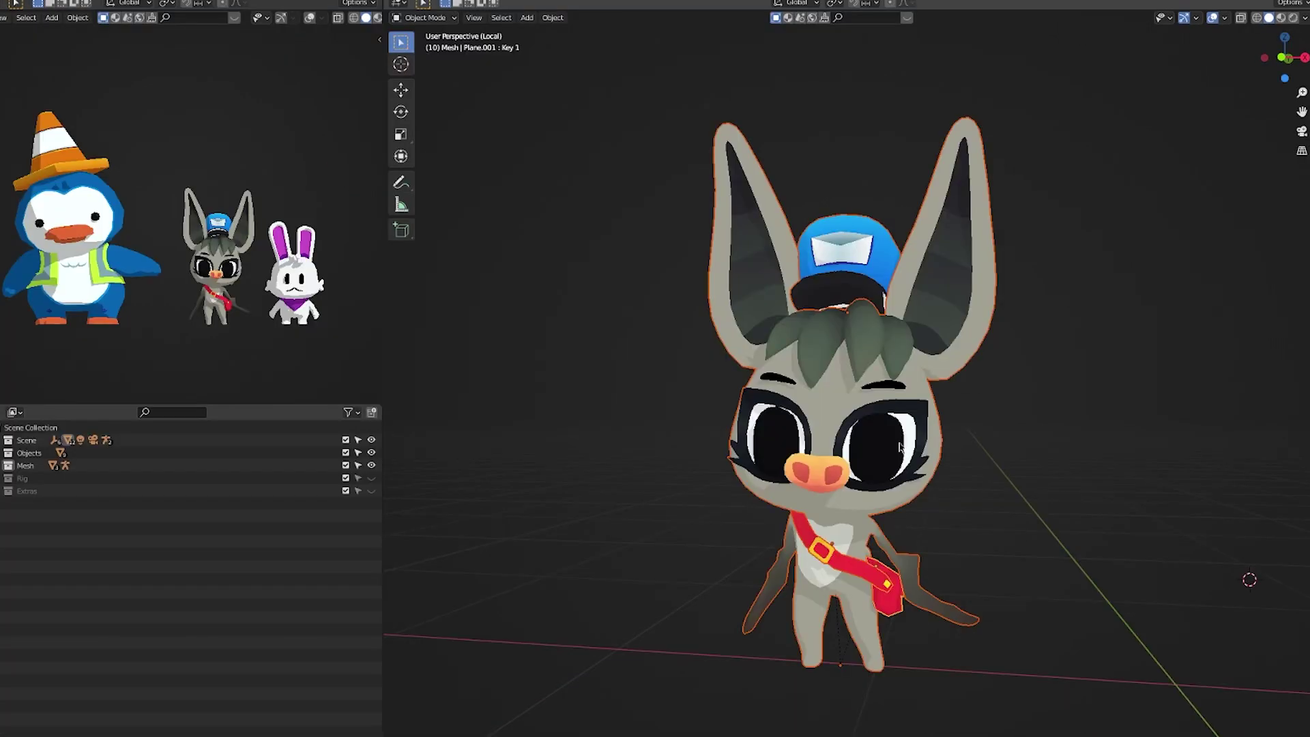
- Remove the edge crease from the band of faces at the lower back of the bat's head and check it in Object Mode
middle_drag(899, 447, 935, 408)
key(Tab)
scroll(821, 524, up, 2)
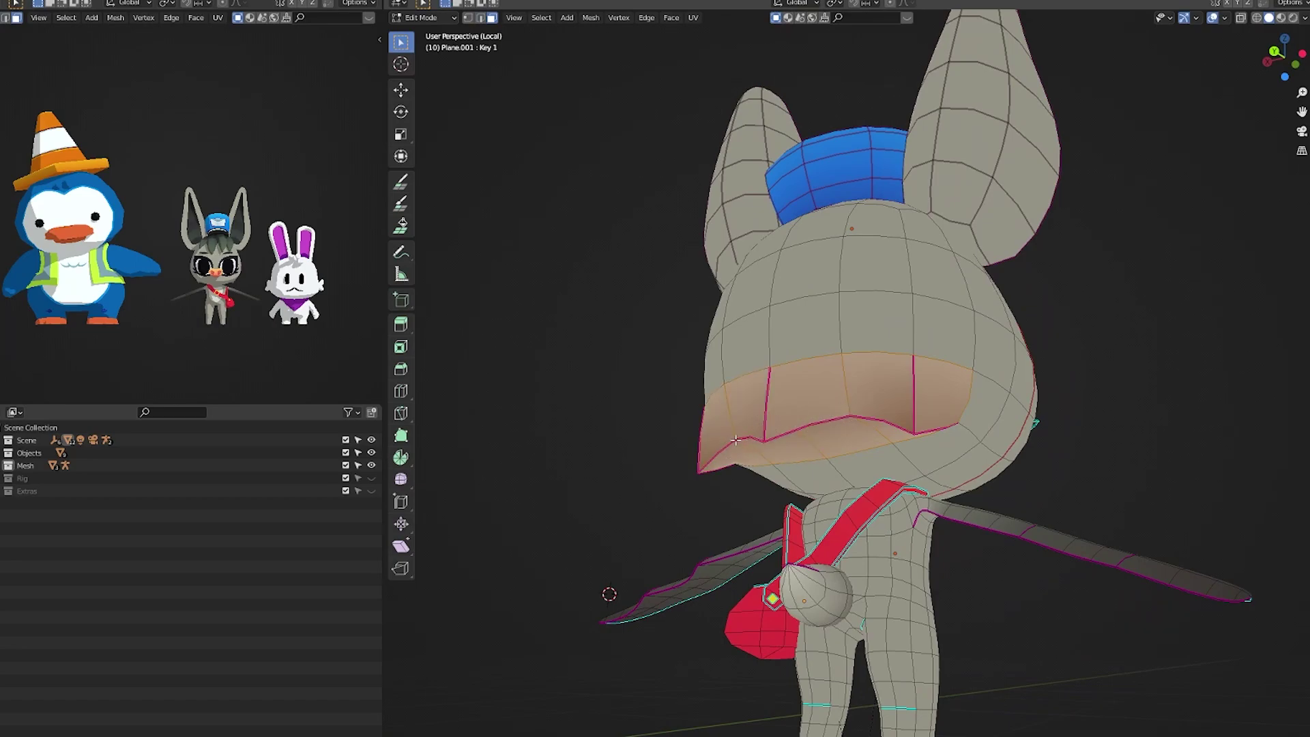
middle_drag(735, 441, 1135, 454)
key(shift+e)
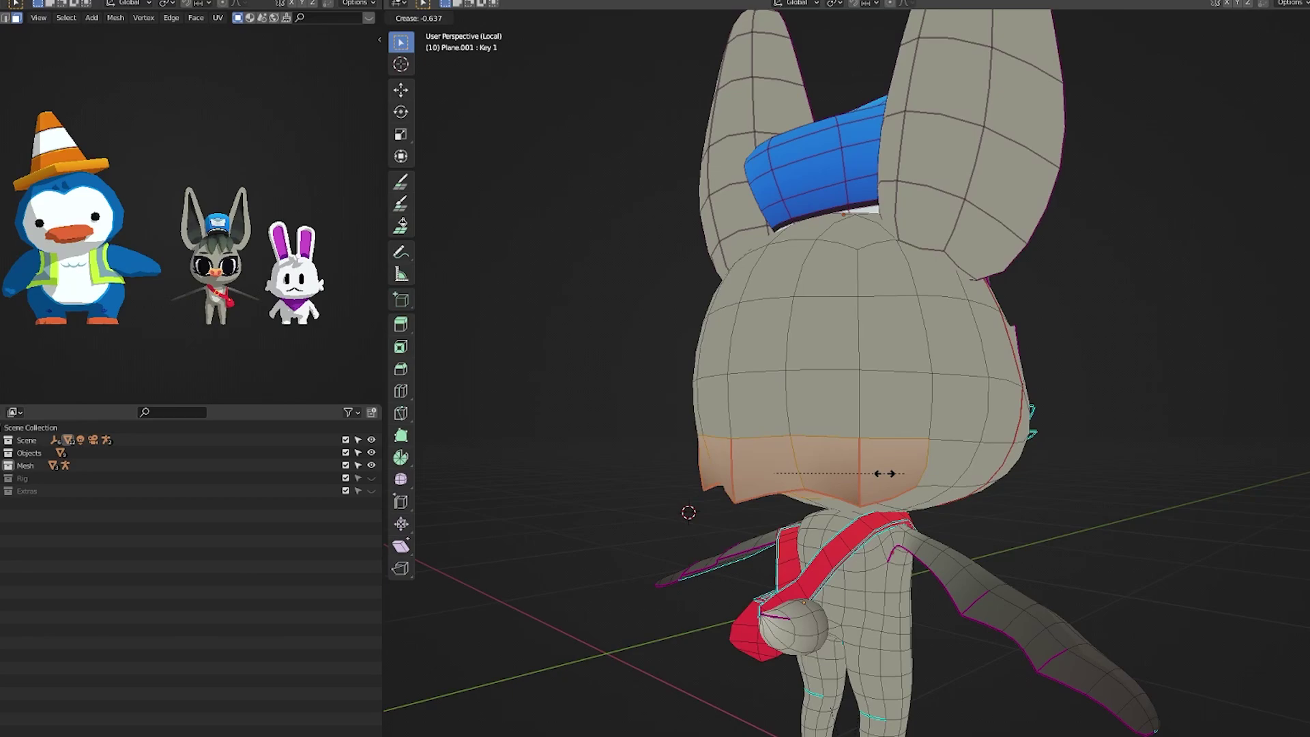
click(814, 476)
key(shift+e)
click(847, 482)
key(Tab)
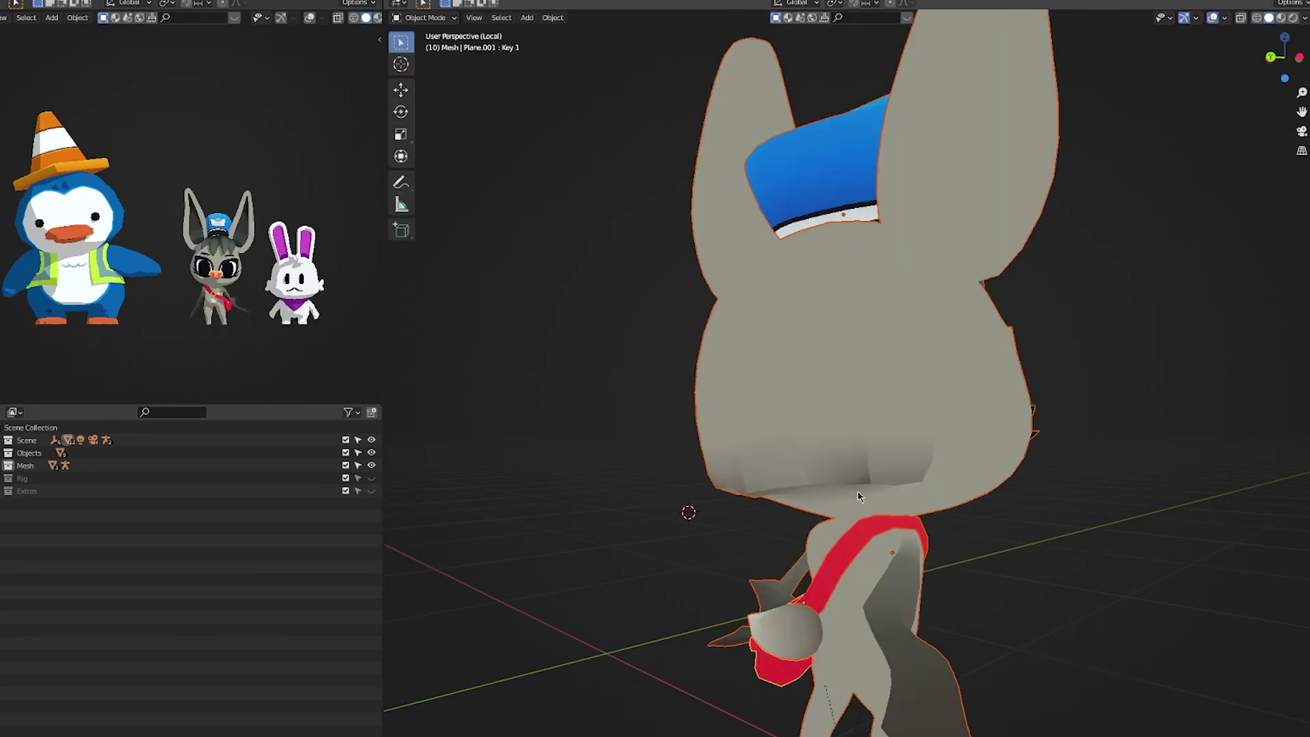
mouse_move(841, 503)
middle_down()
mouse_move(920, 478)
mouse_move(1003, 484)
mouse_move(845, 486)
middle_up()
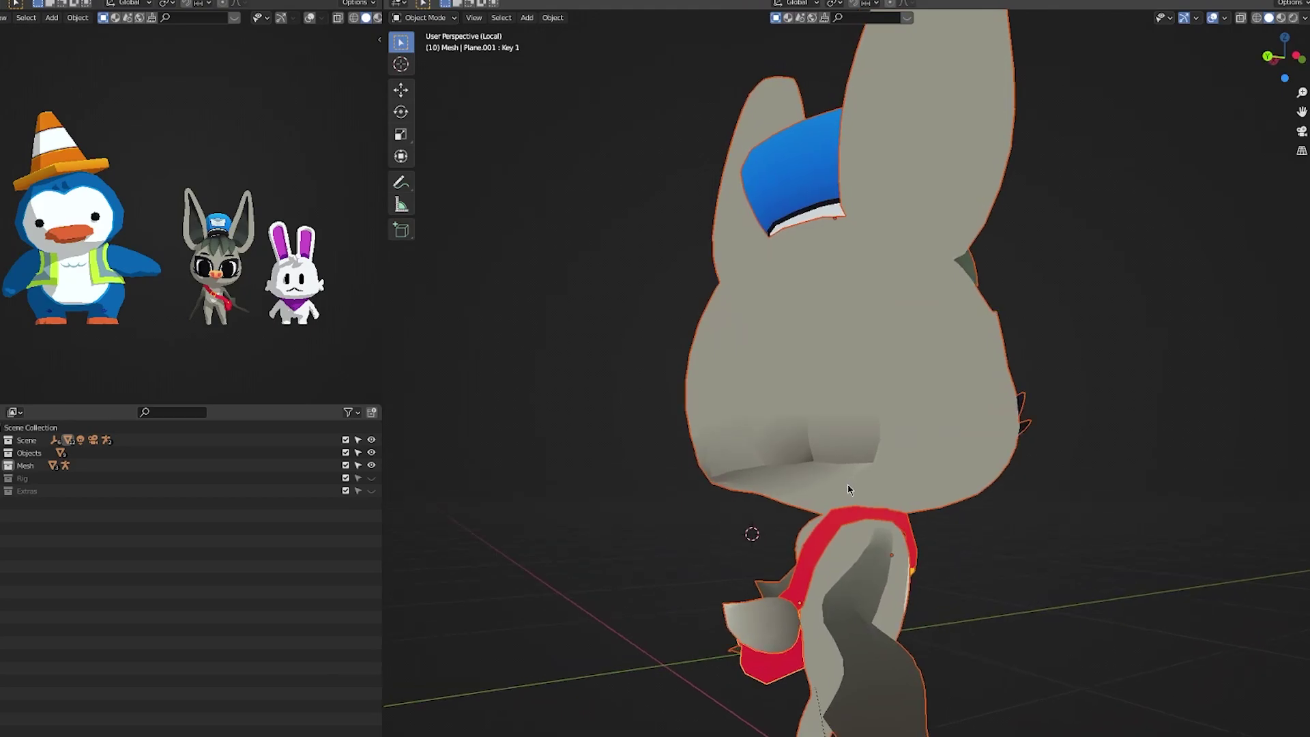
- Select the lower rim and vertical edges at the back of the bat's head, crease them to 1.000 and check the shape in Object Mode
key(Tab)
key(2)
click(847, 465)
click(813, 458)
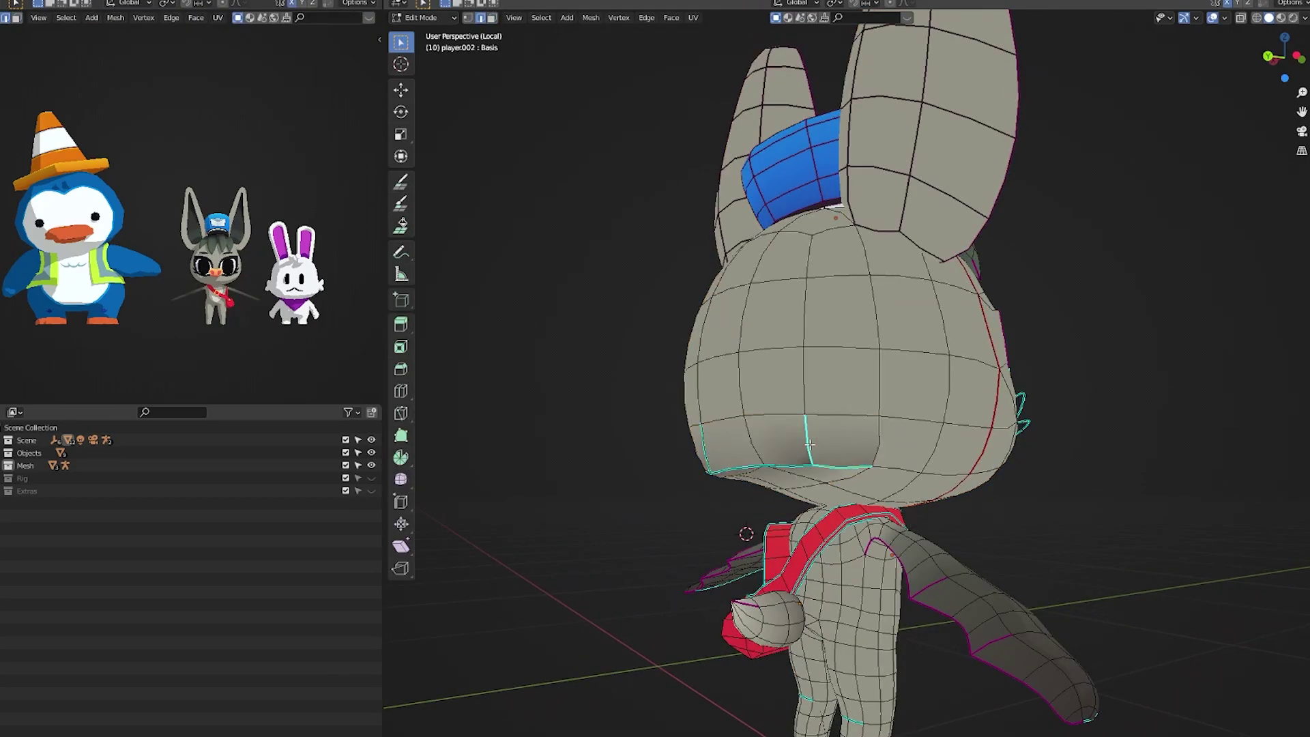
click(785, 468)
middle_drag(783, 468, 913, 445)
key(shift+e)
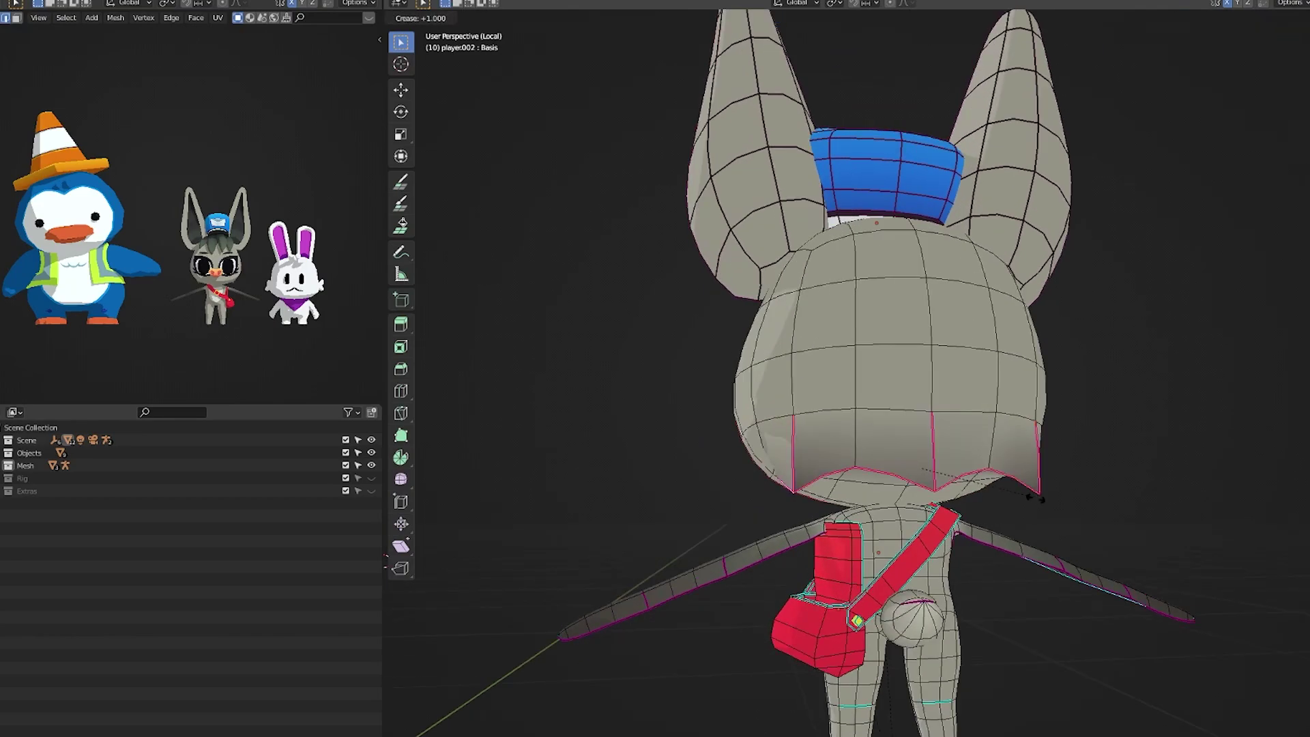
click(1032, 499)
key(Tab)
middle_drag(1105, 535, 976, 420)
key(Tab)
shift+middle_drag(976, 403, 894, 474)
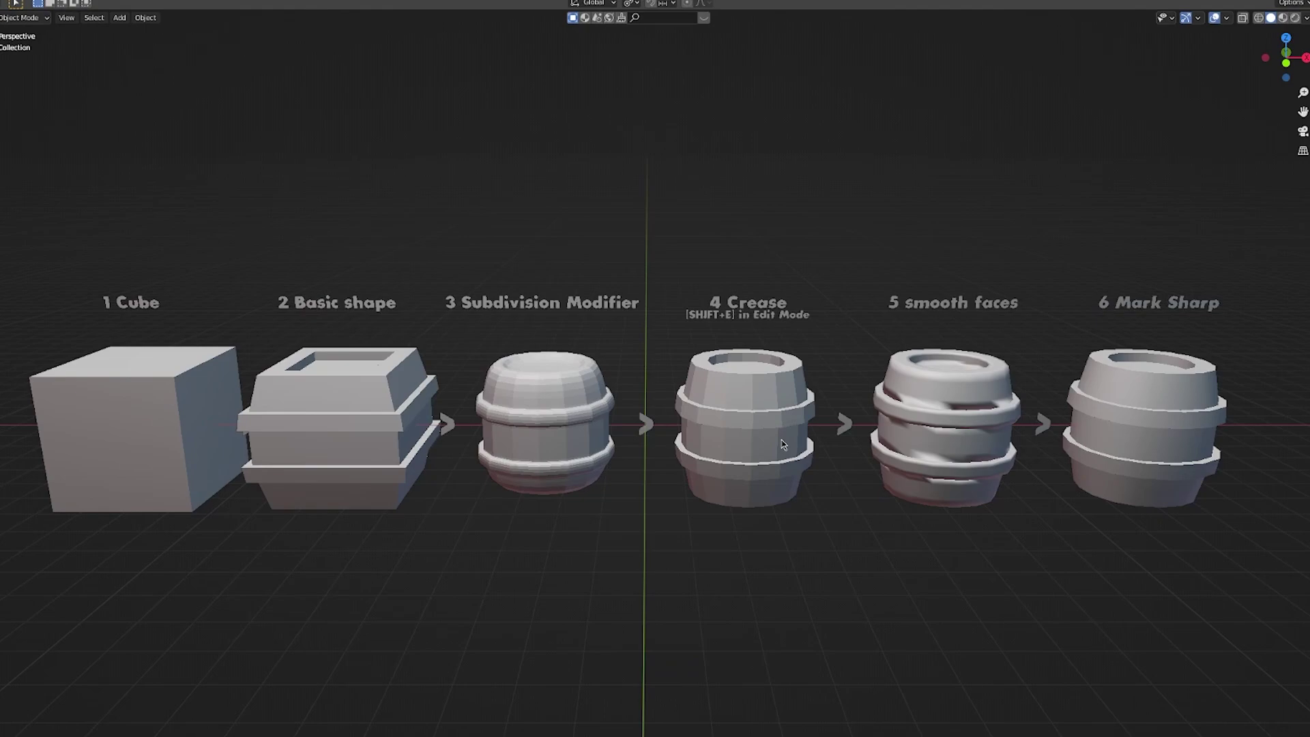